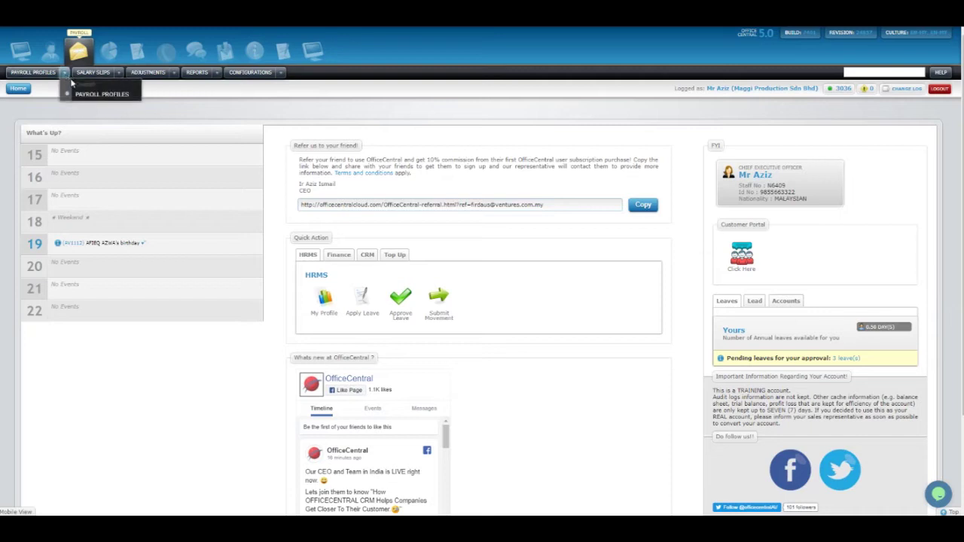
# Open Payroll Module Onboarding from the Payroll Configurations dropdown.
pyautogui.click(173, 73)
pyautogui.click(280, 73)
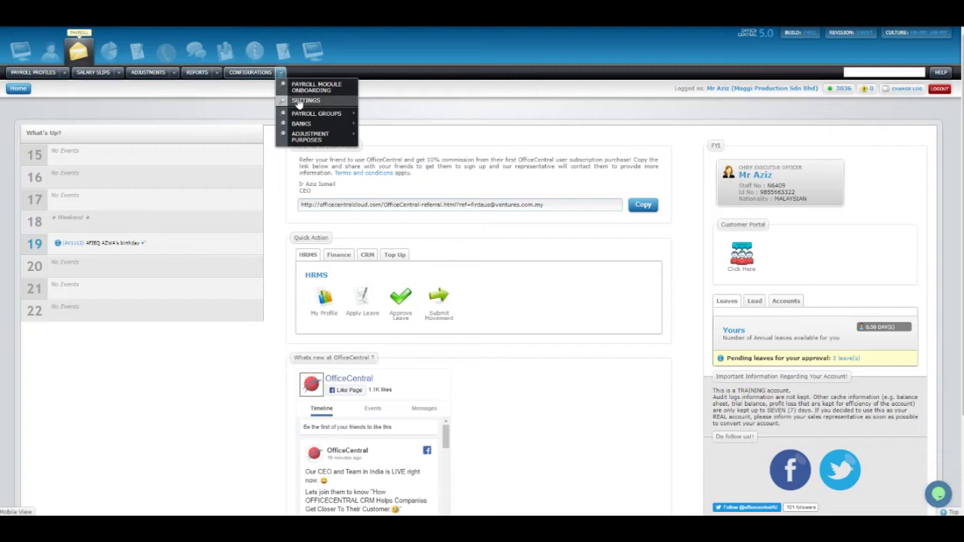
pyautogui.moveTo(311, 115)
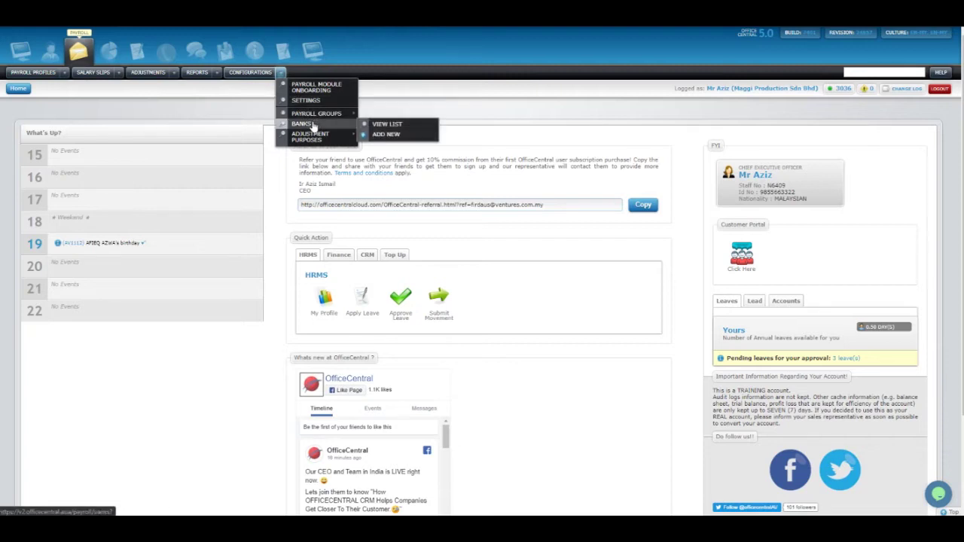
pyautogui.moveTo(320, 140)
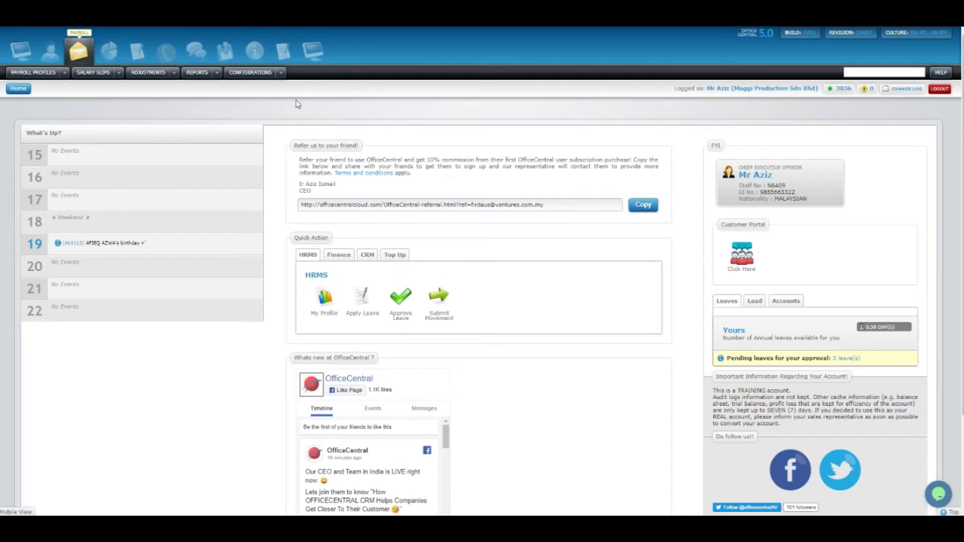
pyautogui.click(280, 73)
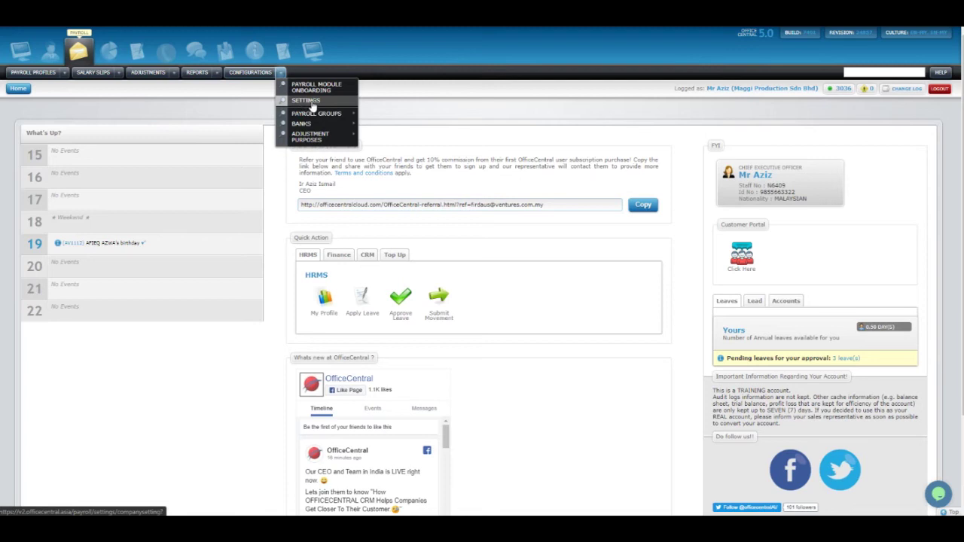
pyautogui.moveTo(319, 139)
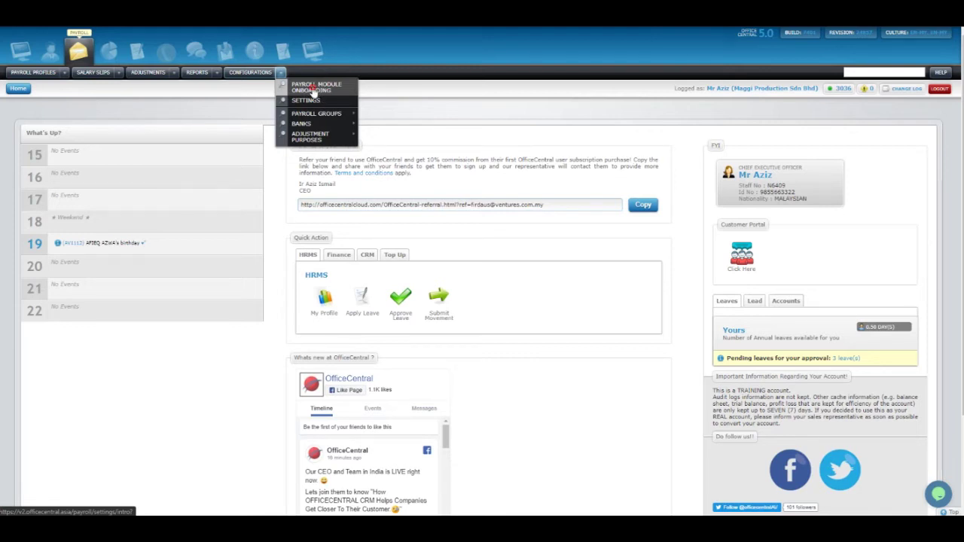
pyautogui.click(313, 91)
# Start the payroll module setup walkthrough and open the Payroll Country step.
pyautogui.click(482, 414)
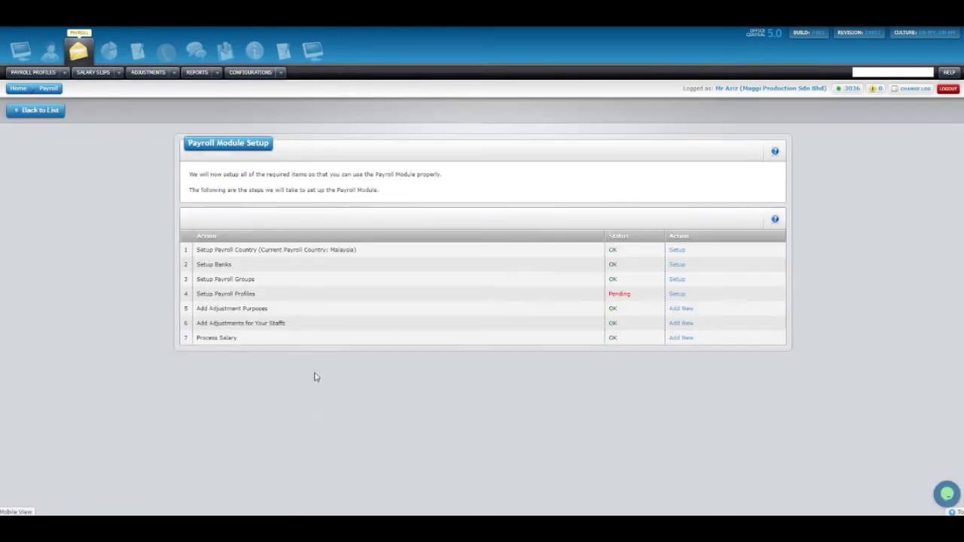
pyautogui.moveTo(203, 251); pyautogui.dragTo(355, 249)
pyautogui.click(358, 250)
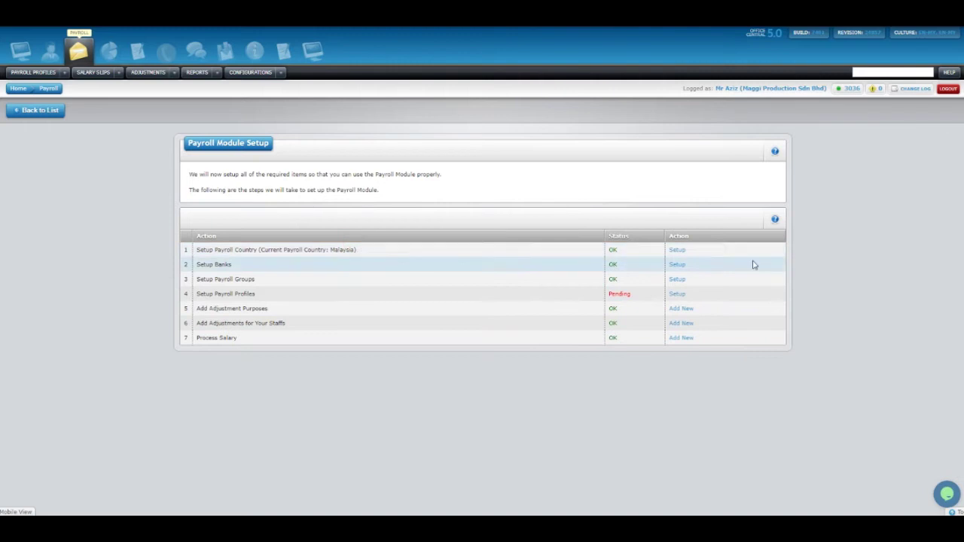
pyautogui.click(677, 250)
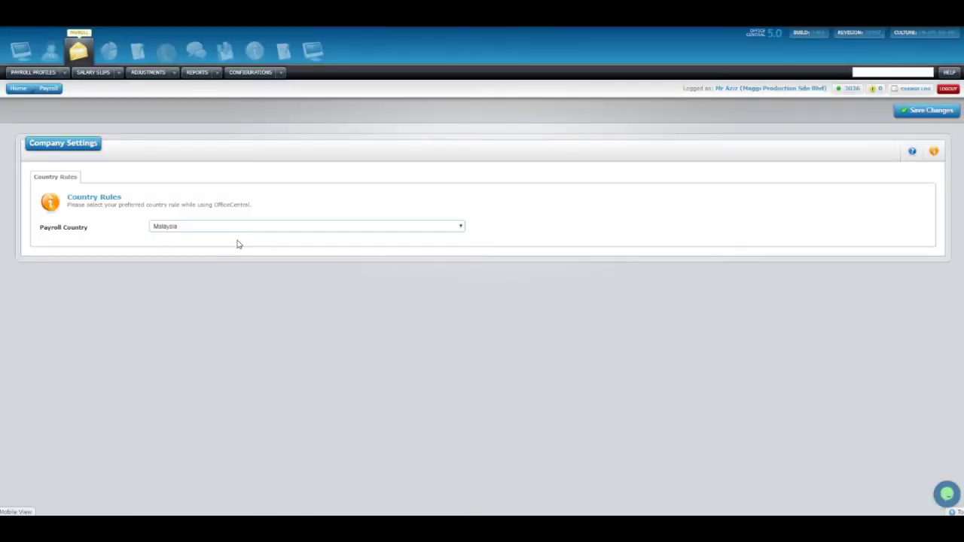
# Keep Malaysia as the payroll country and save the change.
pyautogui.click(226, 251)
pyautogui.click(205, 227)
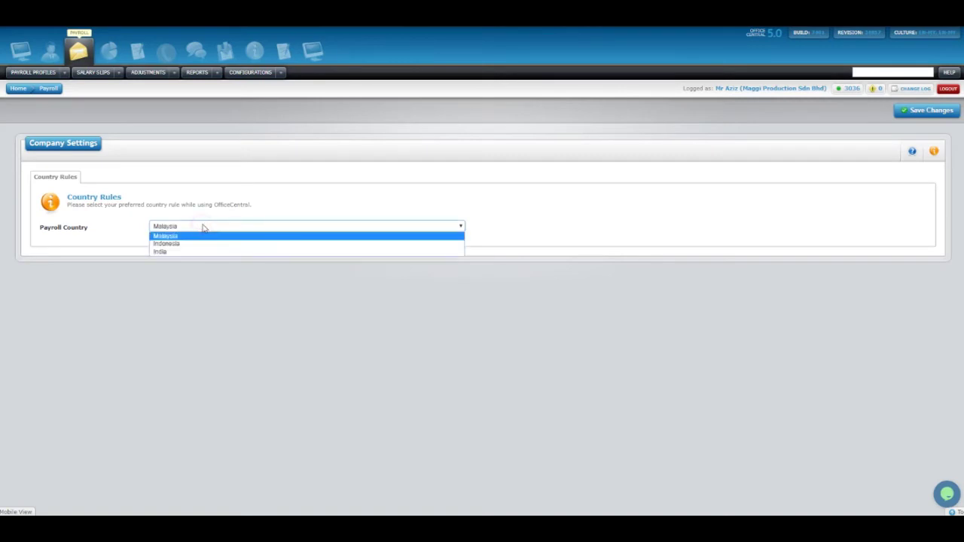
pyautogui.click(224, 225)
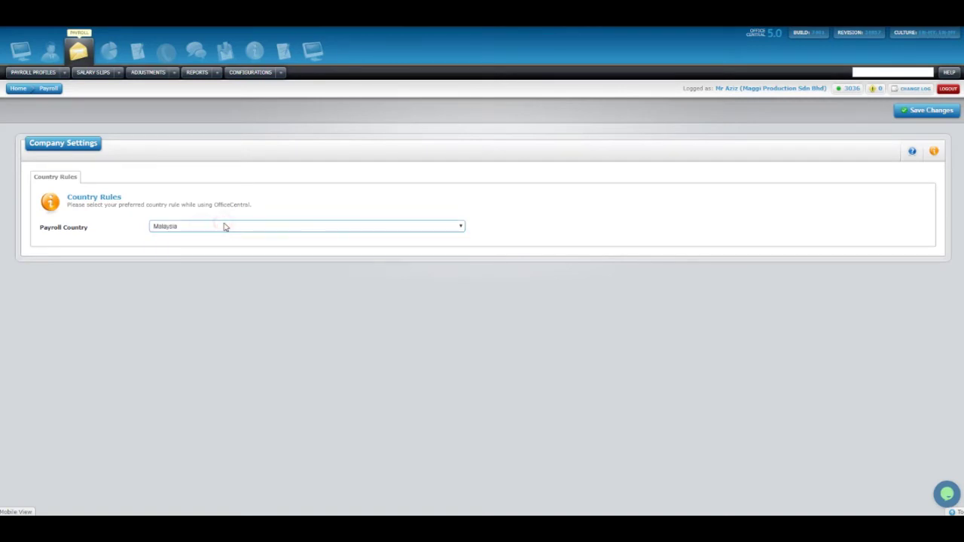
pyautogui.click(226, 228)
pyautogui.click(218, 236)
pyautogui.click(917, 113)
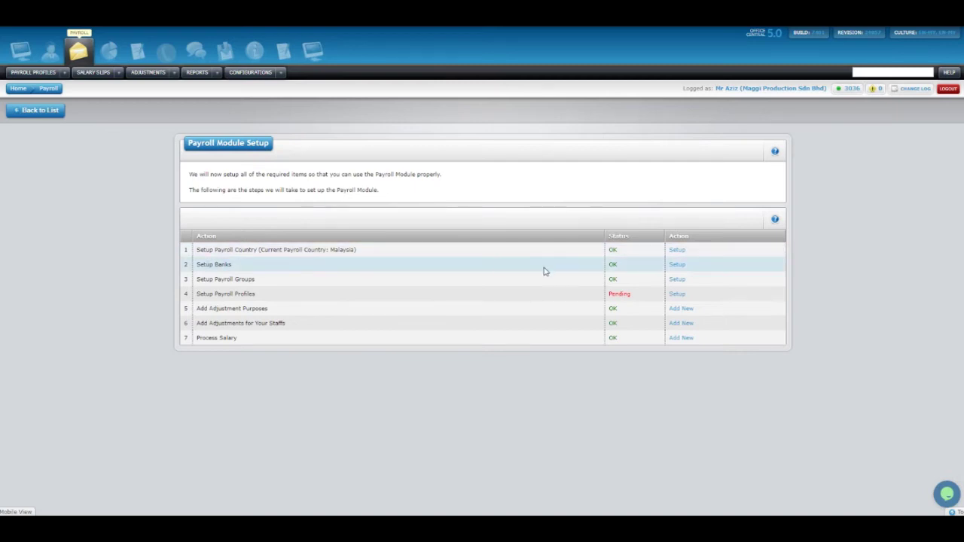
# Open Setup Banks in a new tab and enter CIMB BANK as the bank name.
pyautogui.rightClick(676, 266)
pyautogui.click(686, 275)
pyautogui.click(452, 15)
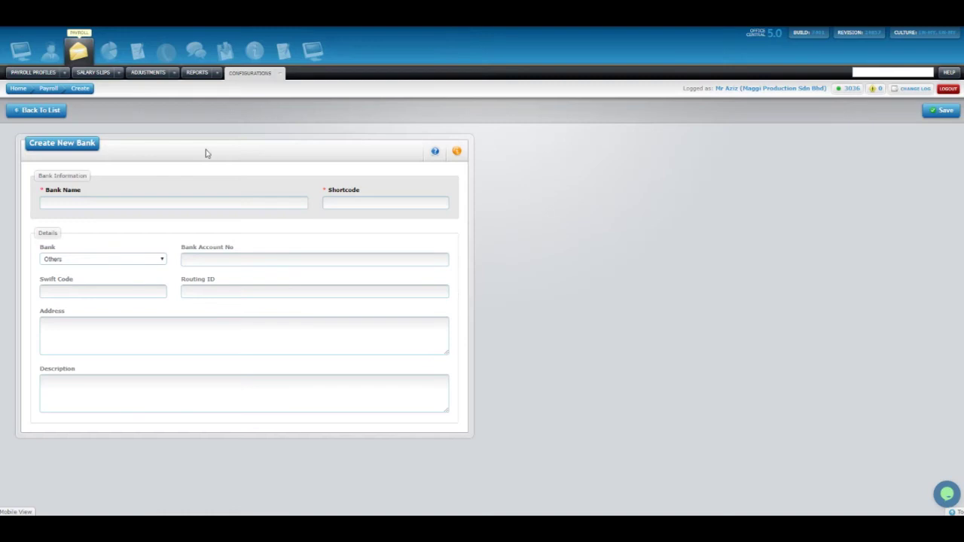
pyautogui.click(139, 197)
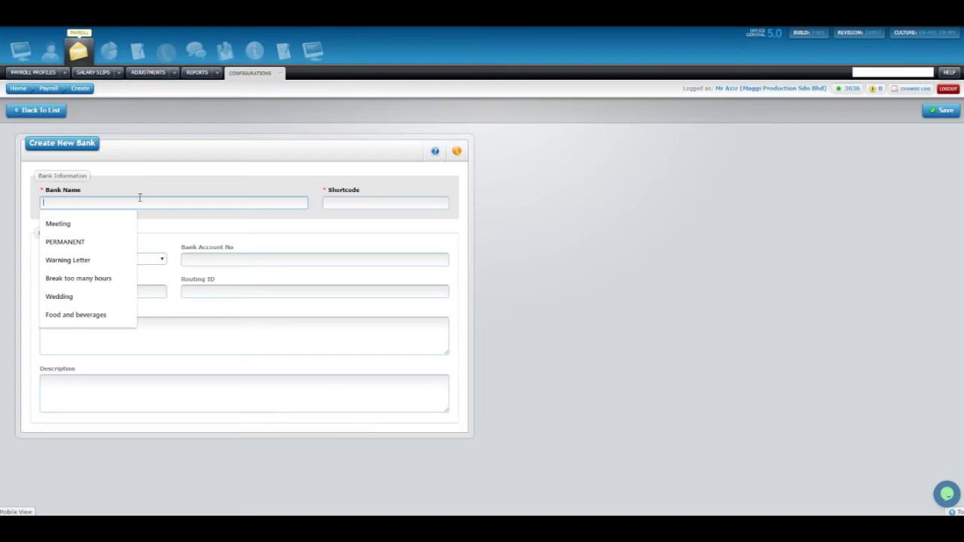
pyautogui.click(146, 183)
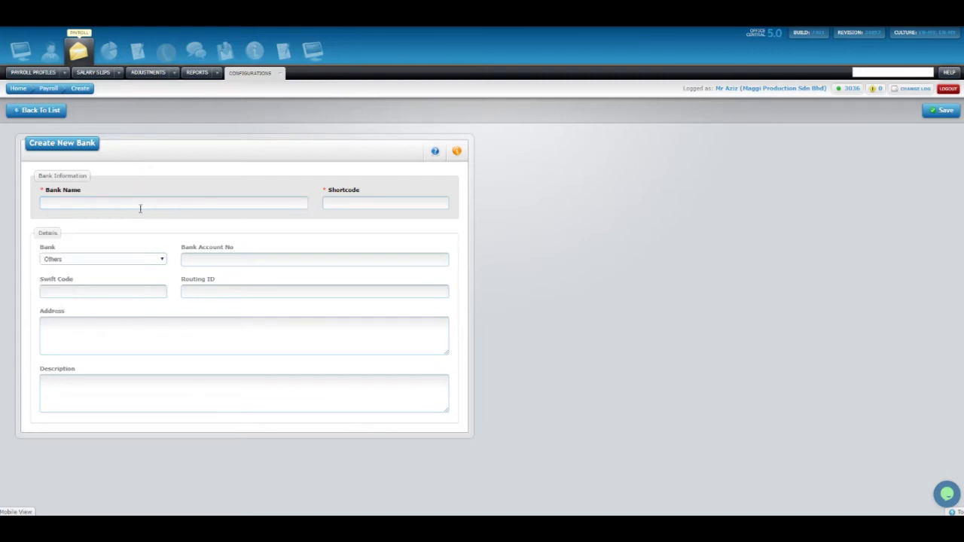
pyautogui.click(142, 206)
pyautogui.write('cim')
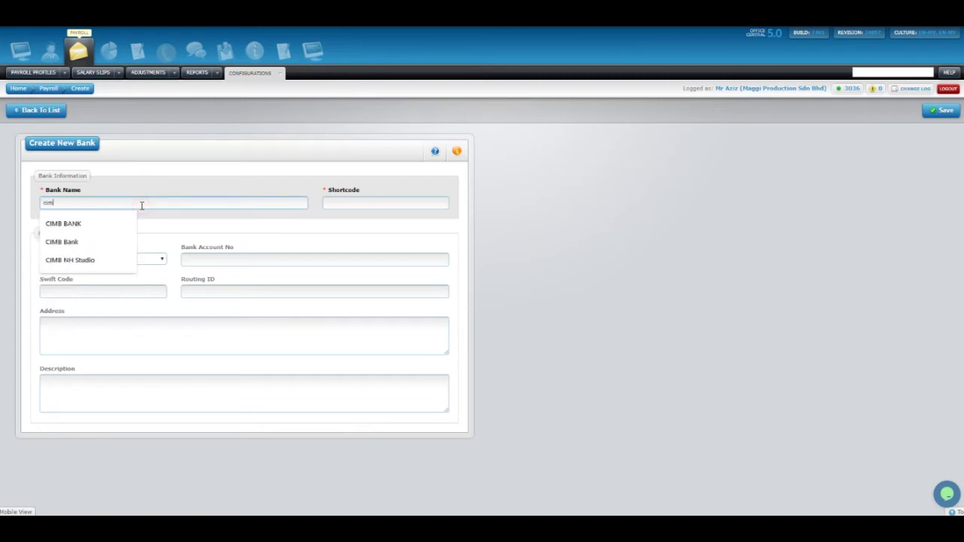
pyautogui.click(131, 224)
# Set shortcode CIMB and bank CIMB, and fill in a previously used account number.
pyautogui.click(374, 205)
pyautogui.write('CIMB')
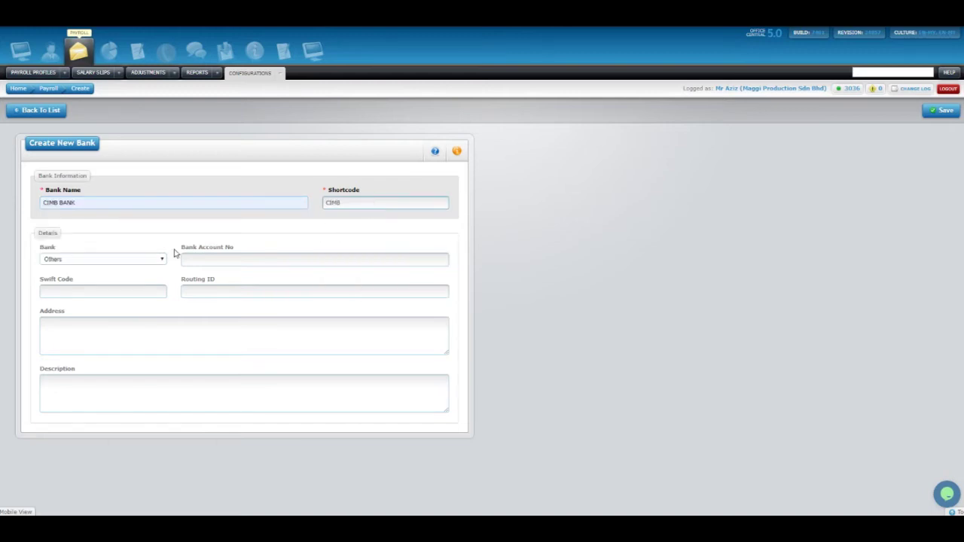
pyautogui.click(97, 261)
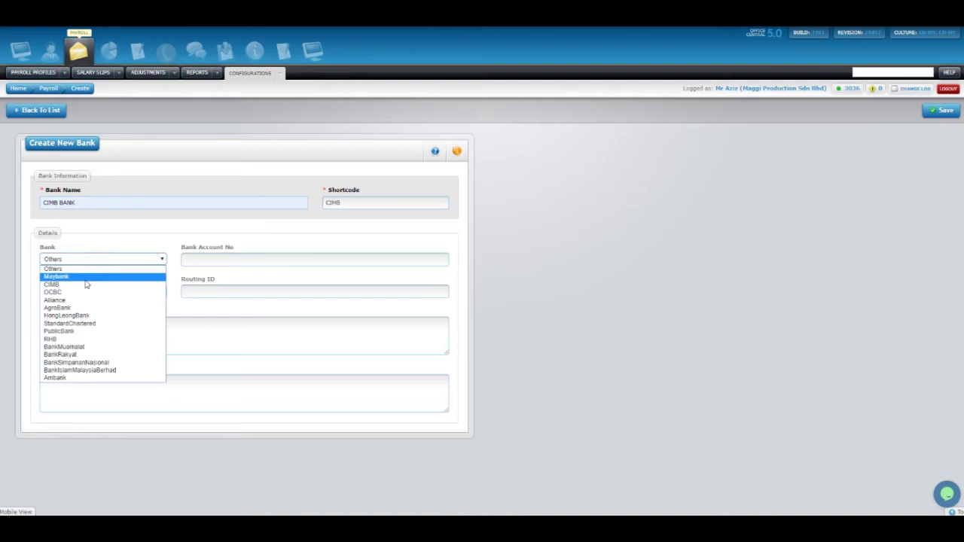
pyautogui.click(82, 281)
pyautogui.click(206, 263)
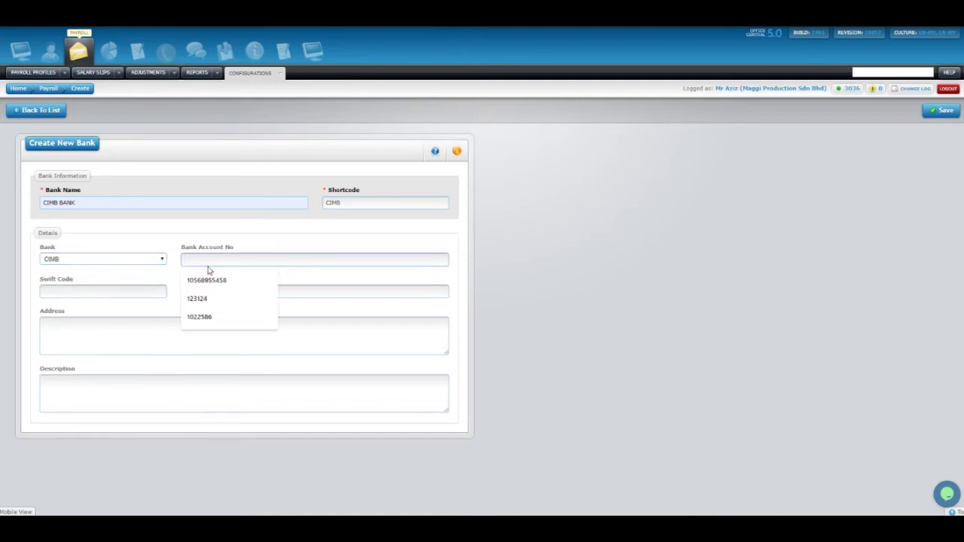
pyautogui.click(209, 312)
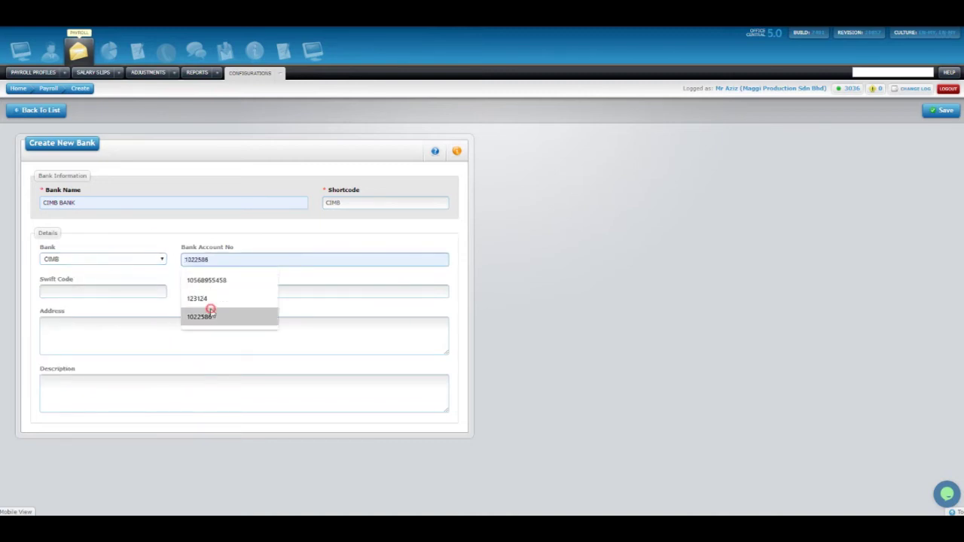
pyautogui.click(139, 316)
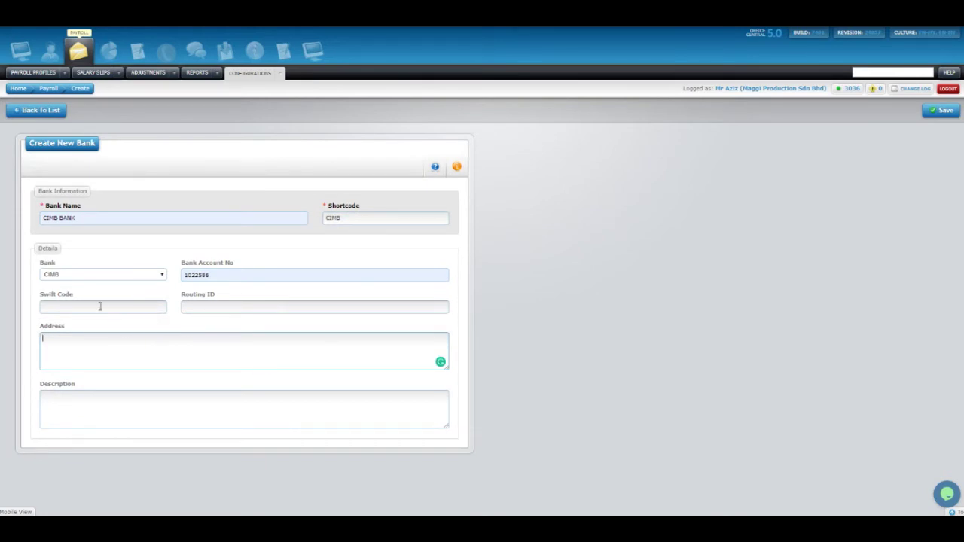
# Save the CIMB BANK record and return to the payroll module setup steps.
pyautogui.click(150, 323)
pyautogui.click(155, 322)
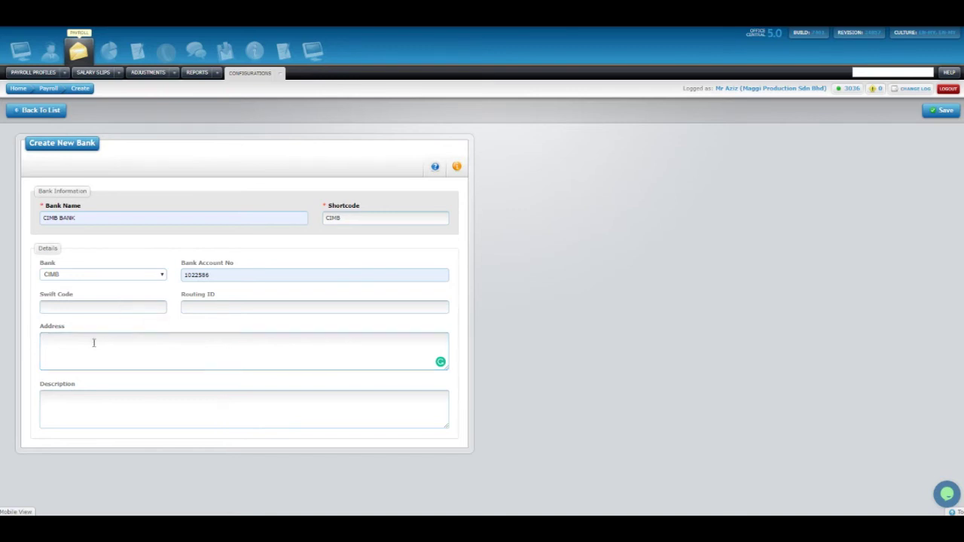
pyautogui.click(82, 403)
pyautogui.click(578, 329)
pyautogui.click(580, 329)
pyautogui.click(944, 110)
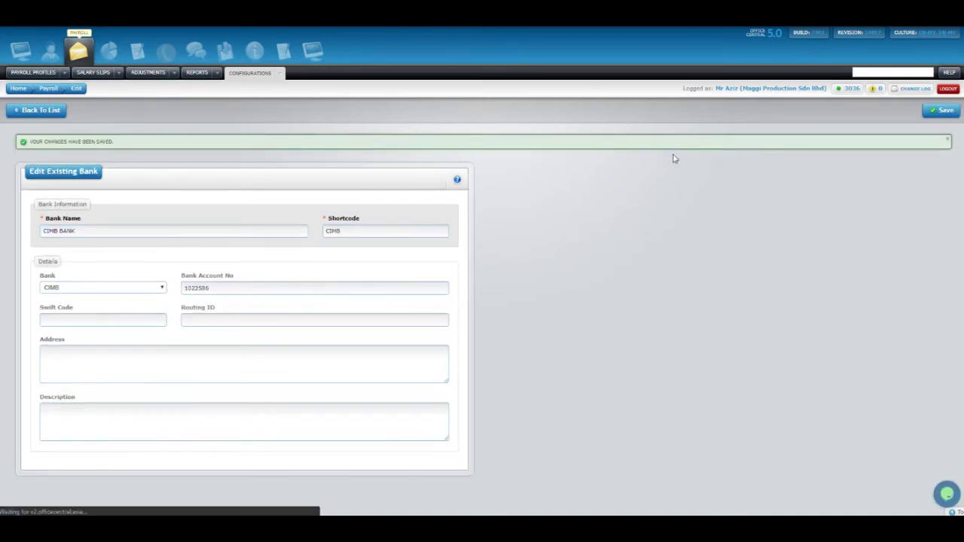
pyautogui.click(43, 110)
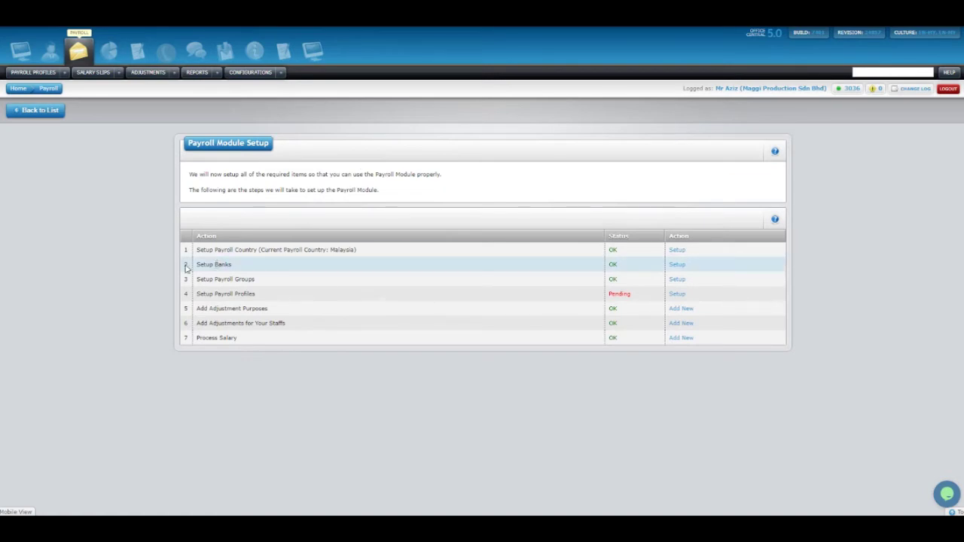
# Open the Setup Payroll Groups step in a new tab and switch to it.
pyautogui.moveTo(198, 281); pyautogui.dragTo(261, 279)
pyautogui.click(297, 280)
pyautogui.rightClick(679, 280)
pyautogui.click(698, 287)
pyautogui.hotkey('ctrl', 'Tab')
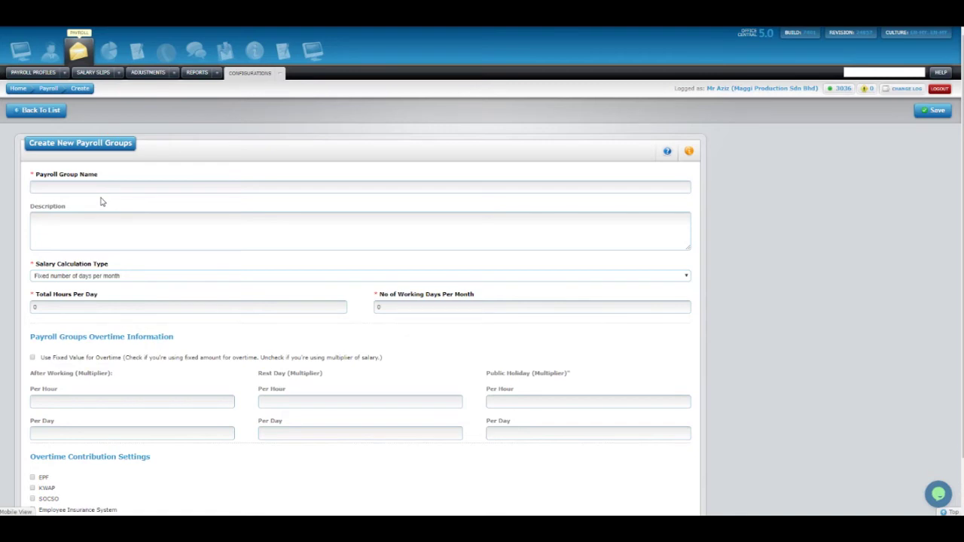
# Name the payroll group STANDARD with description 'pembayaran gaji biasa'.
pyautogui.click(101, 188)
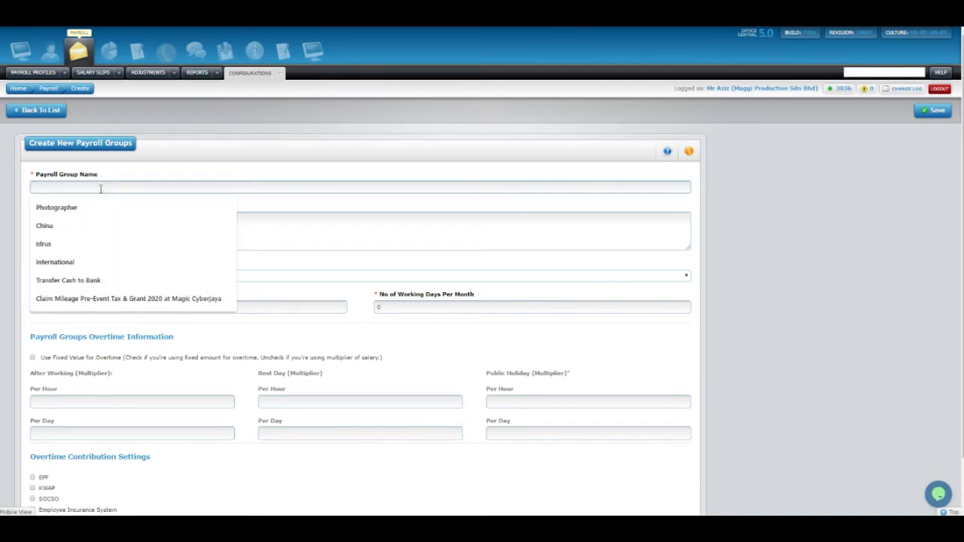
pyautogui.write('stan')
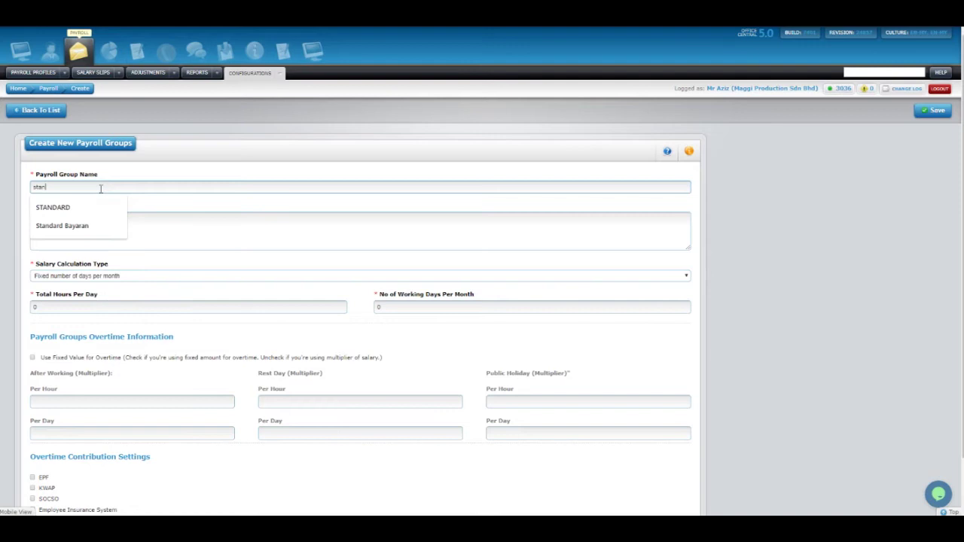
pyautogui.write('da')
pyautogui.click(92, 208)
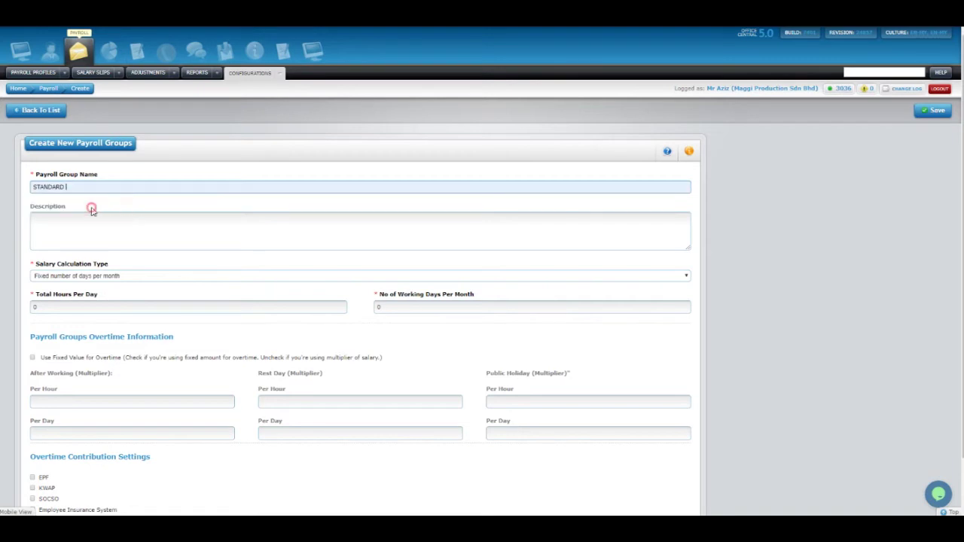
pyautogui.click(84, 217)
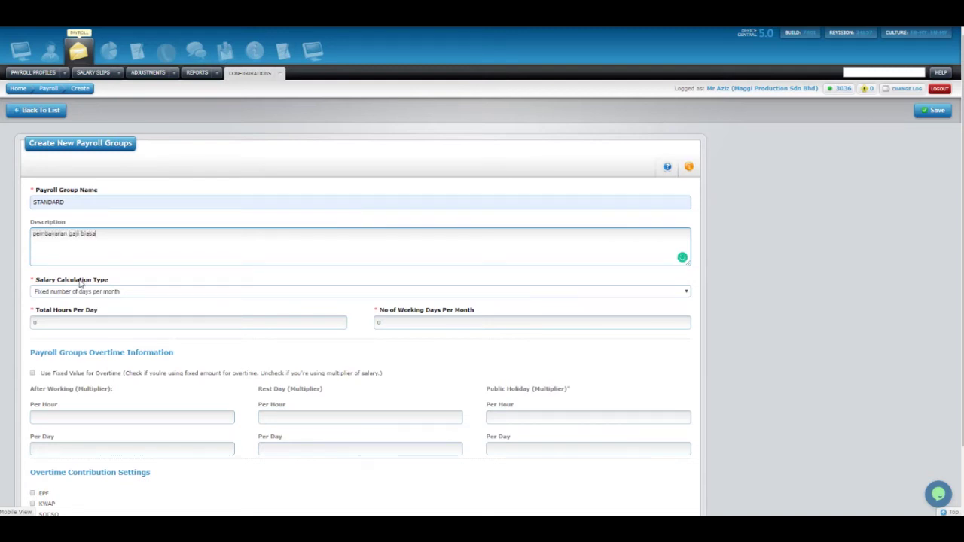
pyautogui.click(35, 280)
# Keep fixed number of days per month, enter 26 working days, and enable fixed-value overtime.
pyautogui.moveTo(46, 283); pyautogui.dragTo(112, 279)
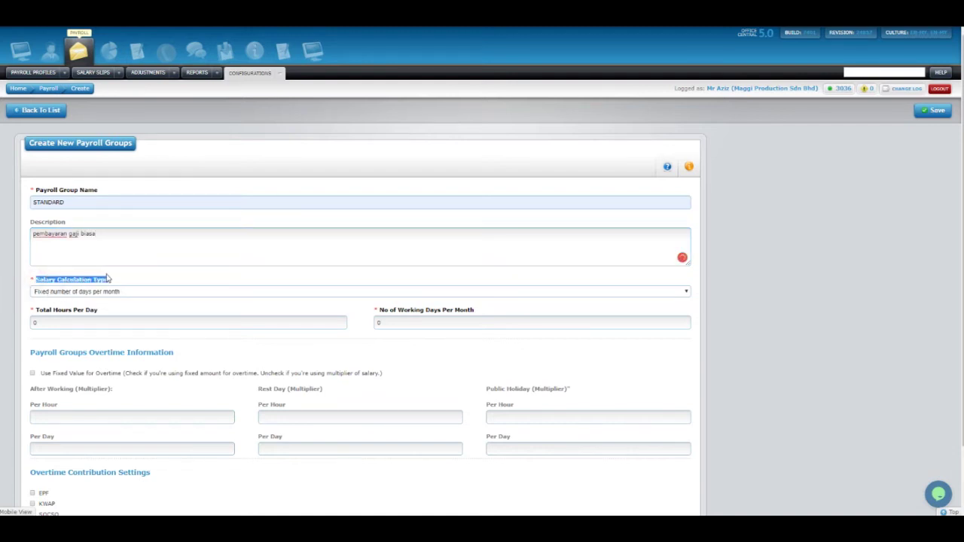
pyautogui.click(121, 280)
pyautogui.click(91, 292)
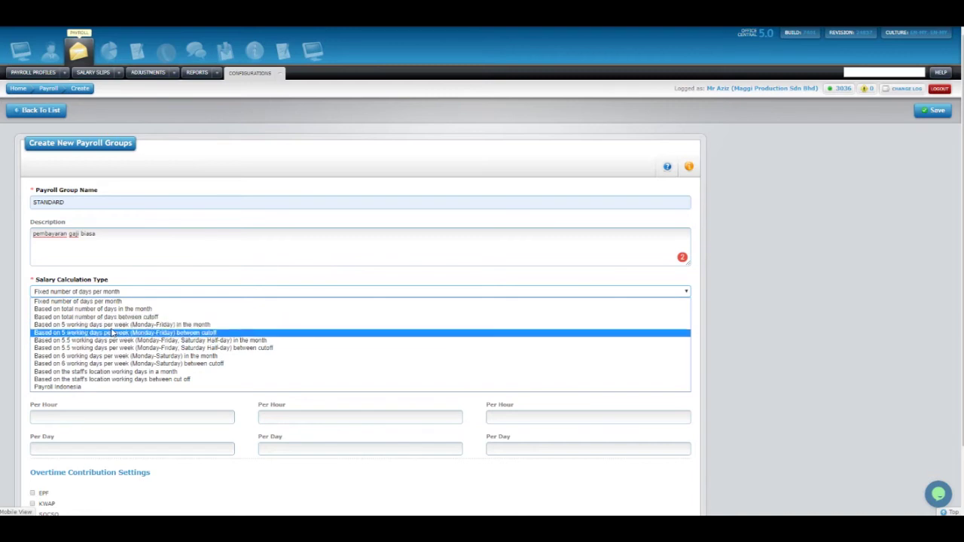
pyautogui.click(76, 299)
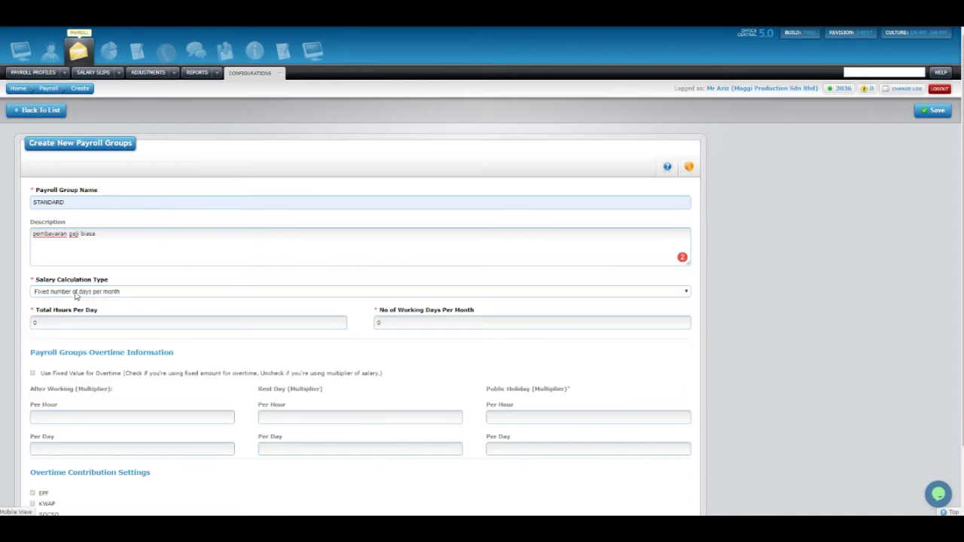
pyautogui.click(75, 291)
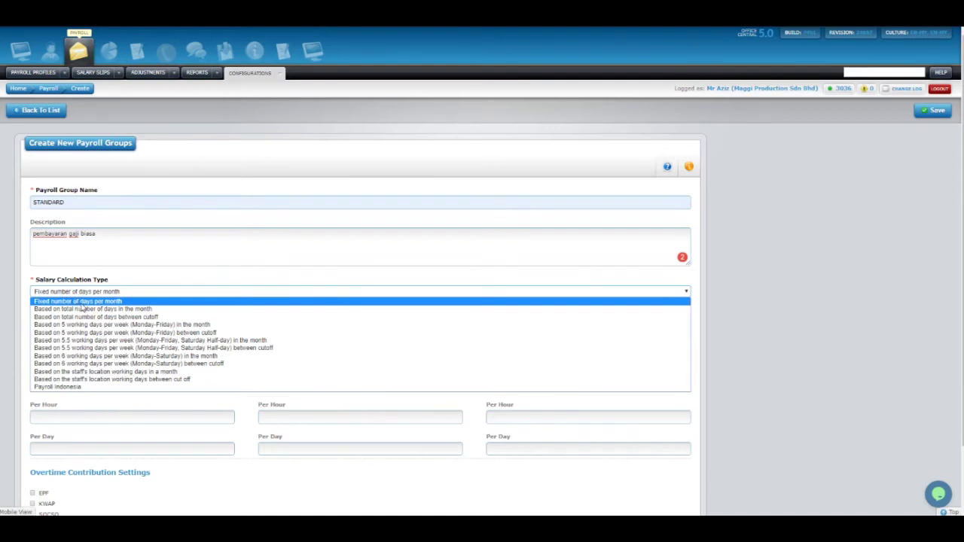
pyautogui.click(80, 301)
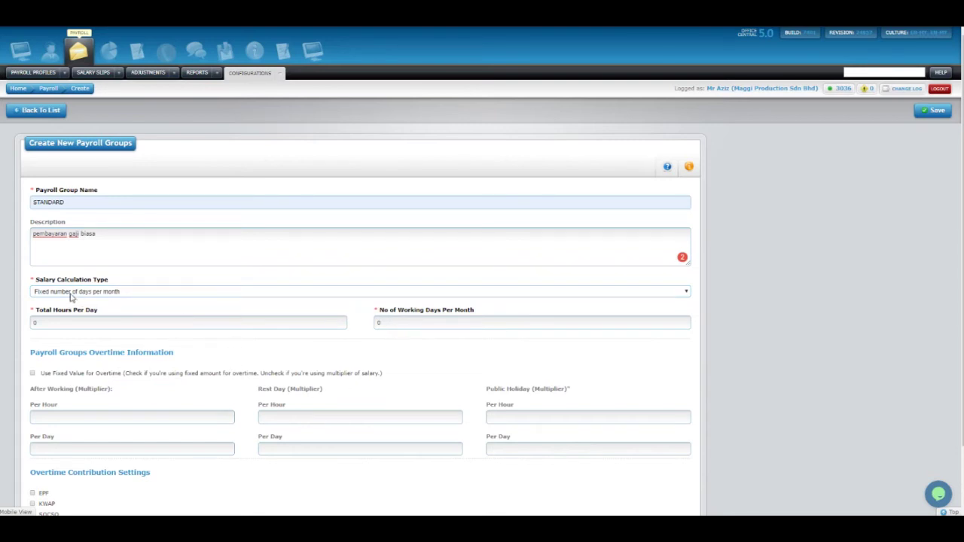
pyautogui.doubleClick(376, 323)
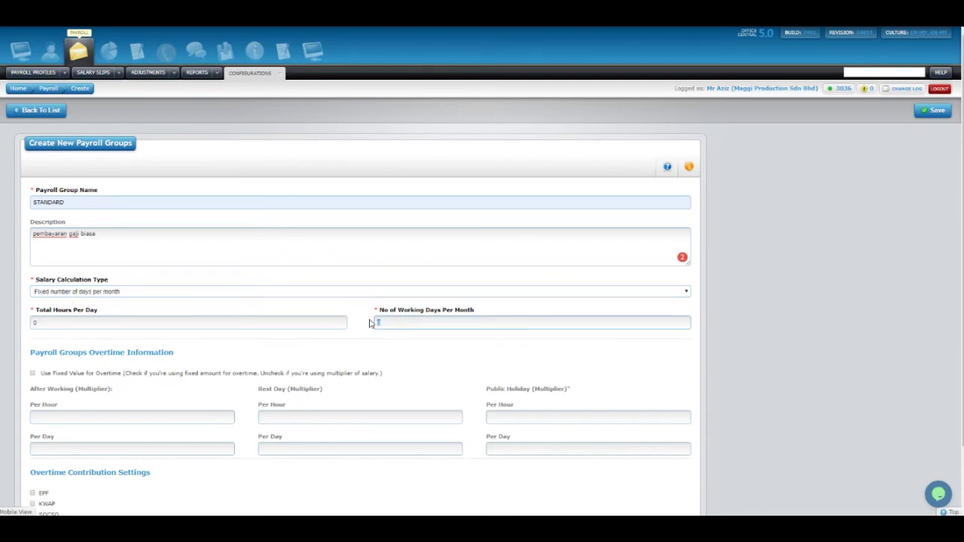
pyautogui.write('26')
pyautogui.click(351, 373)
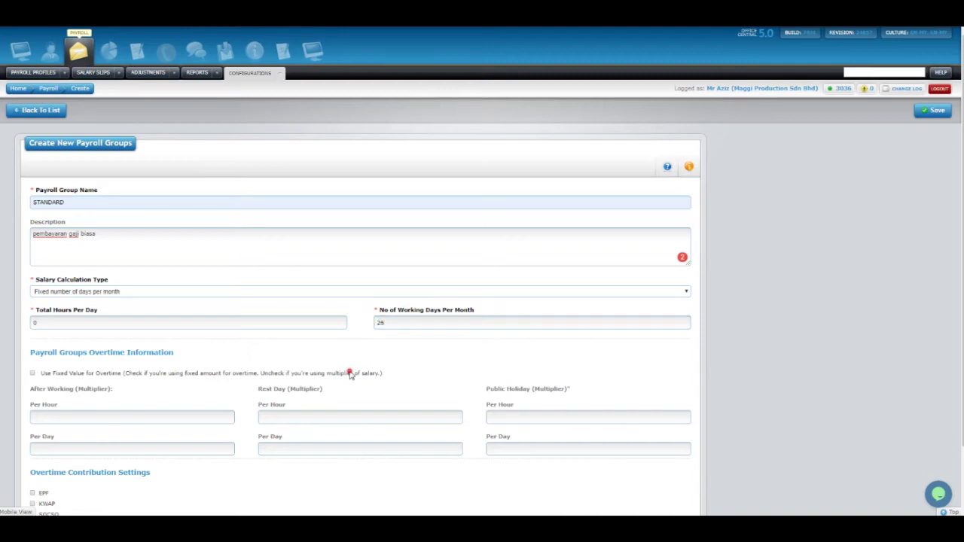
pyautogui.moveTo(48, 321); pyautogui.dragTo(23, 326)
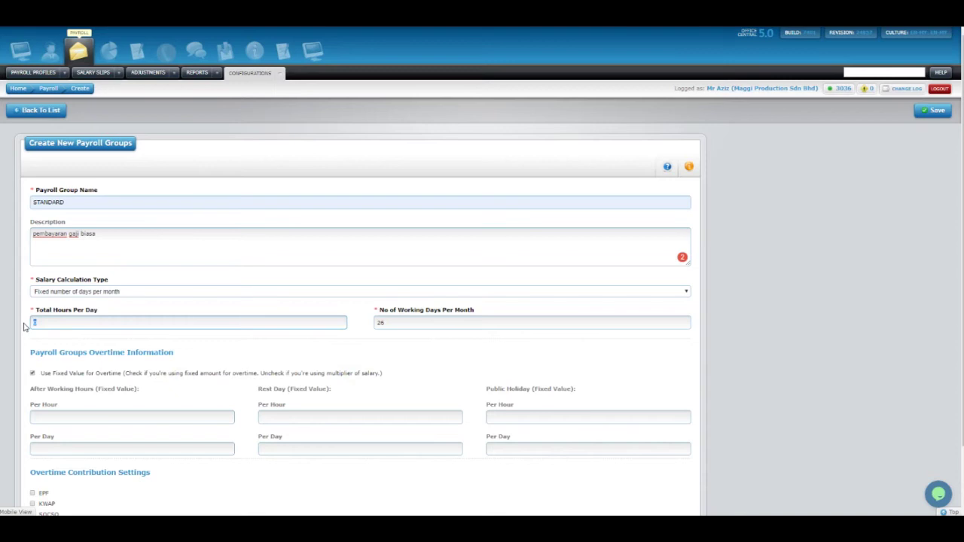
# Enter 8 hours per day and compare the overtime Multiplier and Fixed Value options.
pyautogui.click(37, 349)
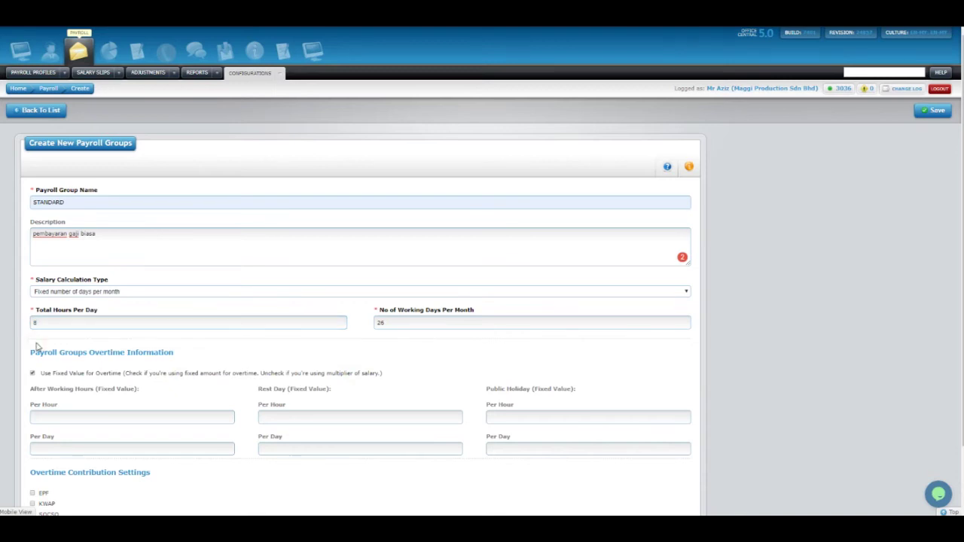
pyautogui.scroll(-1, 45, 347)
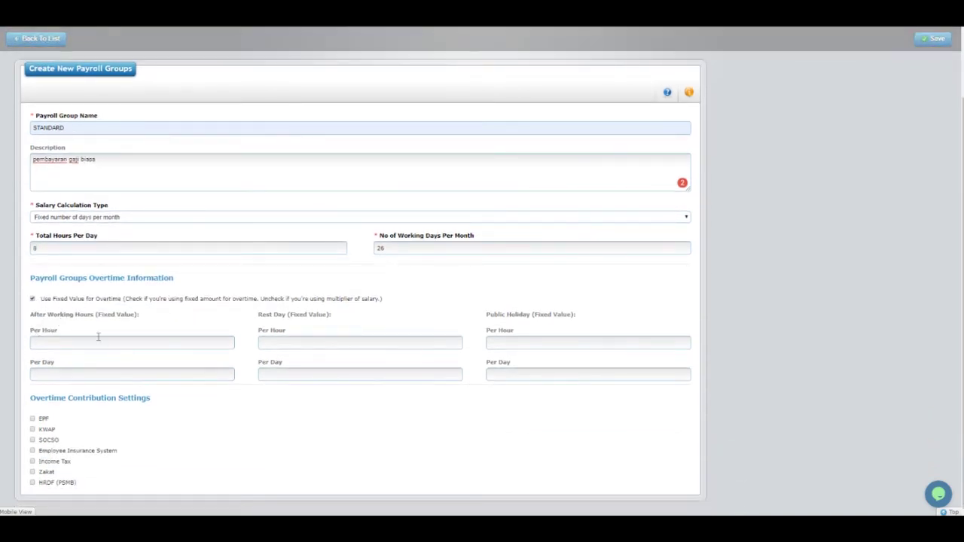
pyautogui.click(33, 299)
pyautogui.moveTo(64, 280); pyautogui.dragTo(125, 280)
pyautogui.click(125, 280)
pyautogui.moveTo(97, 317); pyautogui.dragTo(127, 317)
pyautogui.click(127, 317)
pyautogui.click(32, 299)
pyautogui.moveTo(103, 315); pyautogui.dragTo(131, 318)
# Try a fixed overtime value of 10, then revert to multipliers and enter after-hours values of 2.
pyautogui.click(45, 342)
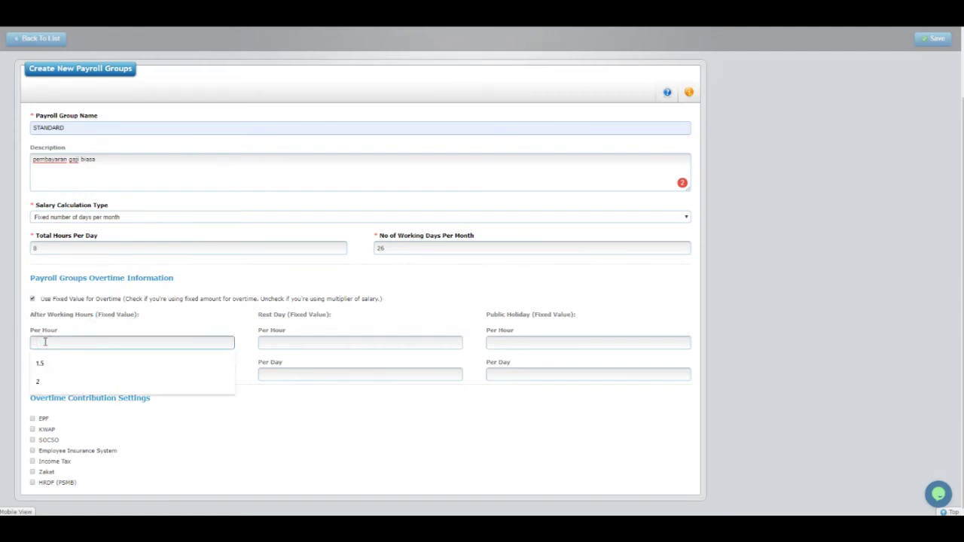
pyautogui.write('10')
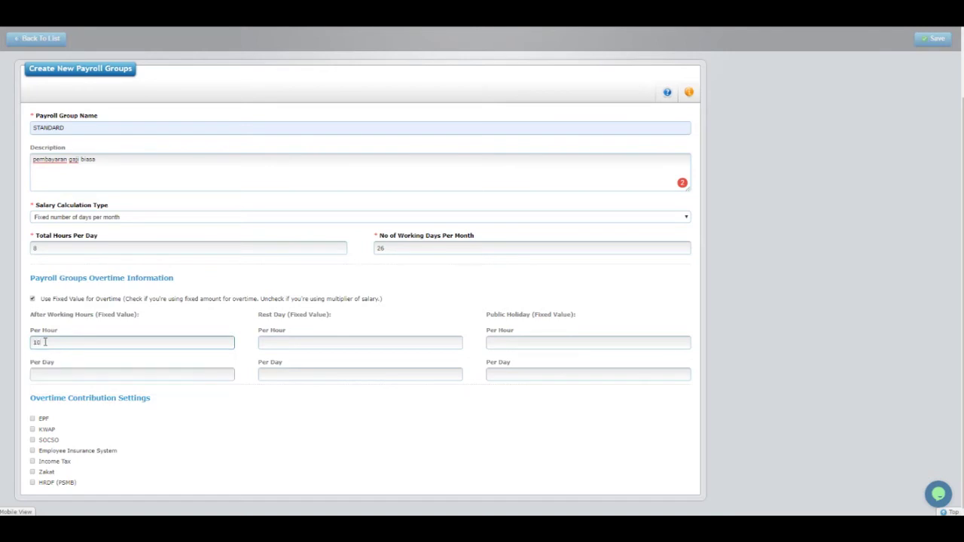
pyautogui.moveTo(50, 343); pyautogui.dragTo(23, 346)
pyautogui.click(72, 334)
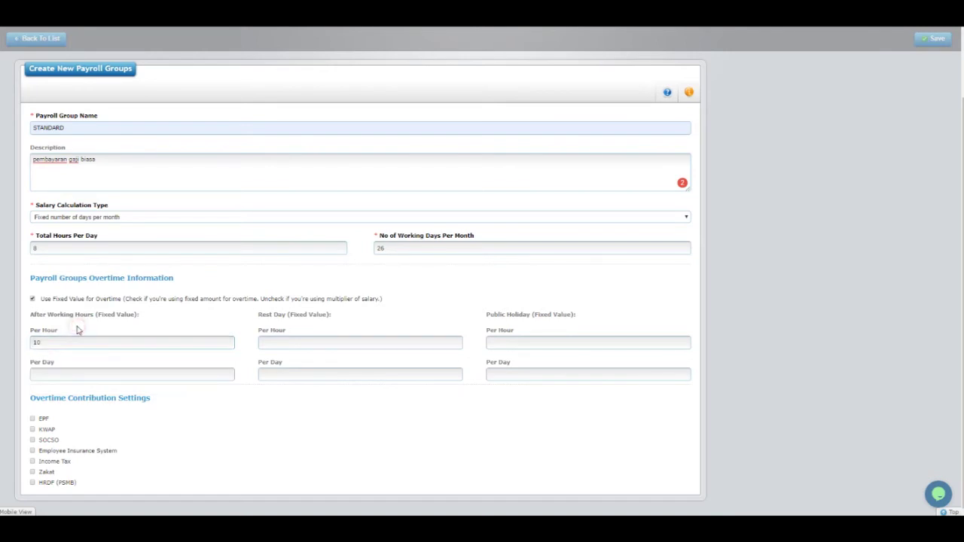
pyautogui.click(32, 300)
pyautogui.moveTo(50, 343); pyautogui.dragTo(18, 348)
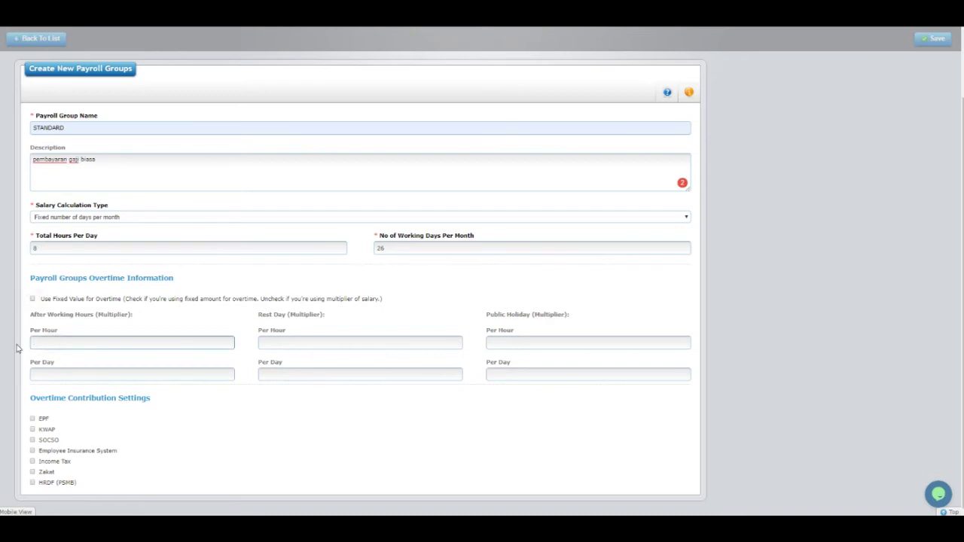
pyautogui.click(58, 332)
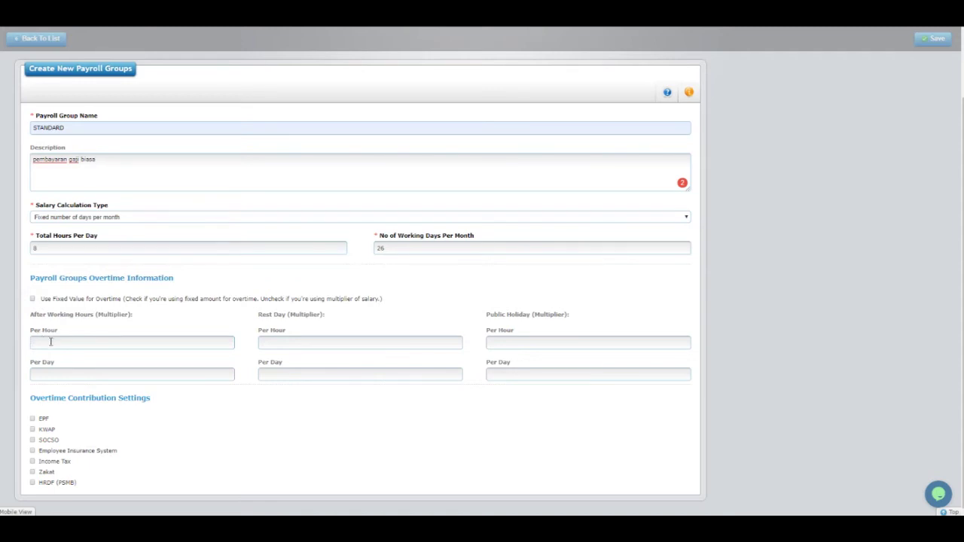
pyautogui.click(41, 342)
pyautogui.click(49, 366)
pyautogui.click(55, 373)
pyautogui.write('2')
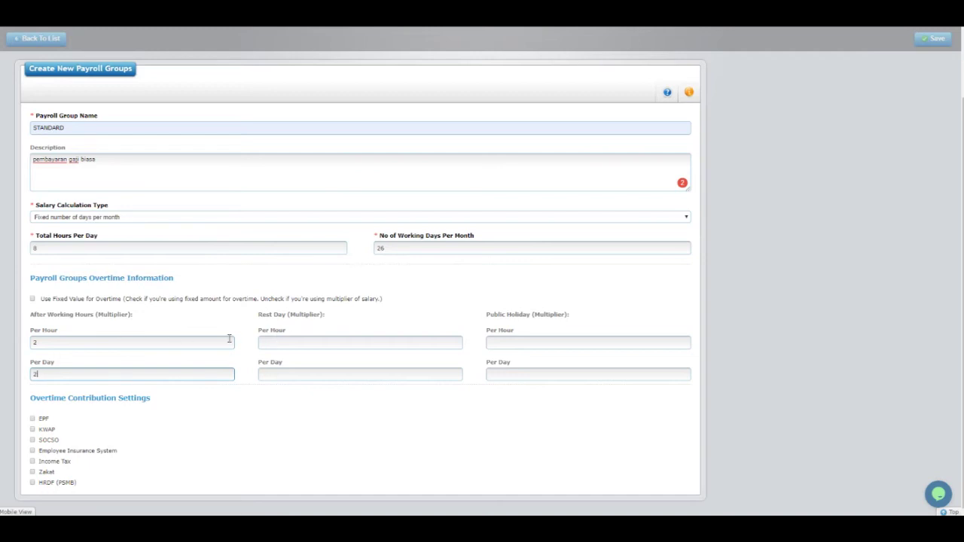
# Enter the rest day hourly multiplier and correct after-hours multipliers to 1.5 per hour, 1 per day.
pyautogui.moveTo(259, 315); pyautogui.dragTo(335, 316)
pyautogui.click(298, 316)
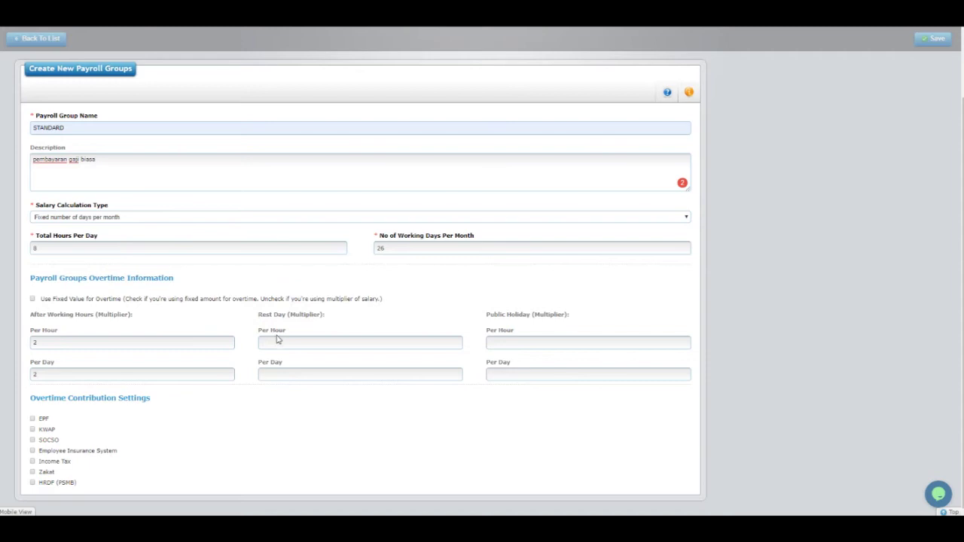
pyautogui.click(276, 343)
pyautogui.write('1')
pyautogui.moveTo(61, 345); pyautogui.dragTo(17, 347)
pyautogui.write('1.5')
pyautogui.click(41, 374)
pyautogui.write('1')
pyautogui.click(265, 389)
# Set public holiday hourly multiplier 2 and rest day daily multiplier 1, and toggle EPF overtime contribution.
pyautogui.click(511, 341)
pyautogui.write('2')
pyautogui.click(398, 304)
pyautogui.click(257, 364)
pyautogui.moveTo(269, 364); pyautogui.dragTo(288, 365)
pyautogui.click(281, 365)
pyautogui.click(284, 373)
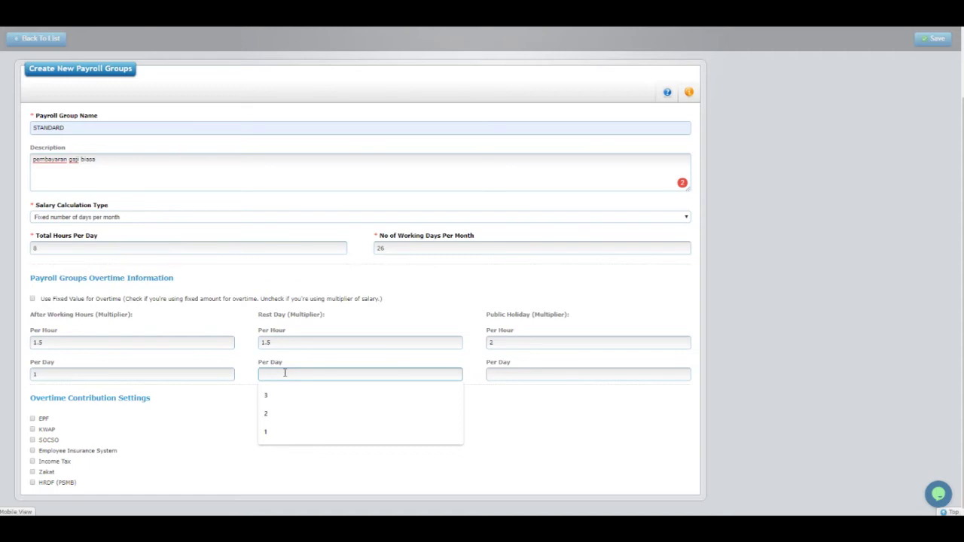
pyautogui.write('1')
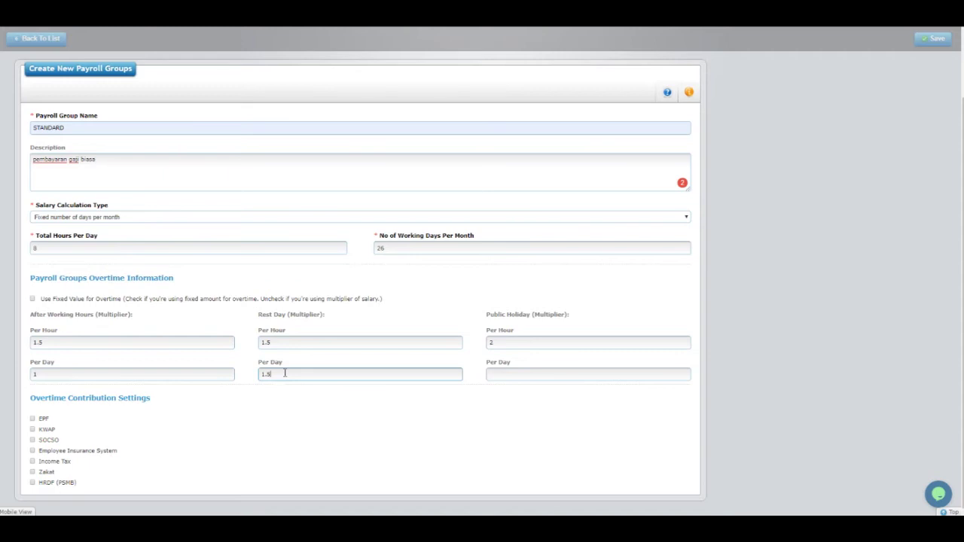
pyautogui.click(282, 396)
pyautogui.moveTo(28, 400); pyautogui.dragTo(159, 399)
pyautogui.click(159, 400)
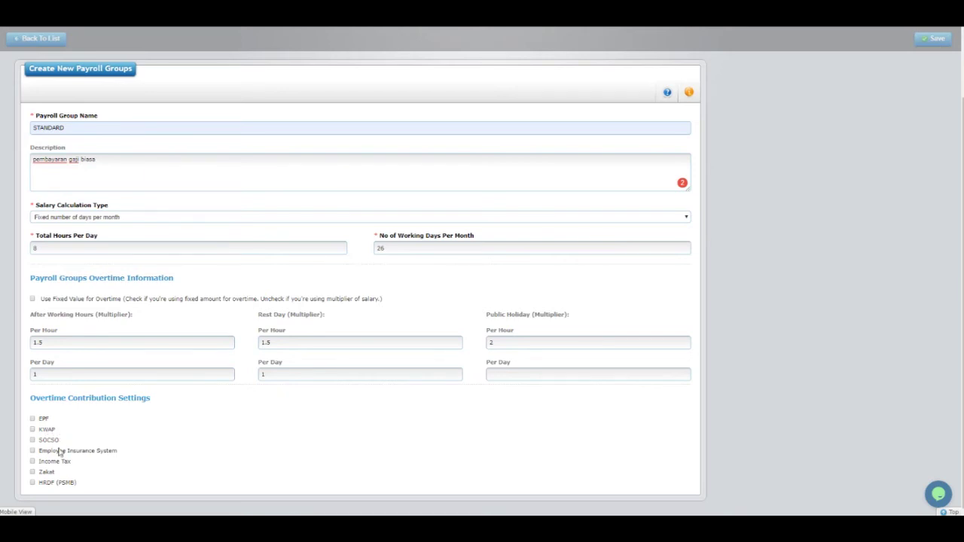
pyautogui.click(32, 419)
# Save the STANDARD payroll group and open the Setup Payroll Profiles step.
pyautogui.scroll(2, 431, 283)
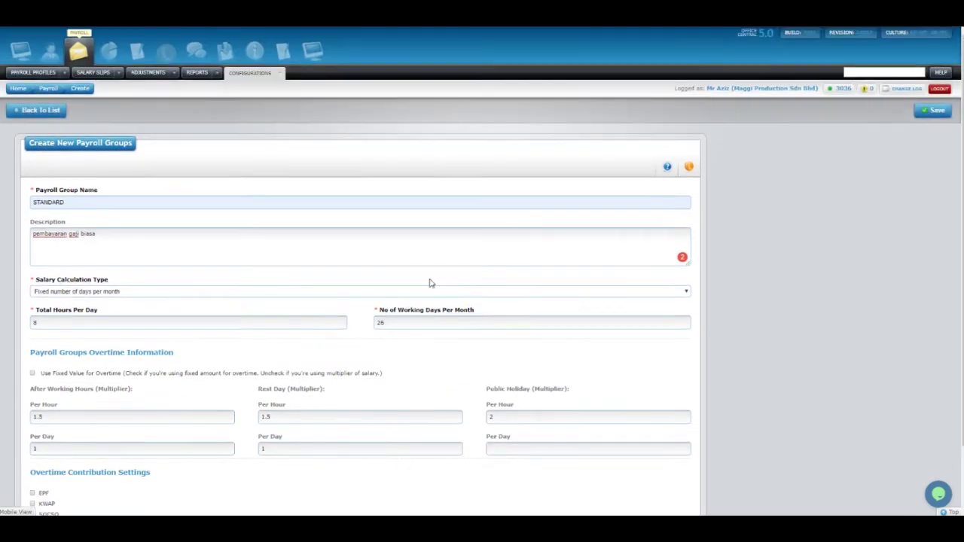
pyautogui.click(935, 111)
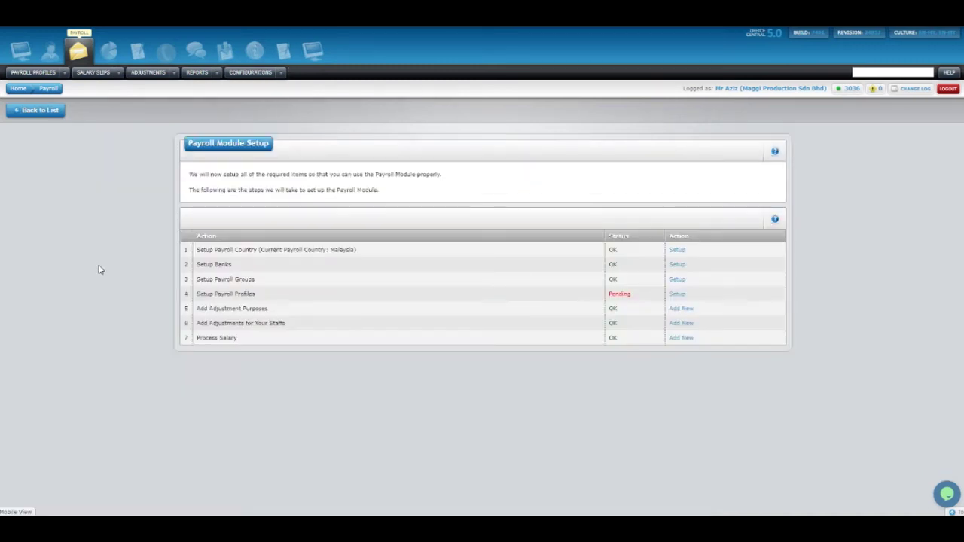
pyautogui.moveTo(194, 296); pyautogui.dragTo(271, 293)
pyautogui.click(271, 293)
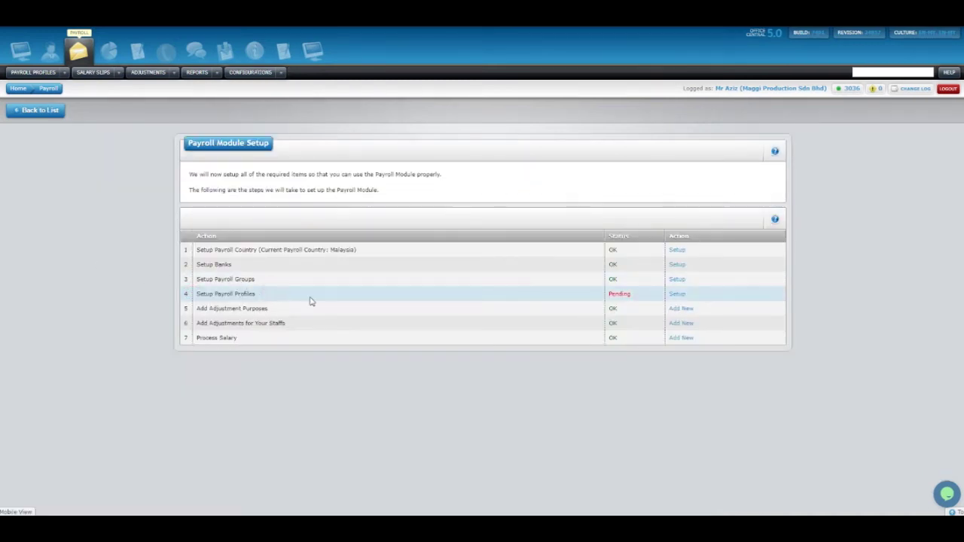
pyautogui.click(678, 295)
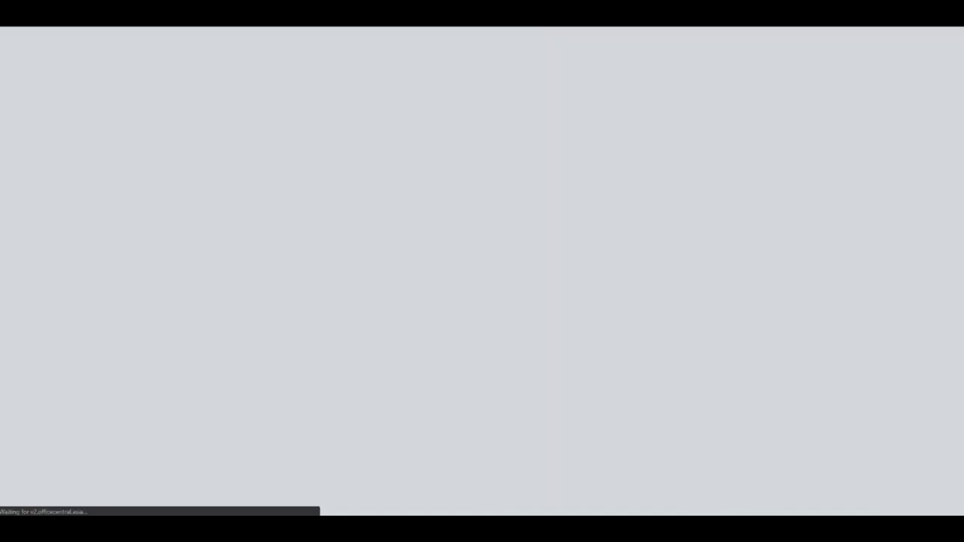
pyautogui.scroll(-1, 334, 233)
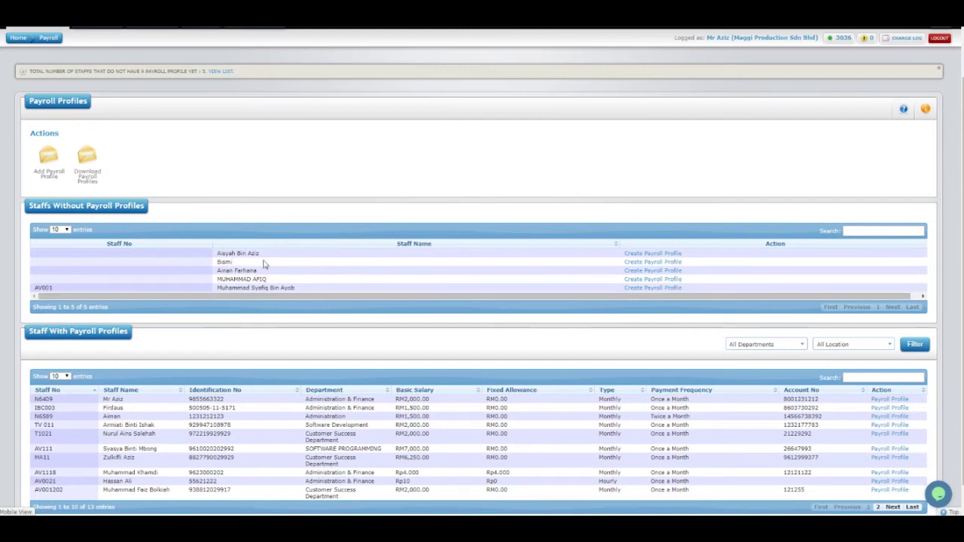
# Begin a payroll profile for the first unprofiled staff, leaving the salary type on Monthly.
pyautogui.click(651, 254)
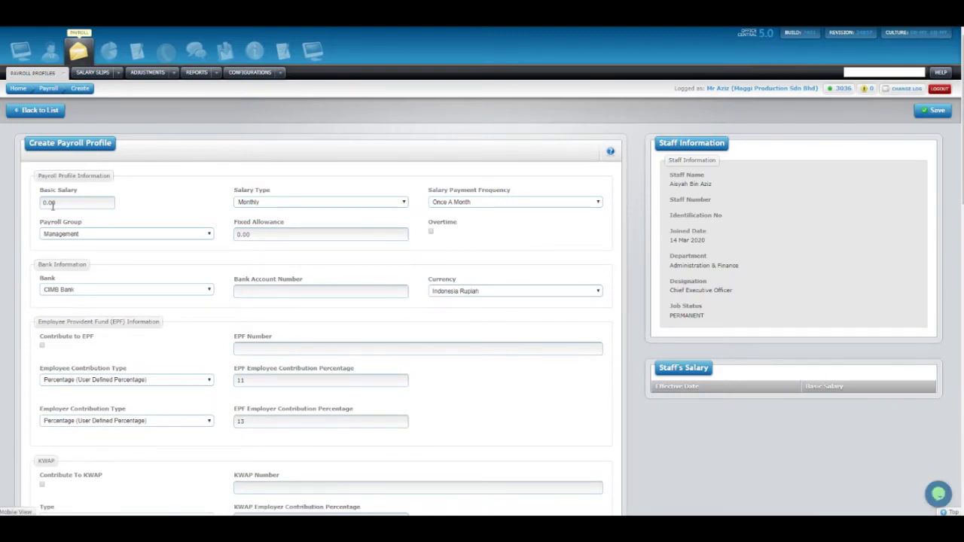
pyautogui.moveTo(47, 204); pyautogui.dragTo(38, 205)
pyautogui.click(265, 203)
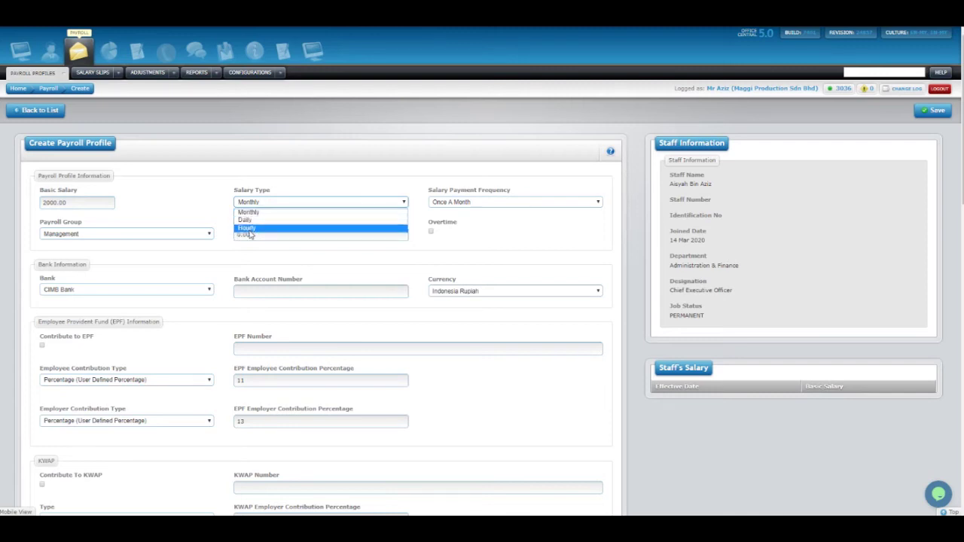
pyautogui.click(255, 228)
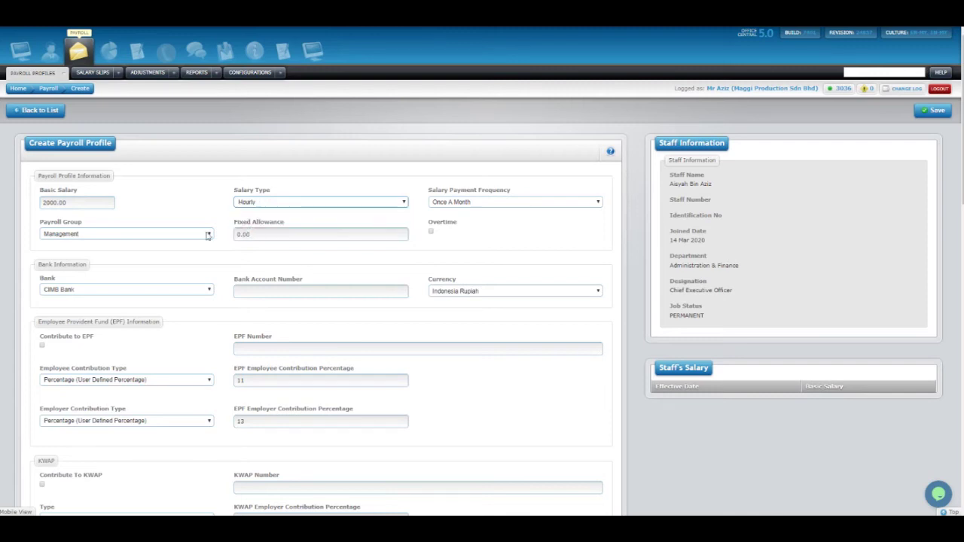
pyautogui.click(75, 203)
pyautogui.moveTo(56, 202); pyautogui.dragTo(25, 205)
pyautogui.write('4')
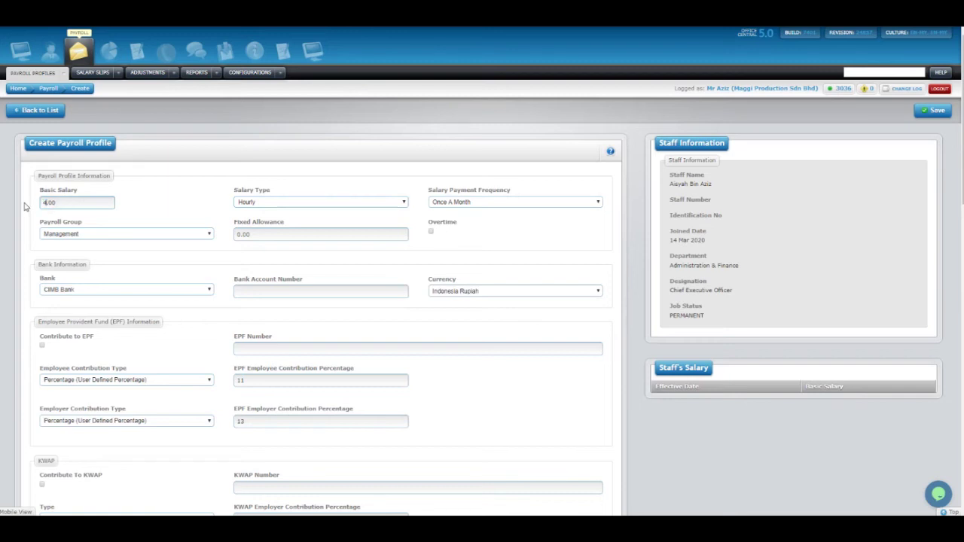
pyautogui.click(250, 202)
pyautogui.click(244, 220)
pyautogui.moveTo(47, 202); pyautogui.dragTo(31, 206)
# Keep salary payment frequency at Once A Month and choose the STANDARD payroll group.
pyautogui.click(495, 165)
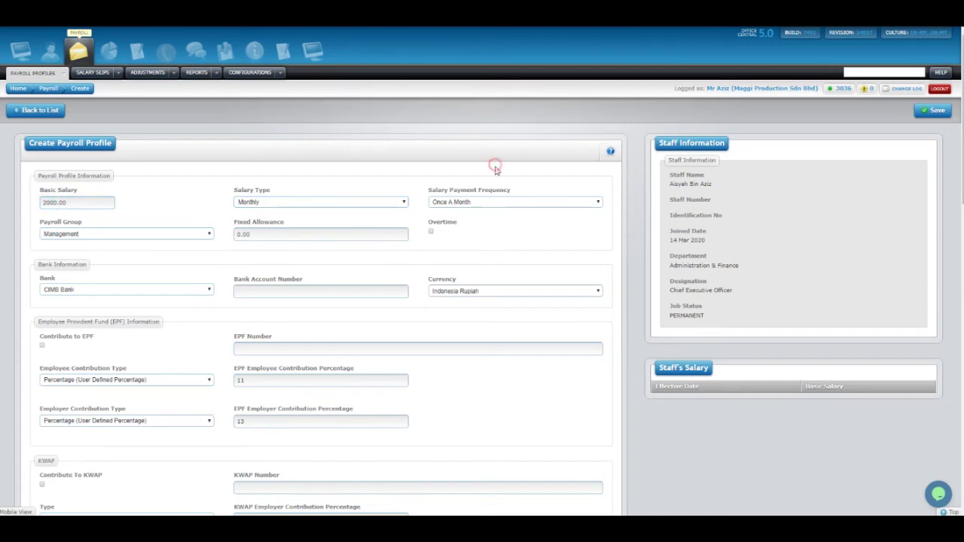
pyautogui.click(491, 201)
pyautogui.click(491, 184)
pyautogui.click(486, 202)
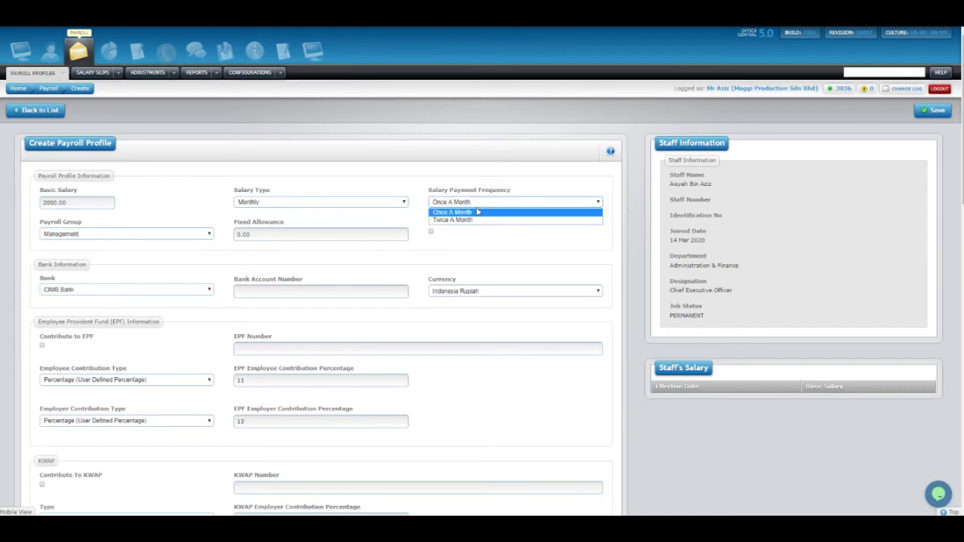
pyautogui.click(491, 190)
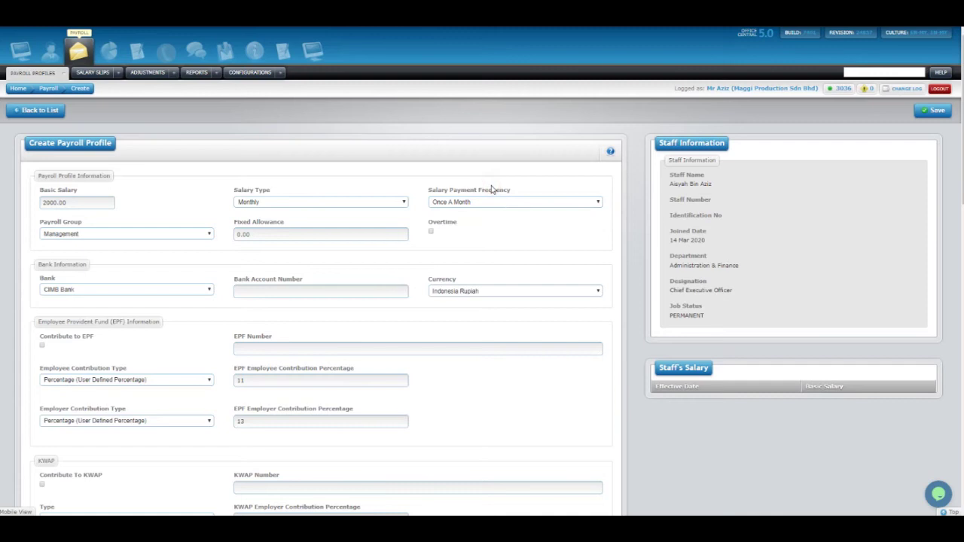
pyautogui.click(466, 203)
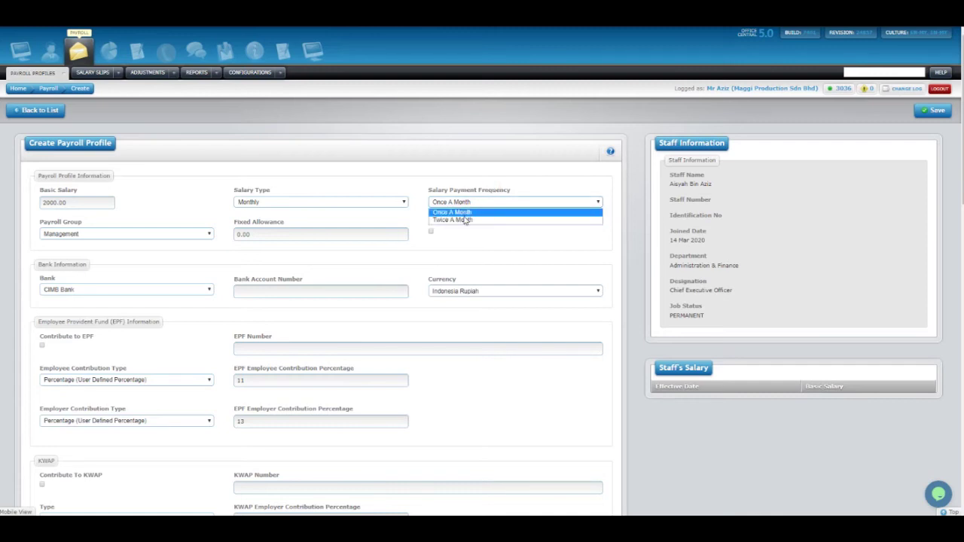
pyautogui.click(457, 178)
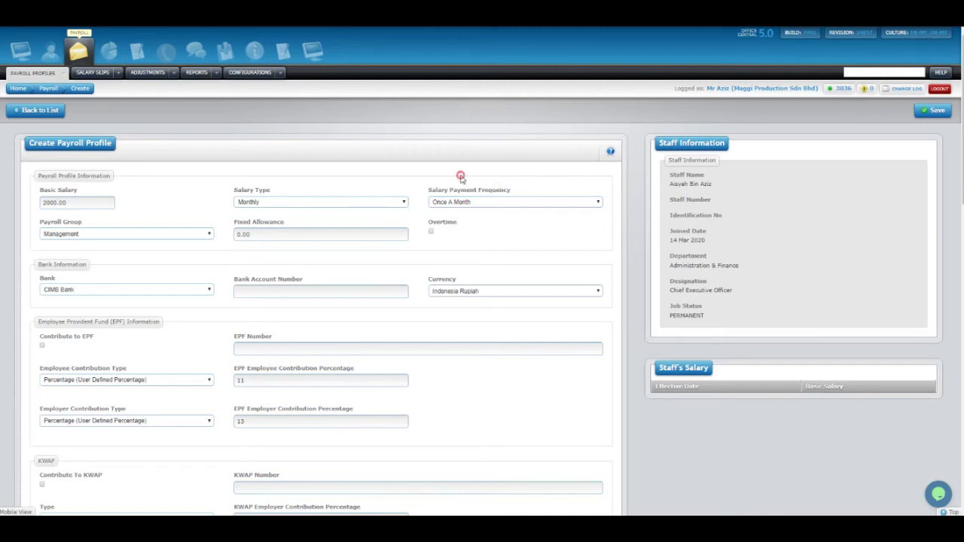
pyautogui.click(455, 203)
pyautogui.click(454, 214)
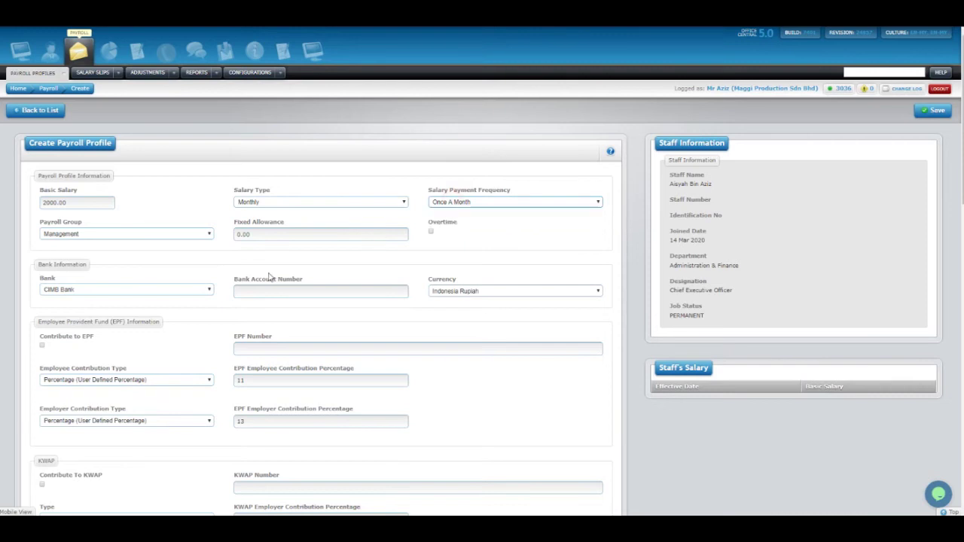
pyautogui.click(142, 238)
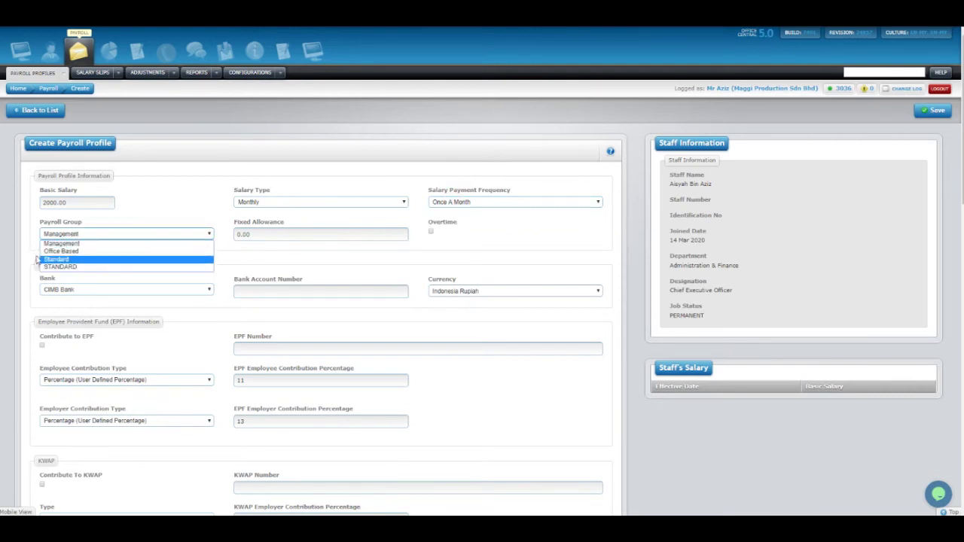
pyautogui.click(74, 266)
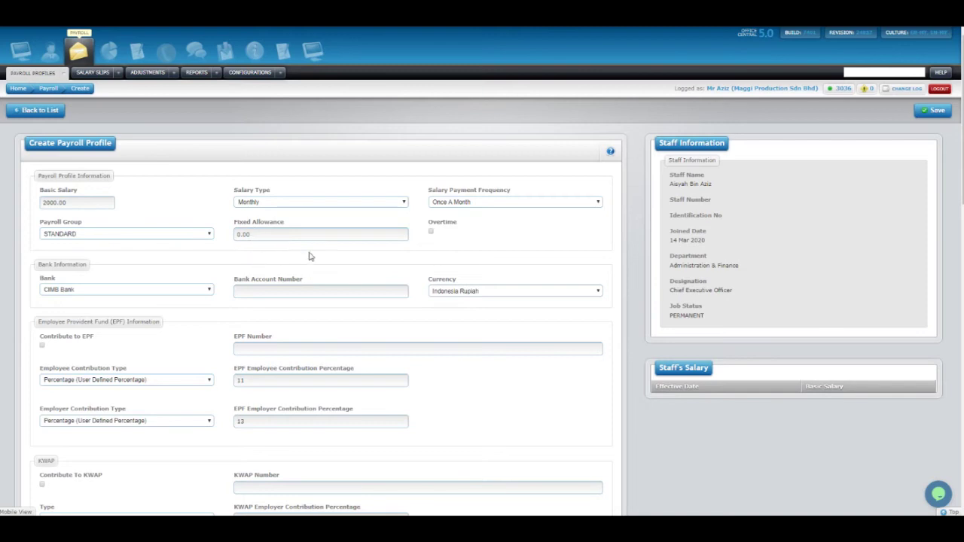
# Enable overtime, pick CIMB Bank and enter the bank account number.
pyautogui.click(431, 233)
pyautogui.scroll(-2, 138, 289)
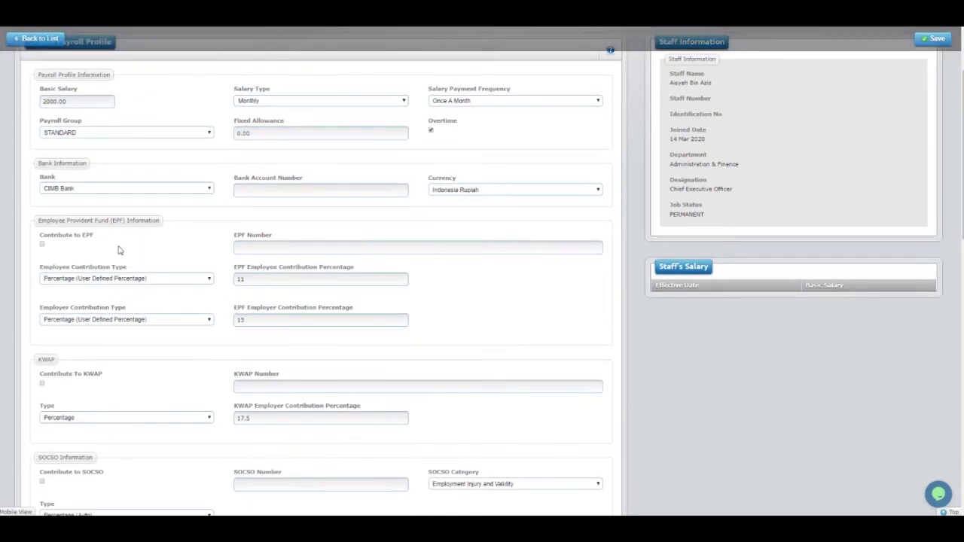
pyautogui.click(103, 189)
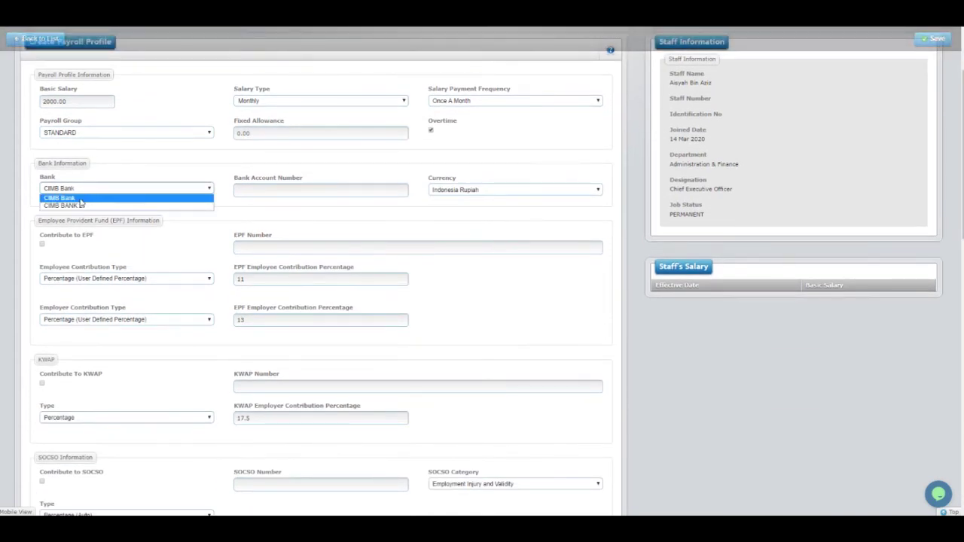
pyautogui.click(81, 201)
pyautogui.click(273, 195)
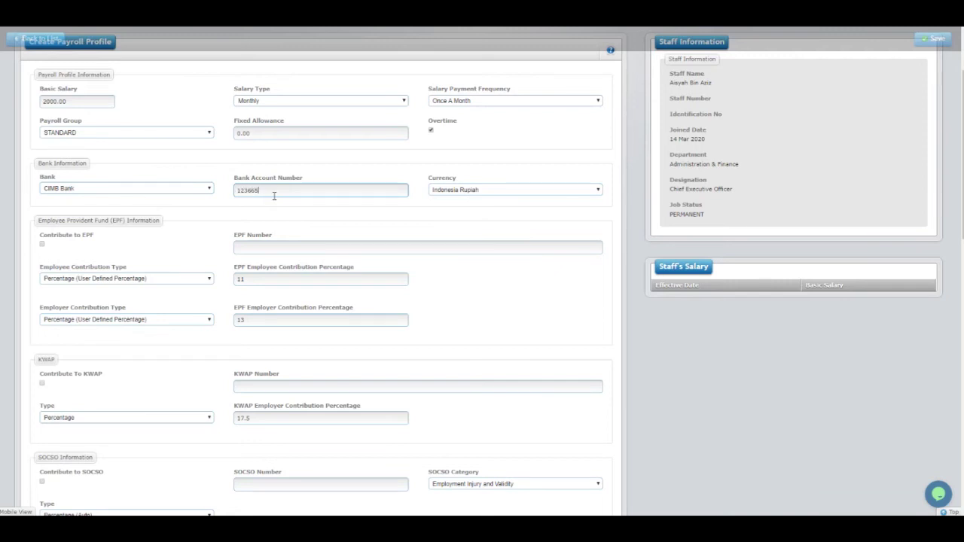
# Set currency to Malaysian Ringgit and enable EPF contribution with the EPF number.
pyautogui.click(455, 191)
pyautogui.click(457, 210)
pyautogui.scroll(-1, 341, 208)
pyautogui.moveTo(40, 178); pyautogui.dragTo(61, 190)
pyautogui.click(42, 194)
pyautogui.click(307, 199)
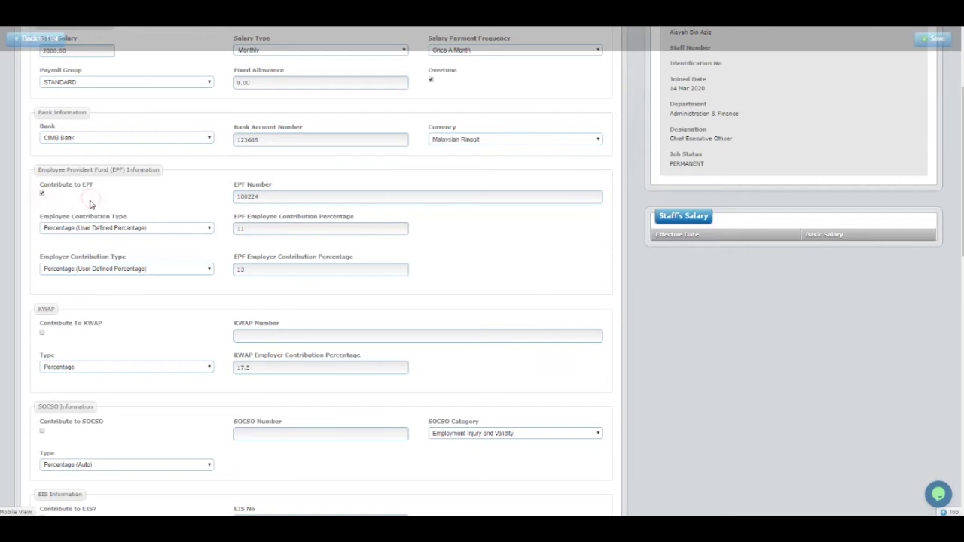
# Set both the employee and employer EPF contribution types to Percentage (Auto).
pyautogui.click(75, 227)
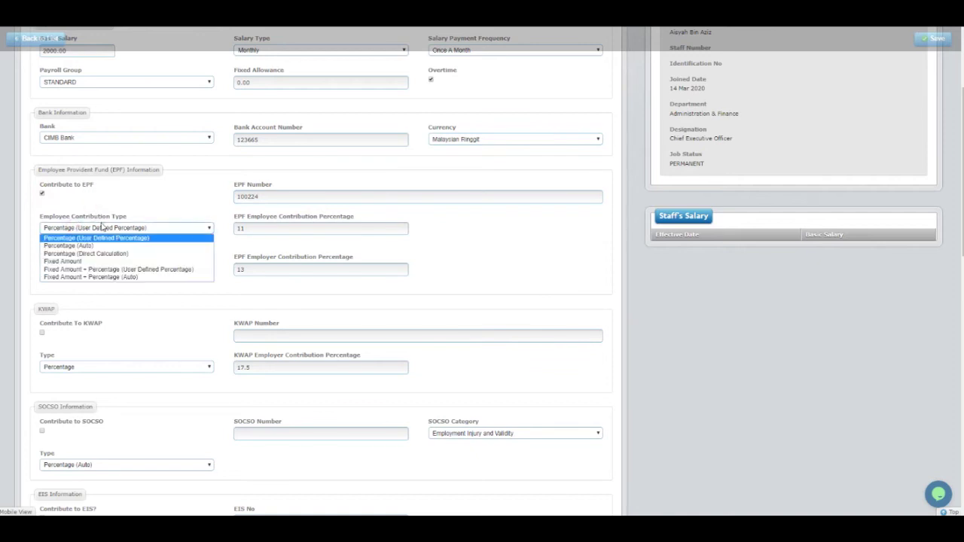
pyautogui.press('Down')
pyautogui.press('Down')
pyautogui.click(108, 238)
pyautogui.doubleClick(270, 227)
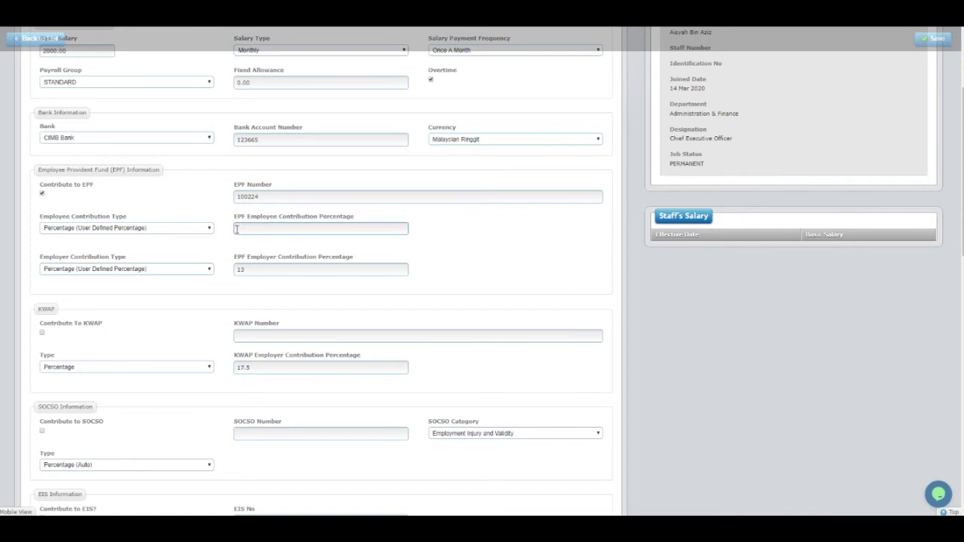
pyautogui.click(192, 231)
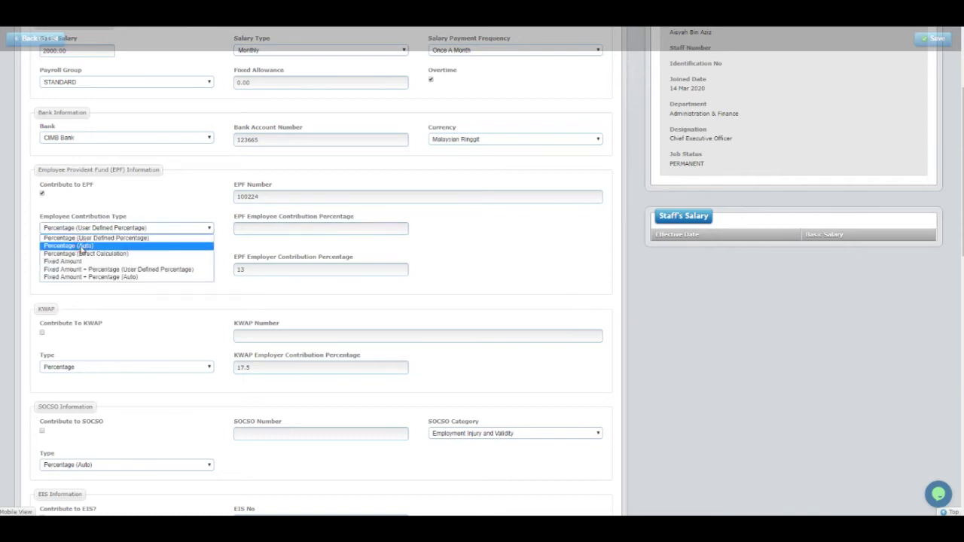
pyautogui.click(81, 247)
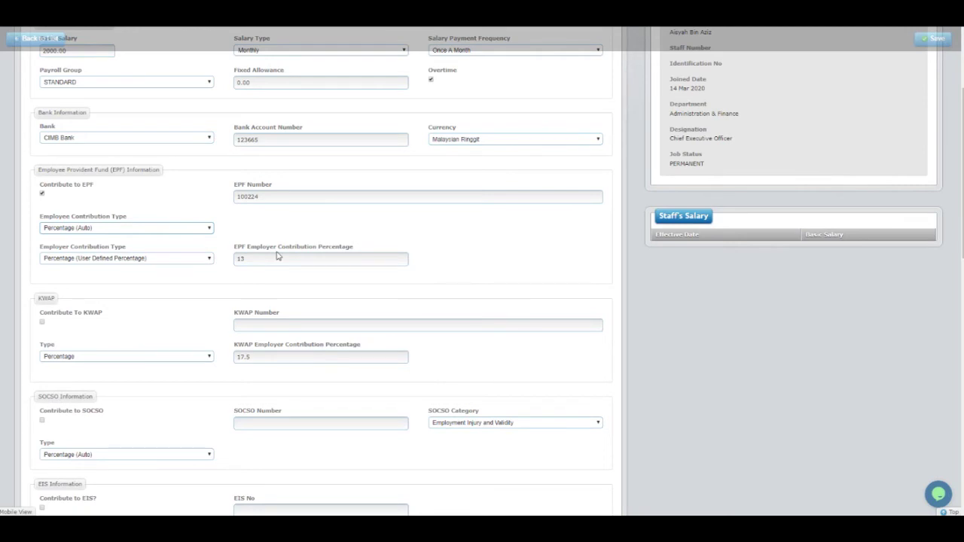
pyautogui.click(179, 228)
pyautogui.click(280, 223)
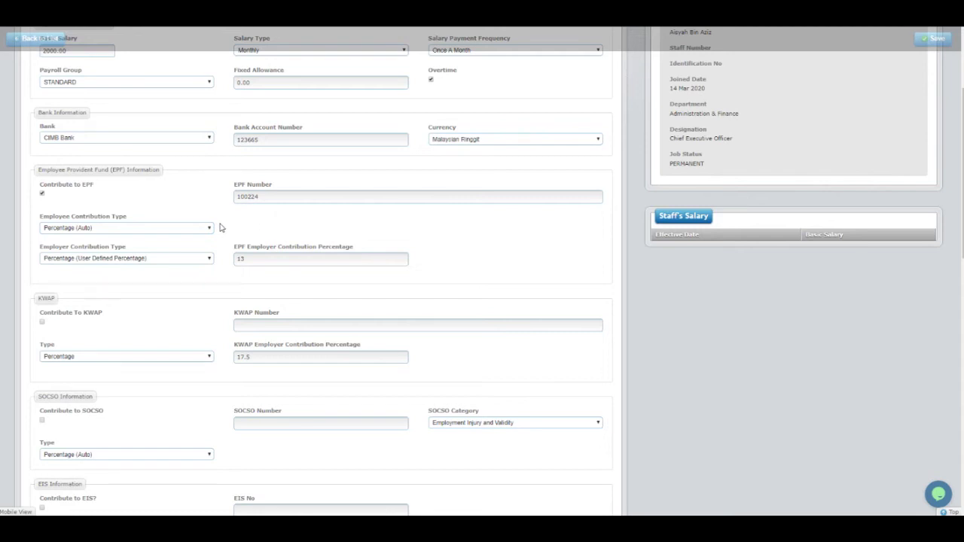
pyautogui.click(187, 228)
pyautogui.click(275, 231)
pyautogui.click(162, 258)
pyautogui.click(138, 277)
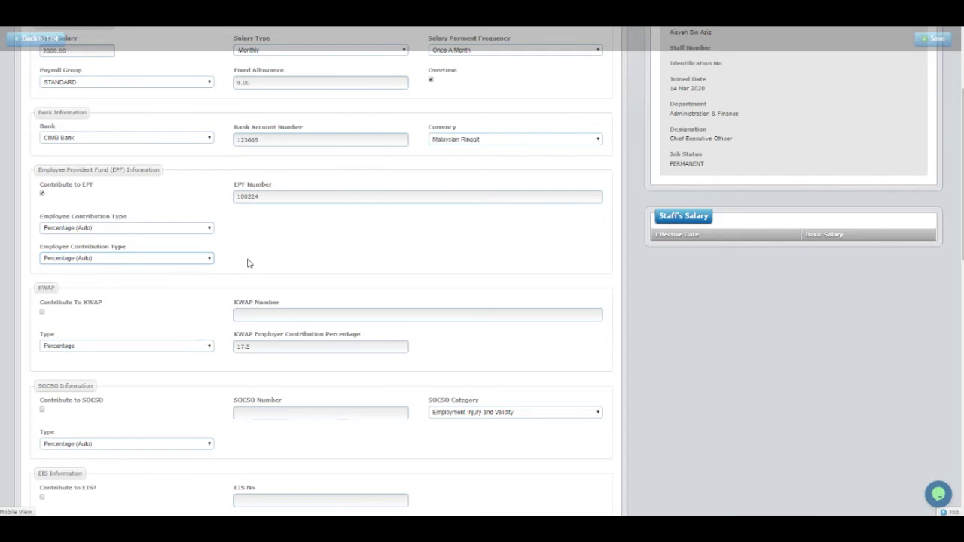
# Try a Fixed Amount of 200 plus user-defined percentage for employee EPF, then revert to Percentage (Auto).
pyautogui.click(151, 230)
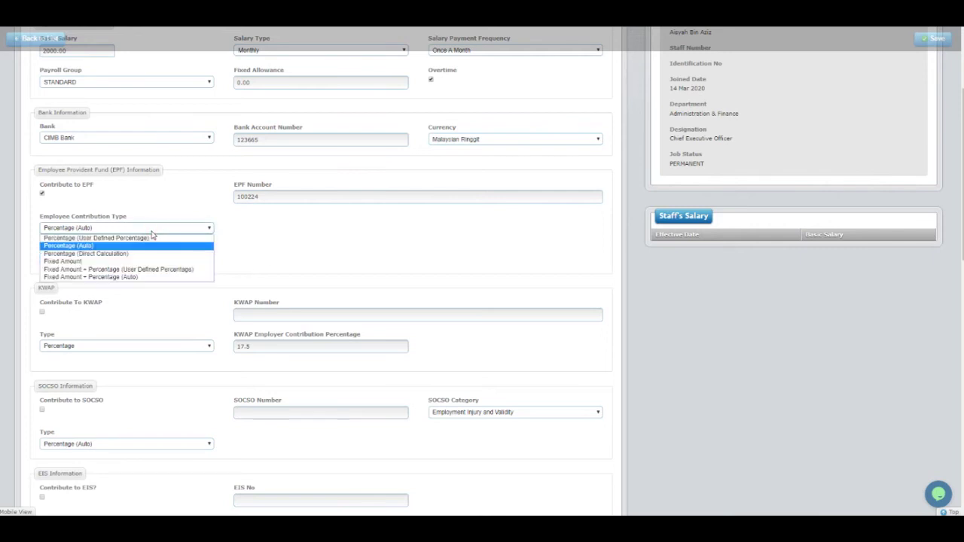
pyautogui.click(339, 244)
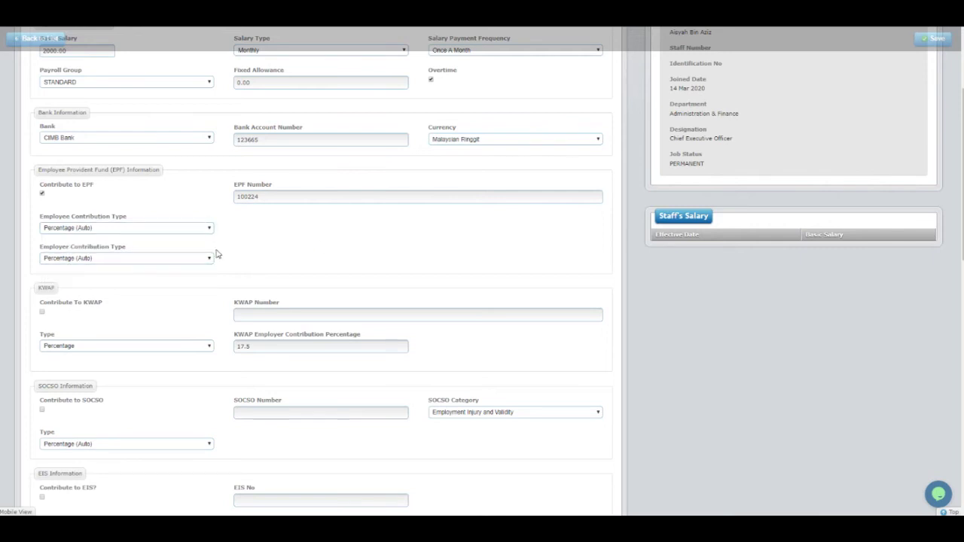
pyautogui.click(151, 232)
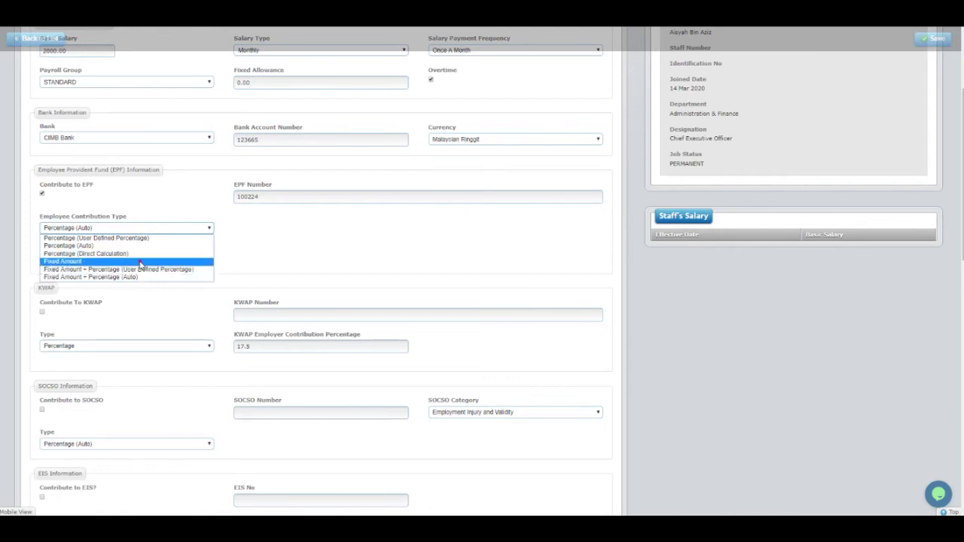
pyautogui.click(140, 263)
pyautogui.moveTo(268, 227); pyautogui.dragTo(216, 231)
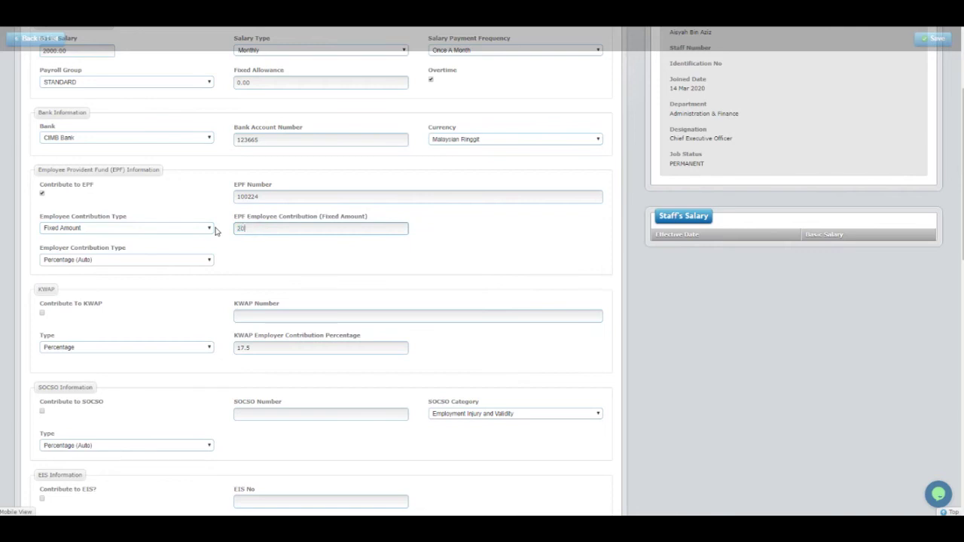
pyautogui.write('200')
pyautogui.click(210, 227)
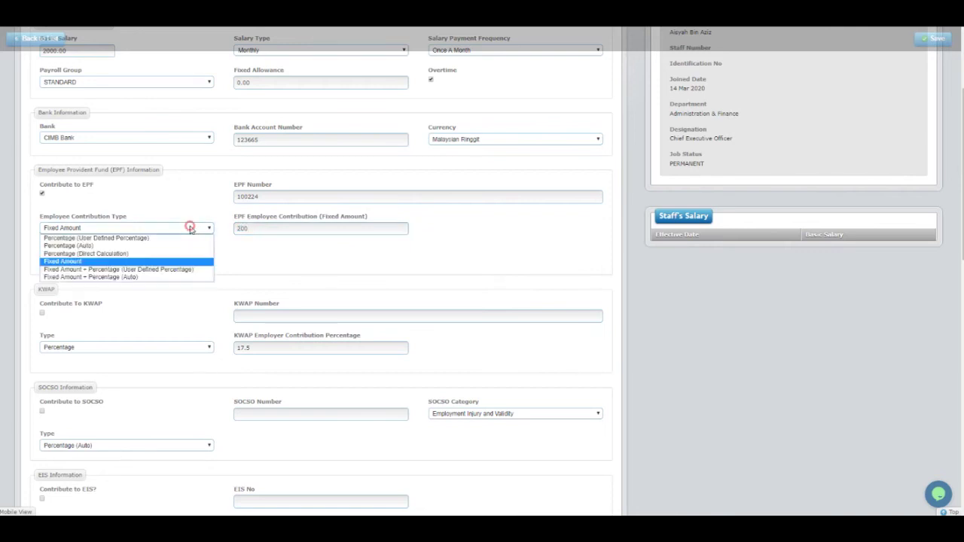
pyautogui.click(151, 267)
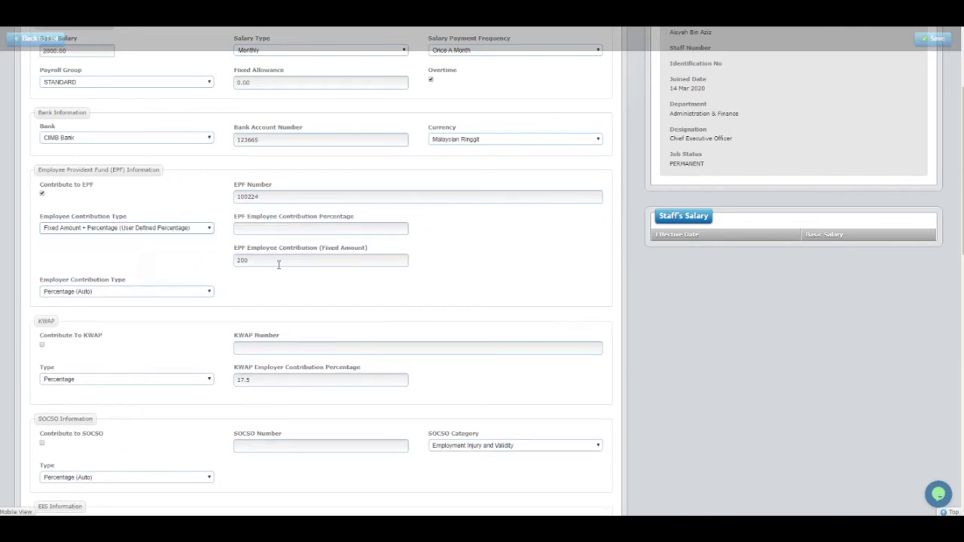
pyautogui.click(256, 230)
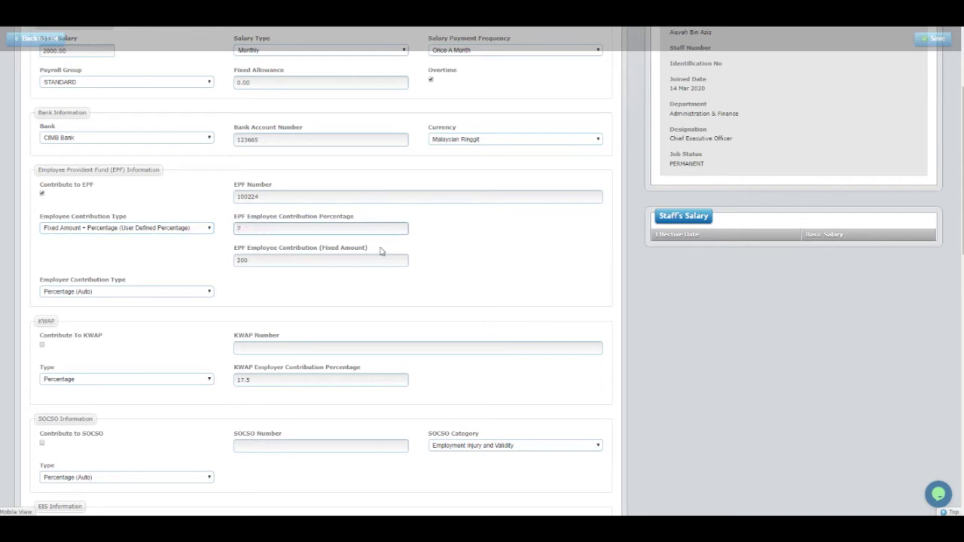
pyautogui.click(169, 229)
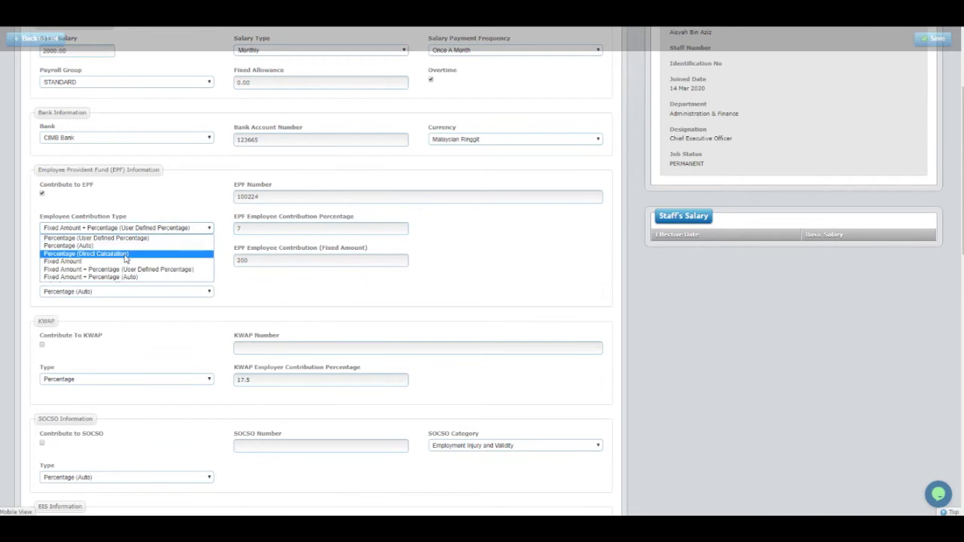
pyautogui.click(80, 247)
# Tick Contribute To KWAP and try the KWAP type options, leaving it on Percentage.
pyautogui.scroll(-3, 163, 279)
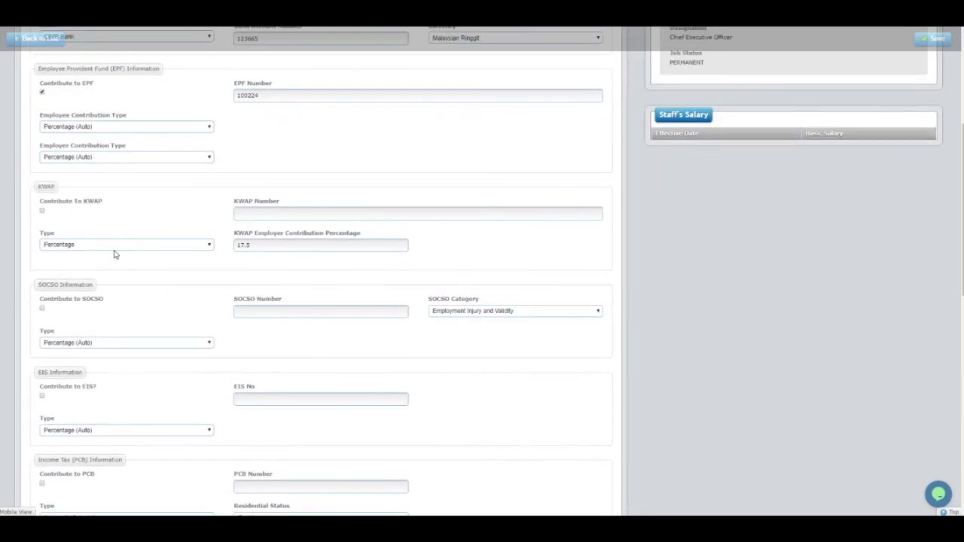
pyautogui.click(43, 214)
pyautogui.click(294, 214)
pyautogui.click(176, 244)
pyautogui.click(122, 254)
pyautogui.click(114, 247)
pyautogui.click(105, 253)
pyautogui.click(116, 247)
pyautogui.click(108, 263)
pyautogui.click(114, 244)
pyautogui.click(101, 255)
# Make KWAP a Fixed Amount of 200, then untick Contribute To KWAP.
pyautogui.moveTo(252, 250); pyautogui.dragTo(226, 251)
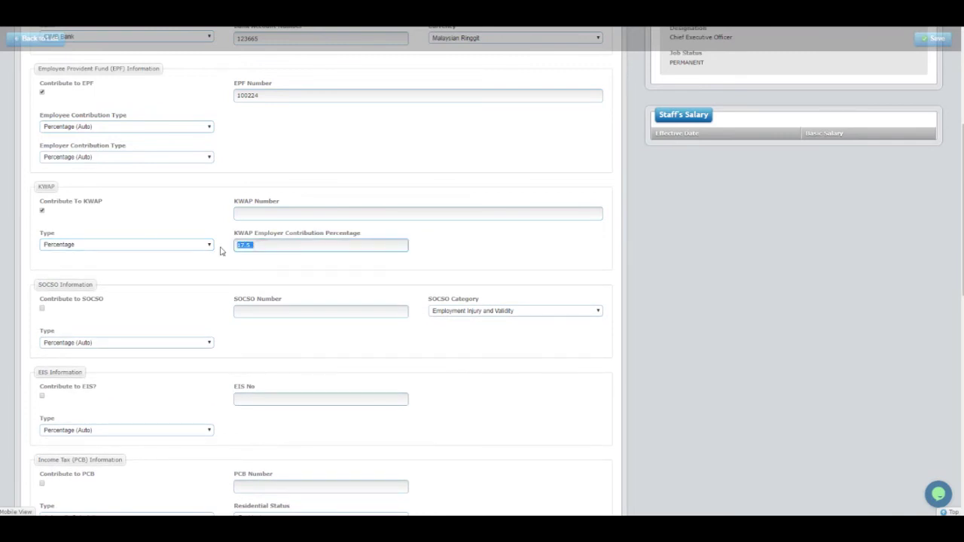
pyautogui.click(224, 253)
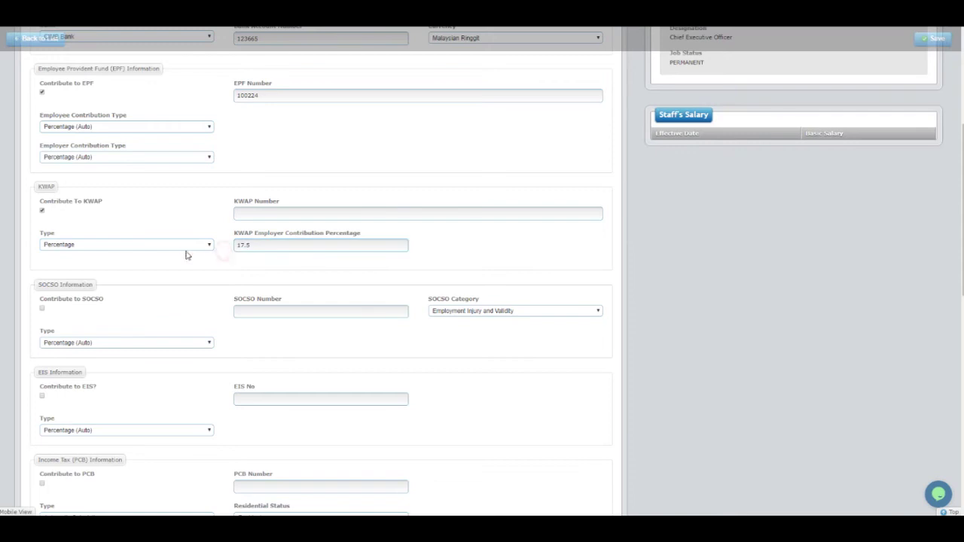
pyautogui.click(186, 246)
pyautogui.click(151, 263)
pyautogui.moveTo(267, 250); pyautogui.dragTo(224, 252)
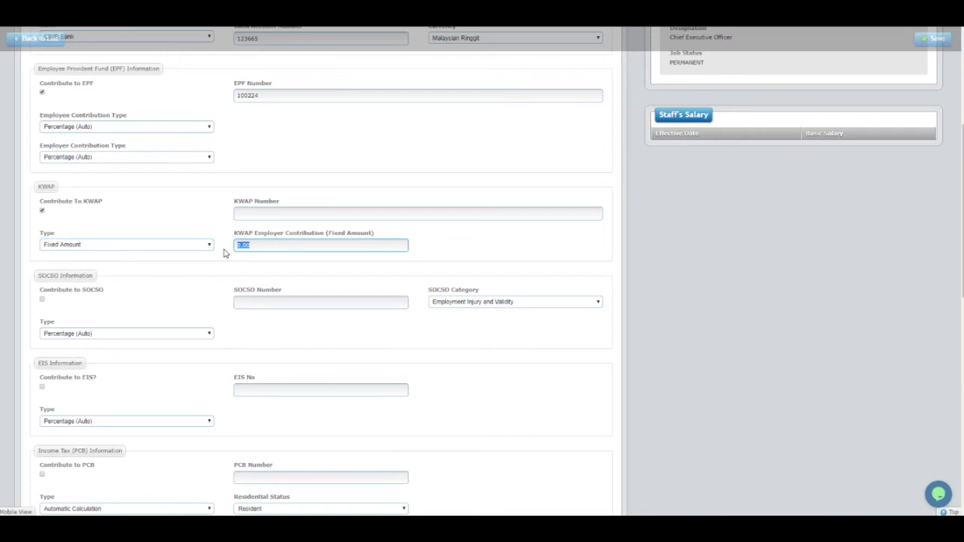
pyautogui.write('2')
pyautogui.click(183, 202)
# Turn on SOCSO with the staff member's SOCSO number and Employment Injury and Validity category.
pyautogui.scroll(-2, 23, 287)
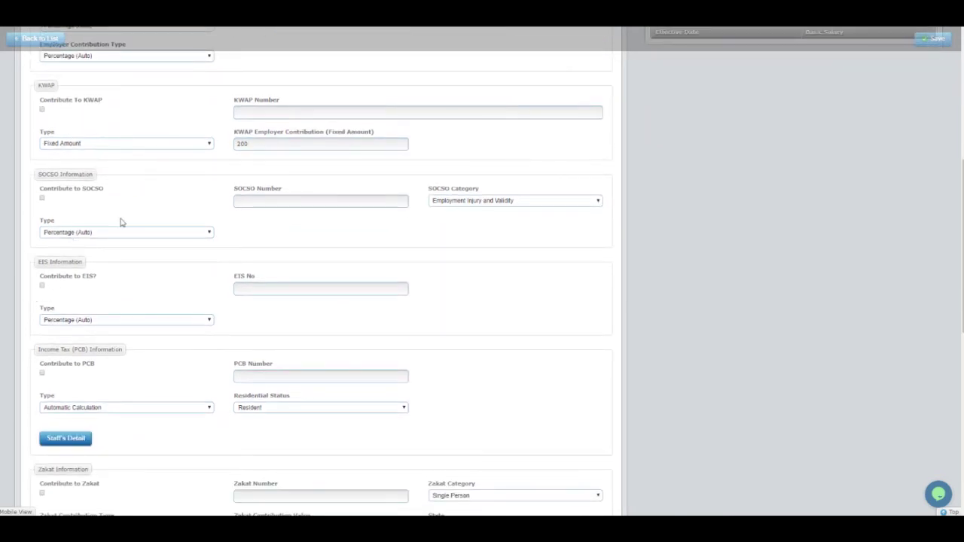
pyautogui.click(42, 200)
pyautogui.click(290, 201)
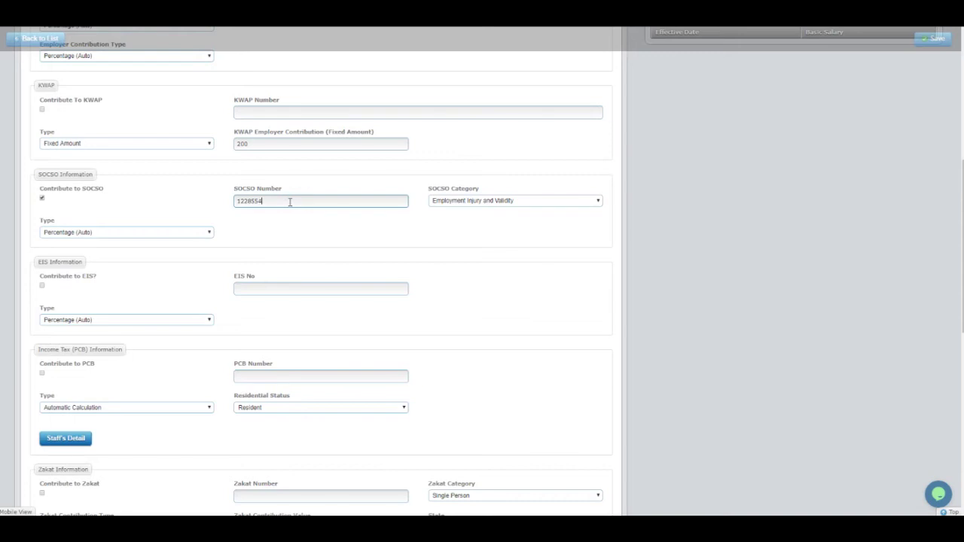
pyautogui.click(463, 201)
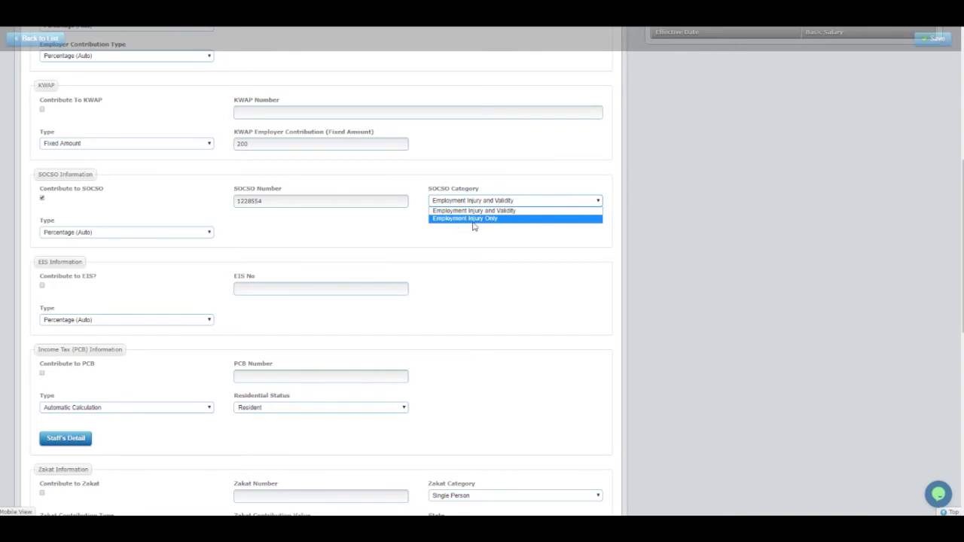
pyautogui.click(484, 244)
pyautogui.click(491, 200)
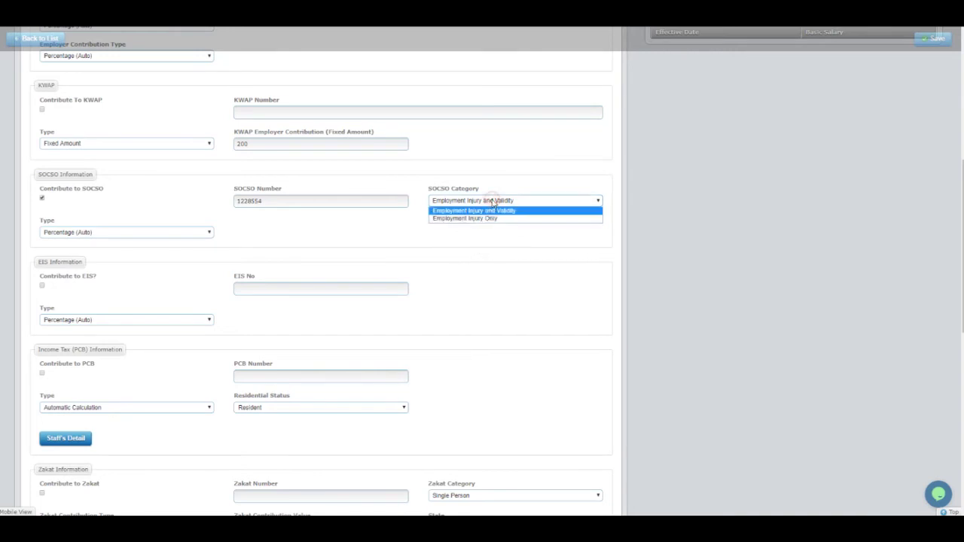
pyautogui.click(490, 215)
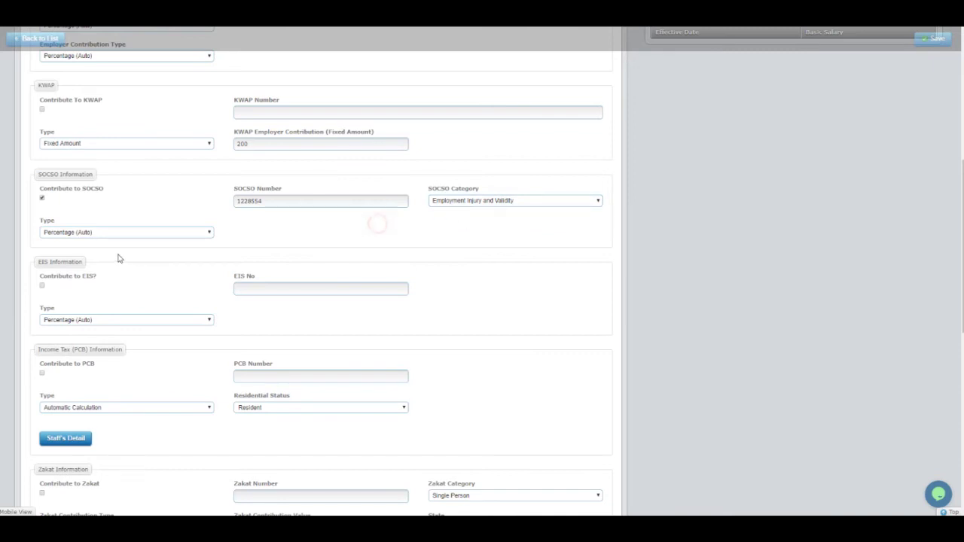
# Try Fixed Amount for SOCSO, return to Percentage (Auto), and tick Contribute to EIS.
pyautogui.click(119, 232)
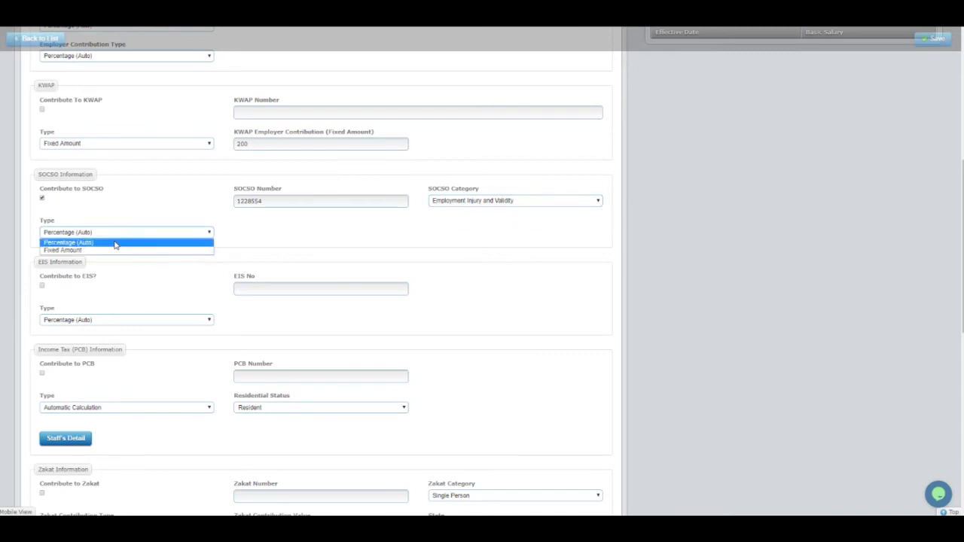
pyautogui.click(100, 251)
pyautogui.click(120, 233)
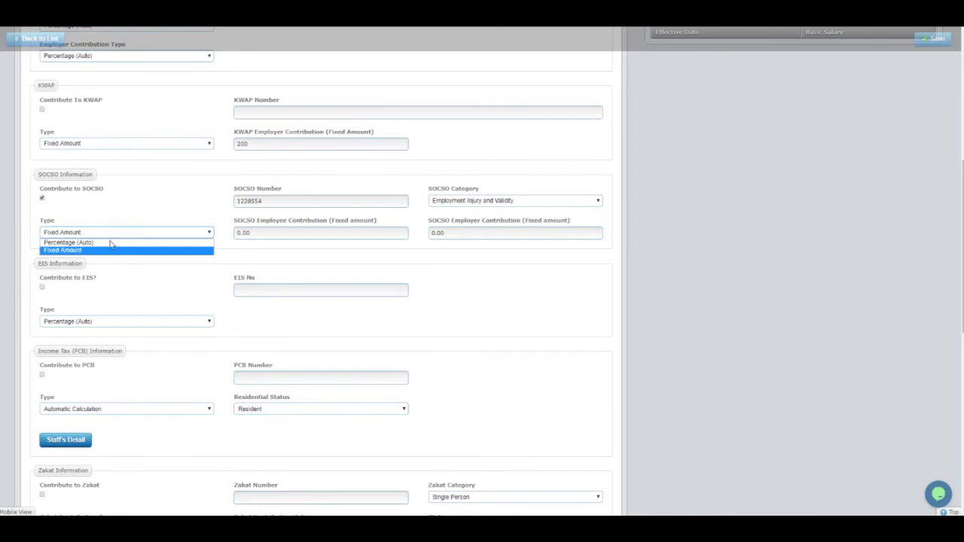
pyautogui.click(107, 243)
pyautogui.click(149, 234)
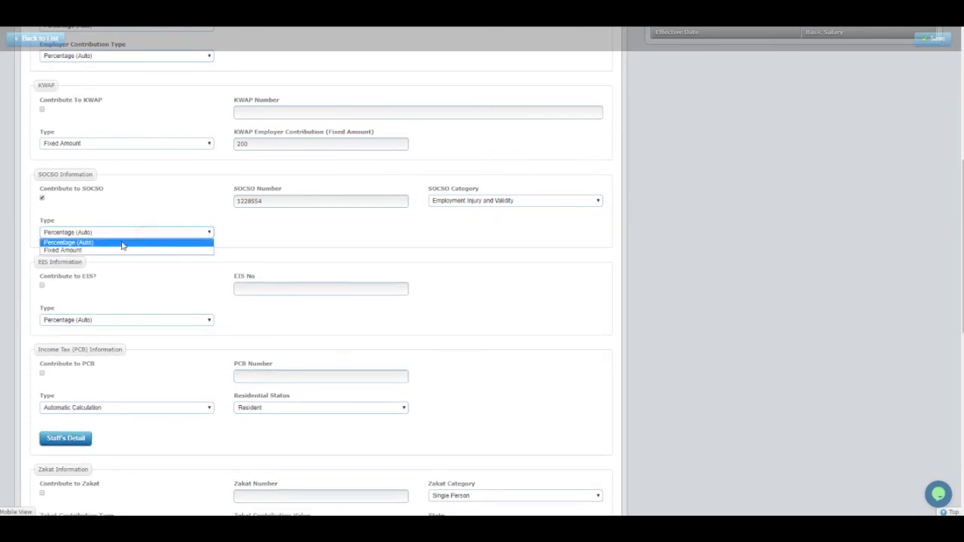
pyautogui.click(109, 244)
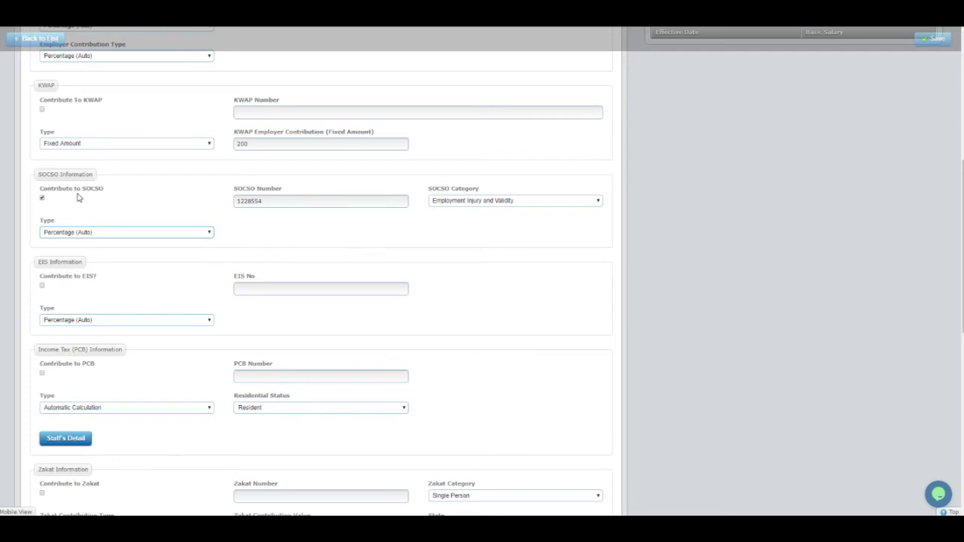
pyautogui.click(84, 232)
pyautogui.click(84, 251)
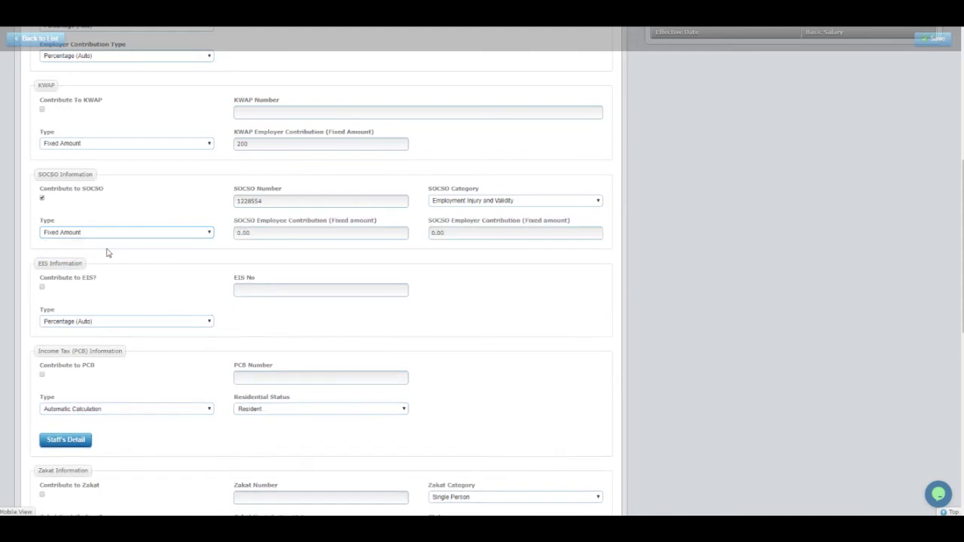
pyautogui.moveTo(264, 233); pyautogui.dragTo(235, 256)
pyautogui.click(235, 256)
pyautogui.click(157, 237)
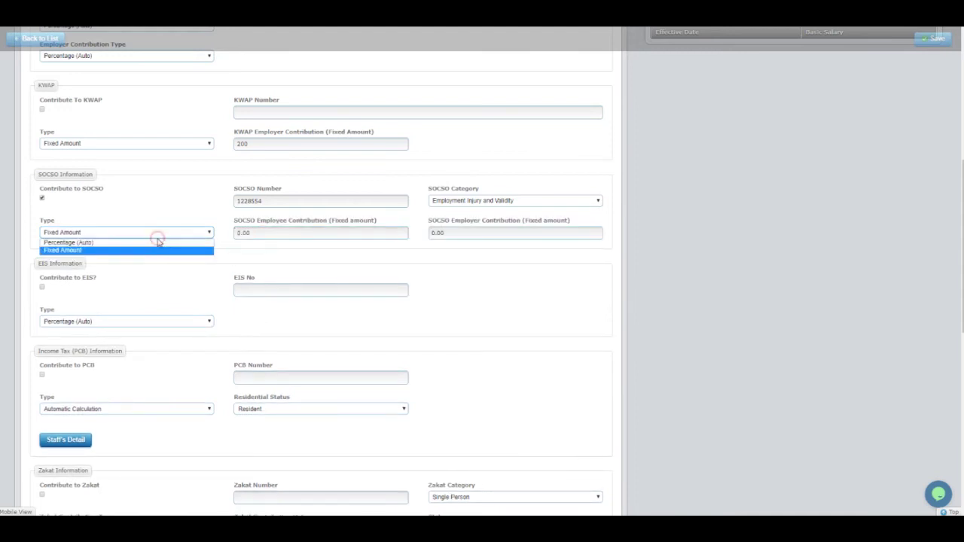
pyautogui.click(85, 244)
pyautogui.click(132, 277)
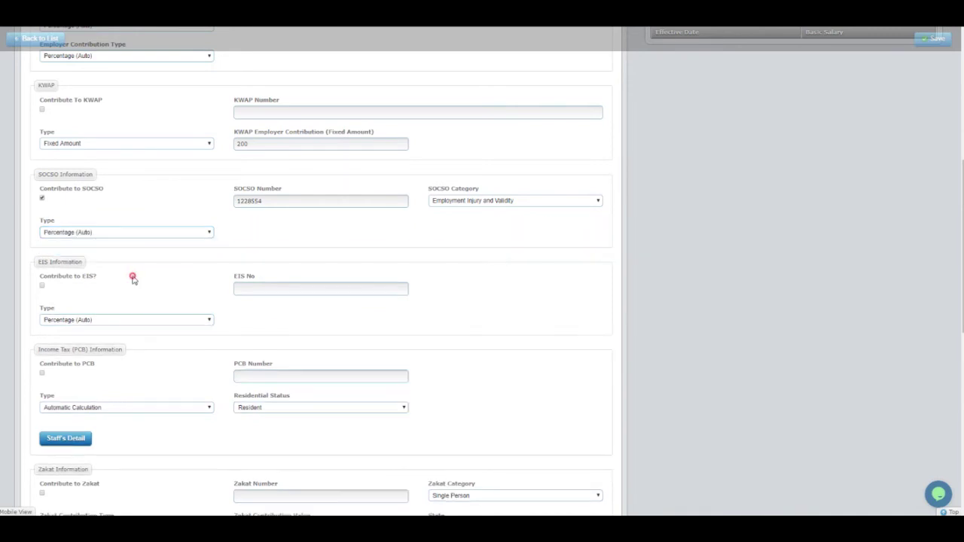
# Re-tick EIS, enter the staff member's EIS number, and keep EIS type on Percentage (Auto).
pyautogui.click(43, 287)
pyautogui.click(43, 286)
pyautogui.click(303, 285)
pyautogui.click(127, 320)
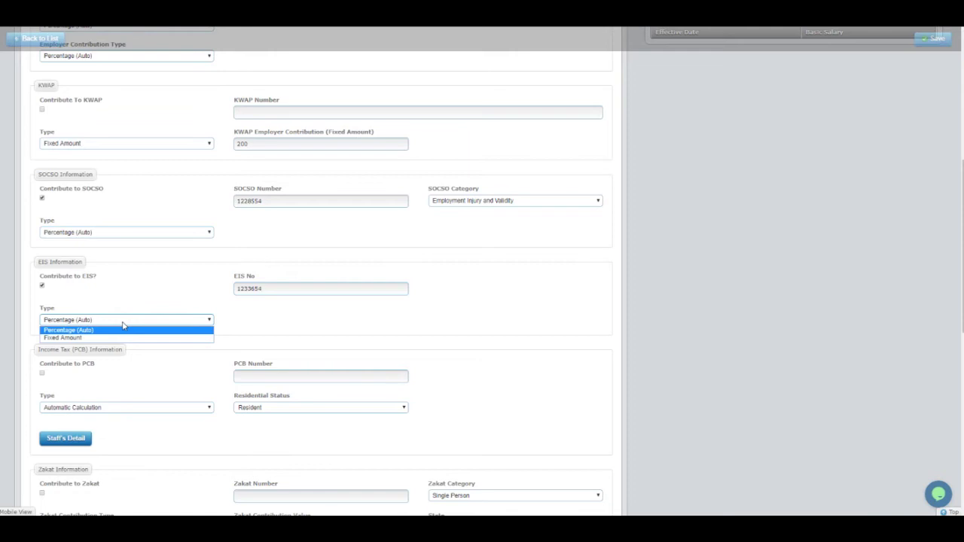
pyautogui.click(86, 336)
pyautogui.click(112, 320)
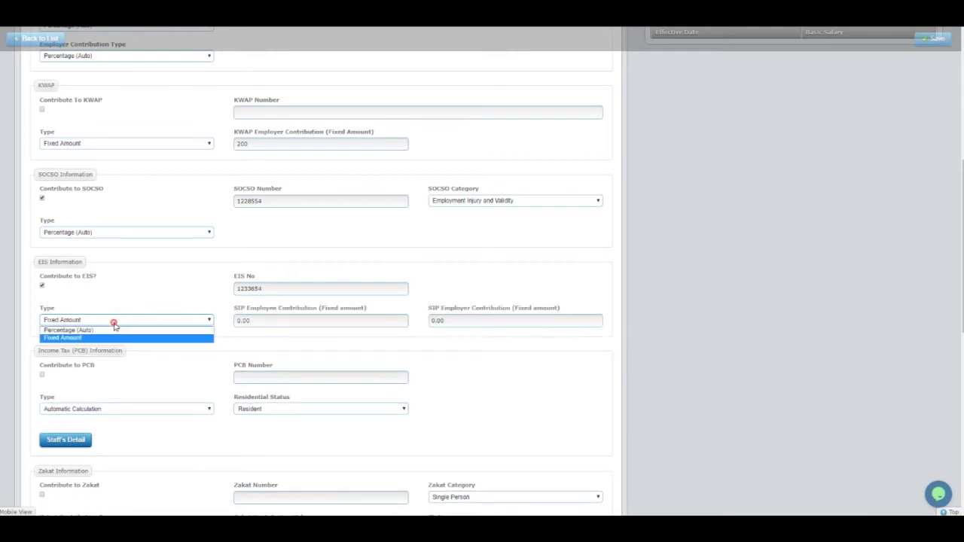
pyautogui.click(110, 330)
pyautogui.scroll(-2, 113, 343)
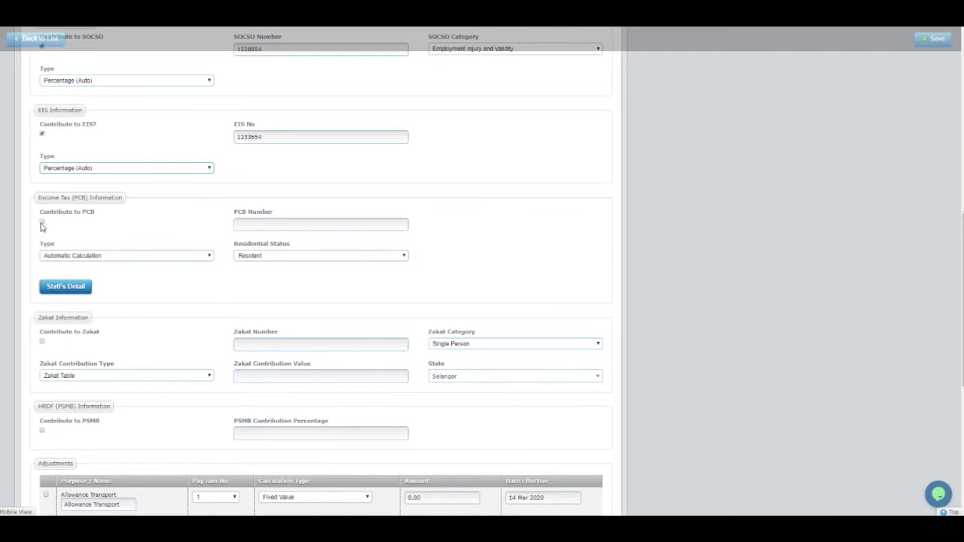
# Turn on PCB contribution with the staff member's PCB number on Automatic Calculation.
pyautogui.click(42, 223)
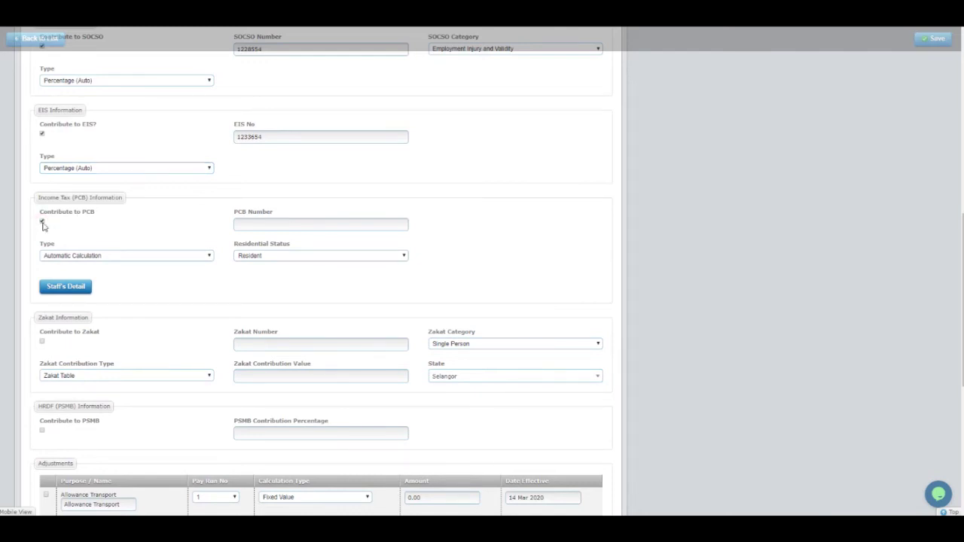
pyautogui.click(256, 222)
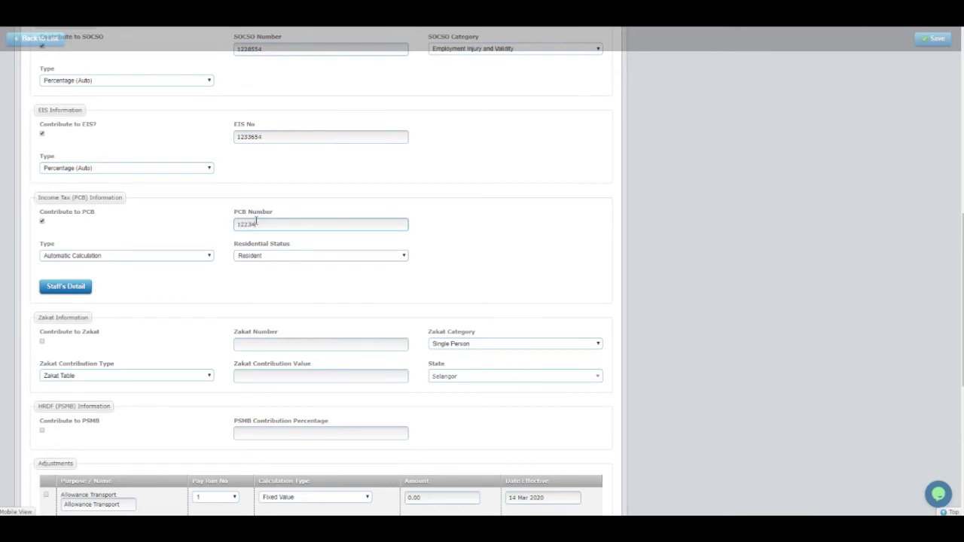
pyautogui.click(124, 256)
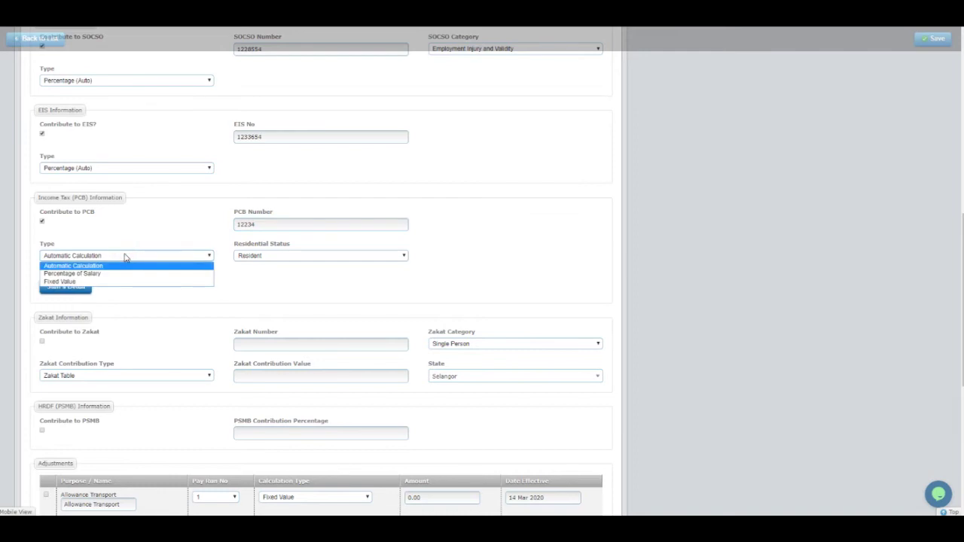
pyautogui.click(88, 267)
# Cycle the PCB type through Percentage of Salary and Fixed Value, ending on Automatic Calculation.
pyautogui.click(97, 256)
pyautogui.click(88, 275)
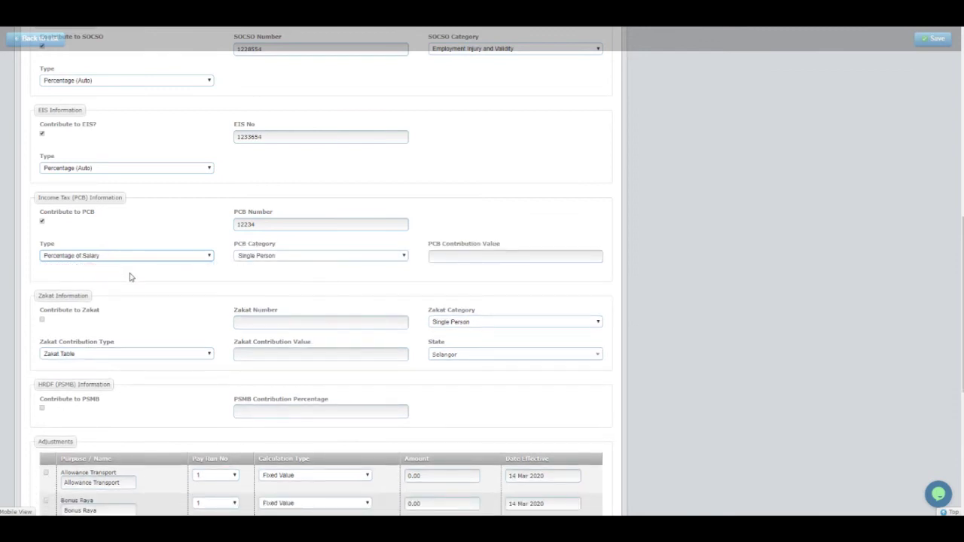
pyautogui.click(134, 255)
pyautogui.click(102, 281)
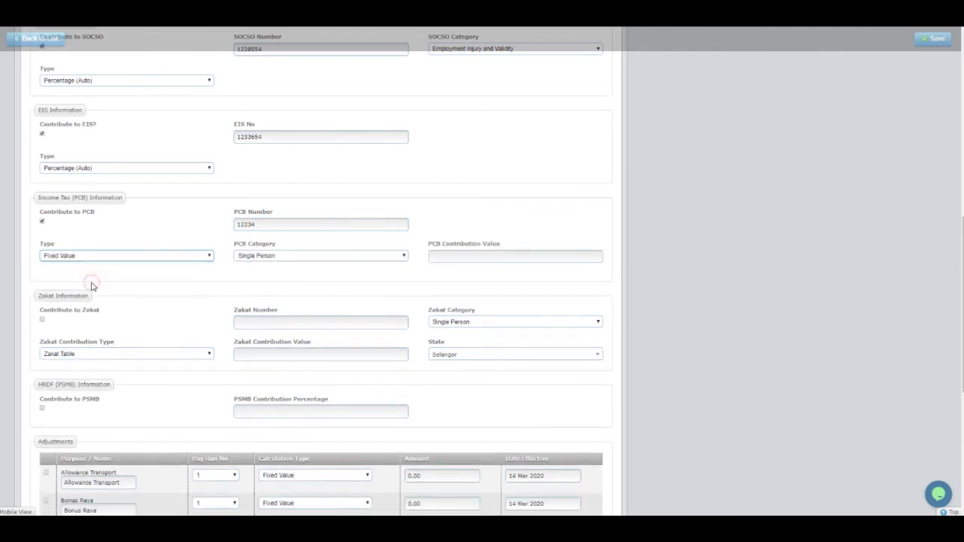
pyautogui.click(128, 259)
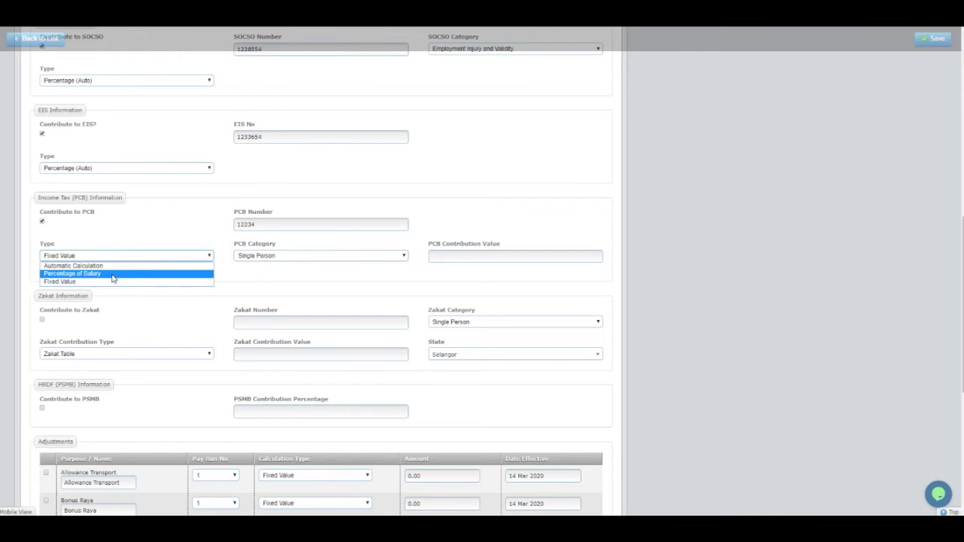
pyautogui.click(111, 281)
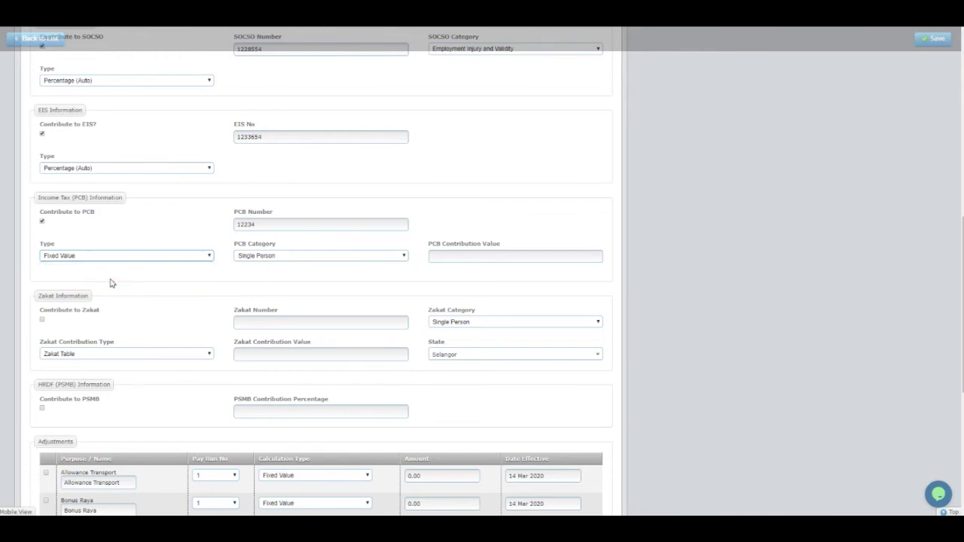
pyautogui.click(117, 256)
pyautogui.click(113, 275)
pyautogui.click(204, 257)
pyautogui.click(151, 276)
pyautogui.click(177, 261)
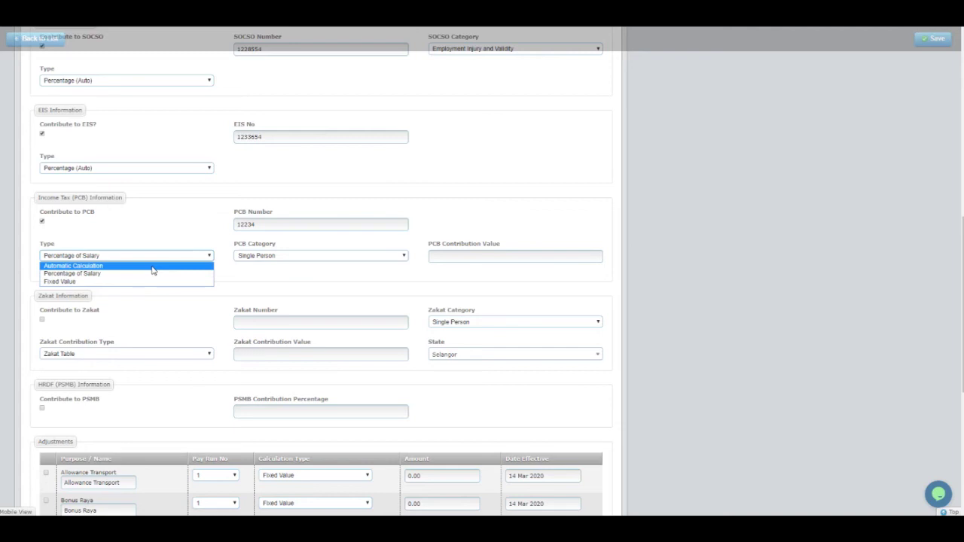
pyautogui.click(153, 268)
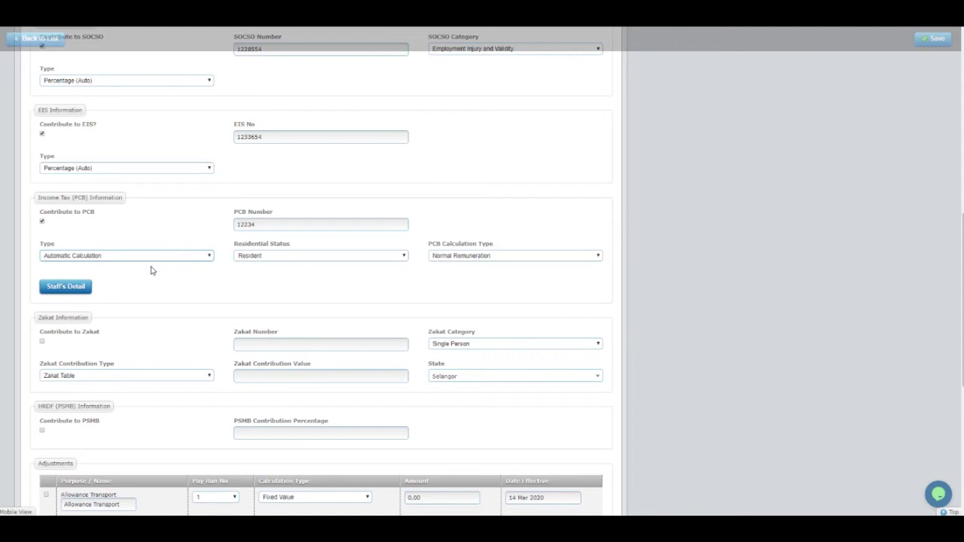
# Check the staff member's detail summary and keep Residential Status as Resident.
pyautogui.click(75, 294)
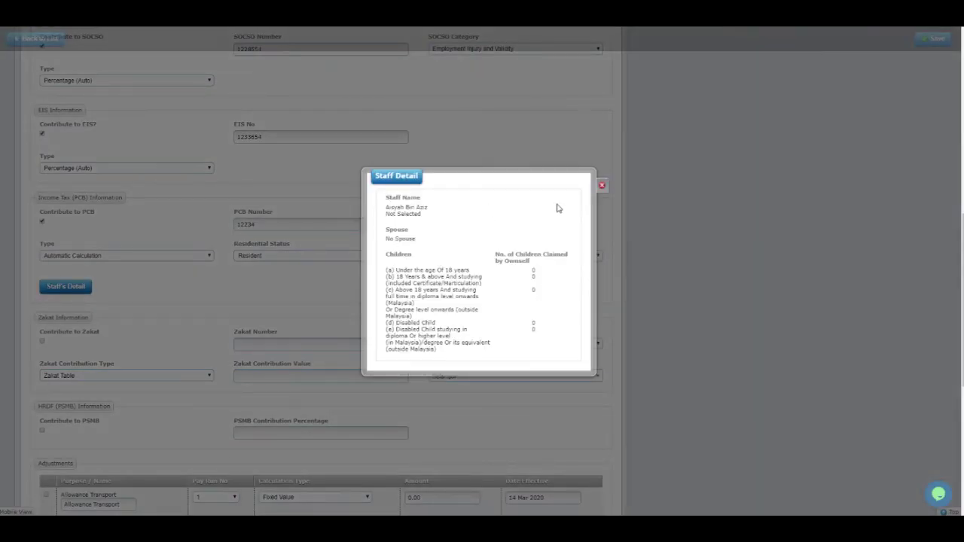
pyautogui.click(603, 186)
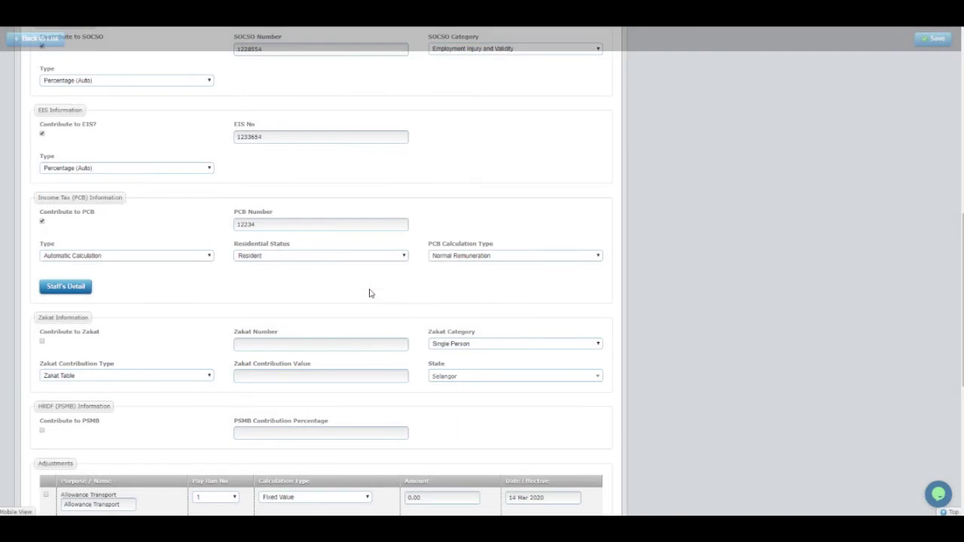
pyautogui.click(281, 257)
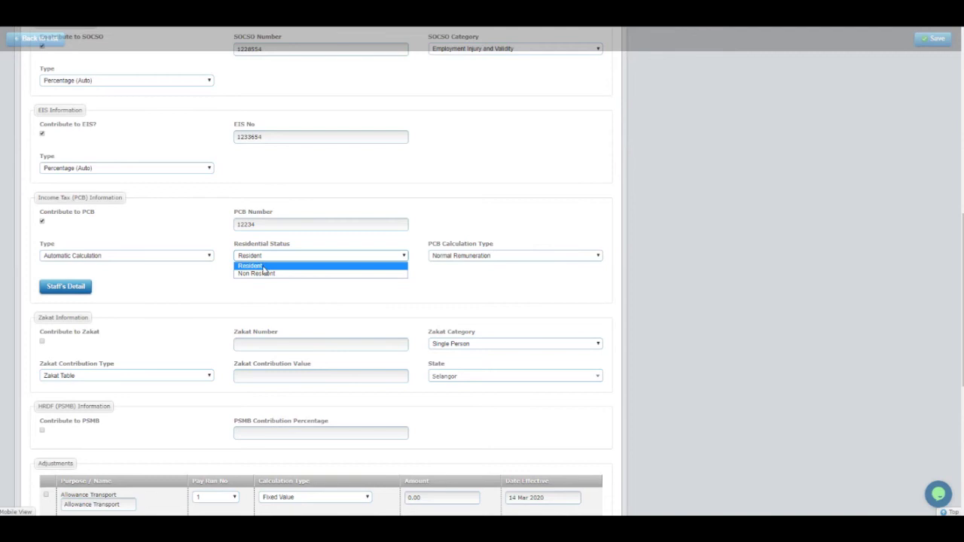
pyautogui.click(267, 265)
# Set the PCB calculation type to Knowledge Worker At Specified Region.
pyautogui.click(461, 258)
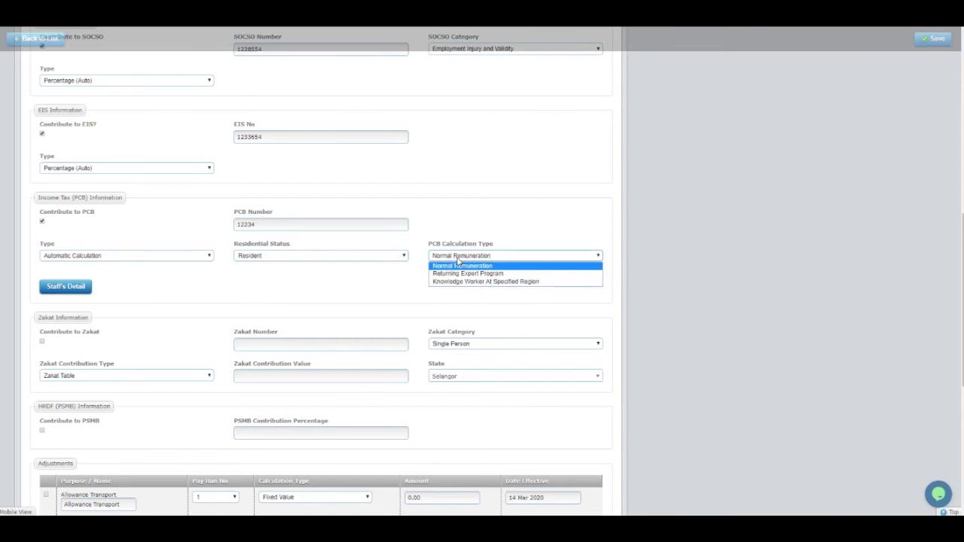
pyautogui.click(450, 267)
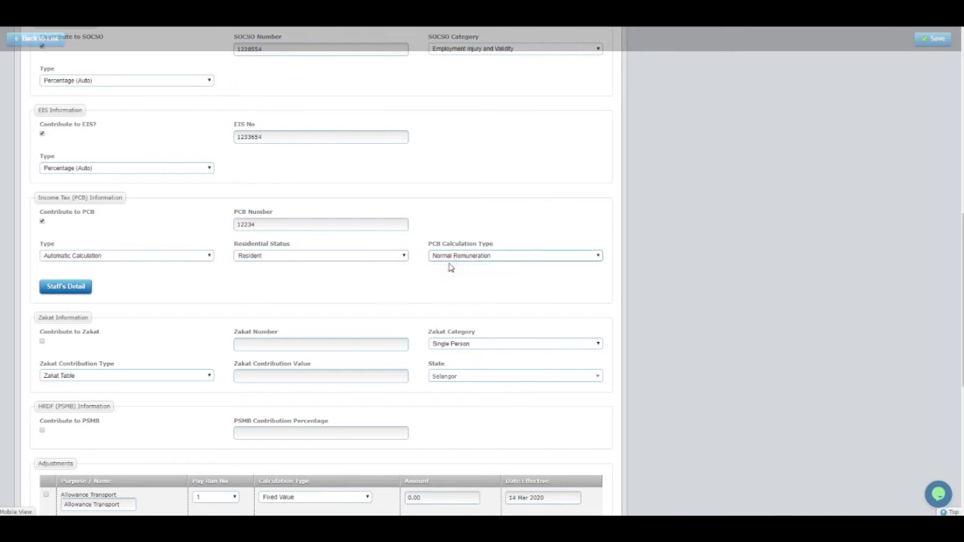
pyautogui.click(455, 255)
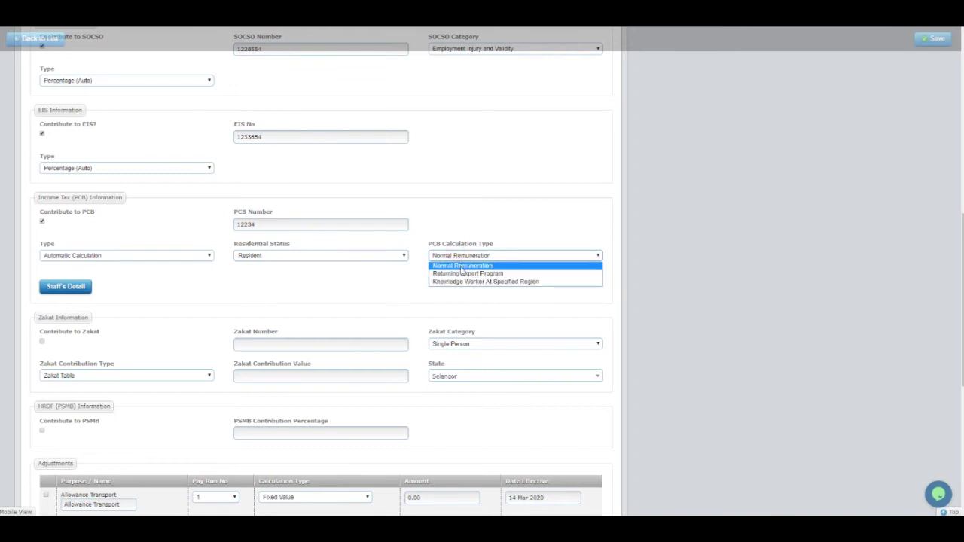
pyautogui.click(464, 274)
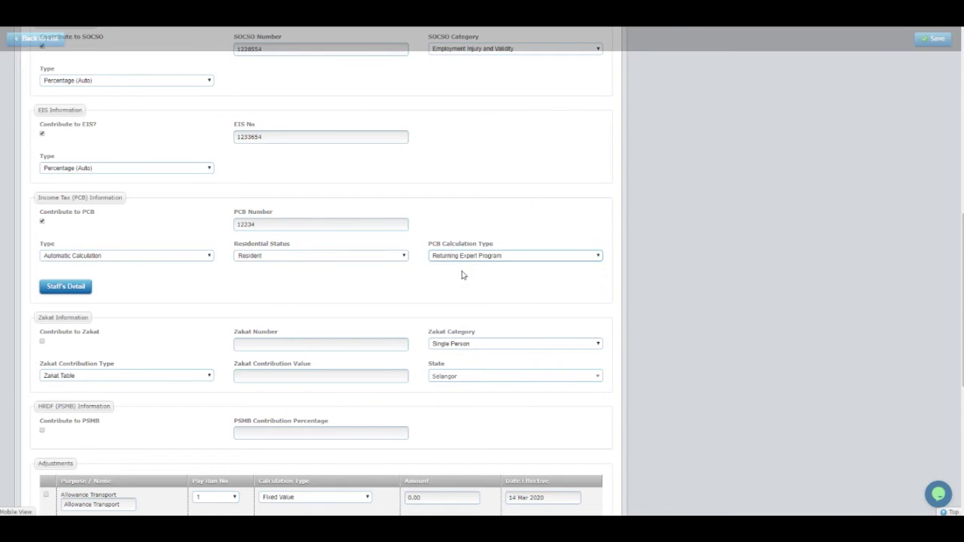
pyautogui.click(467, 257)
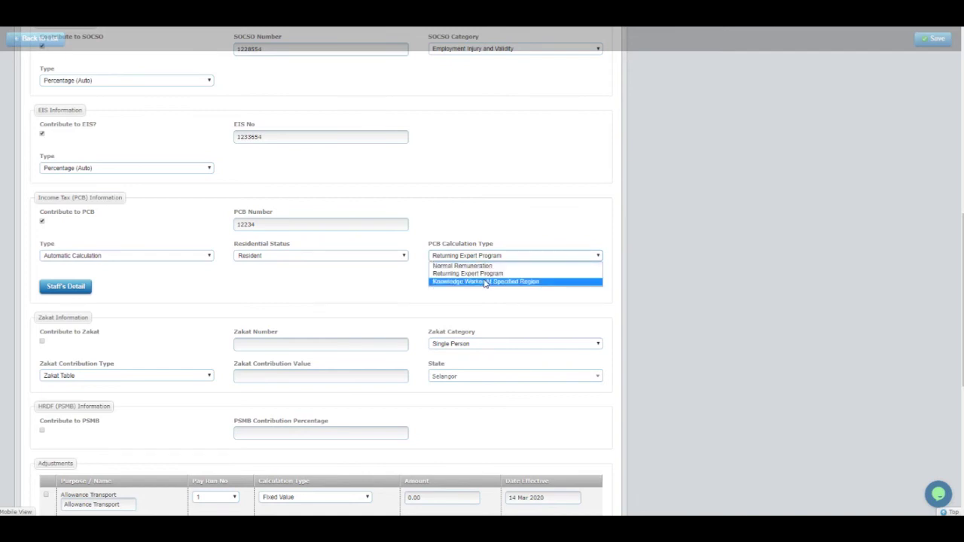
pyautogui.click(485, 282)
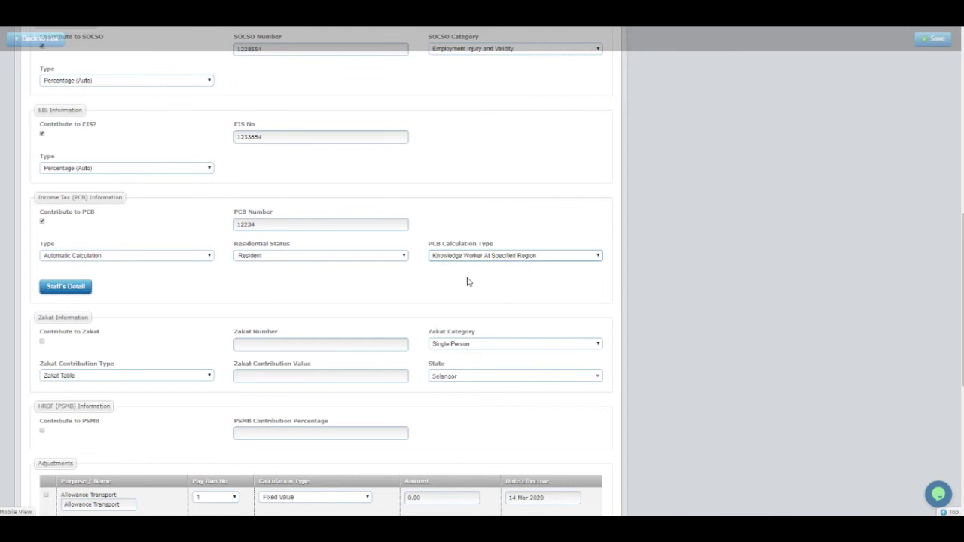
pyautogui.click(480, 255)
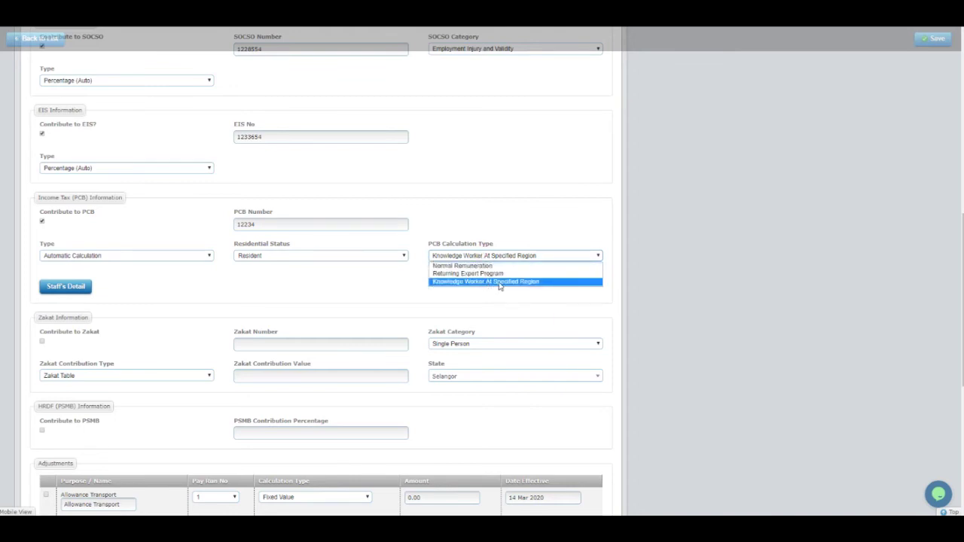
pyautogui.click(401, 304)
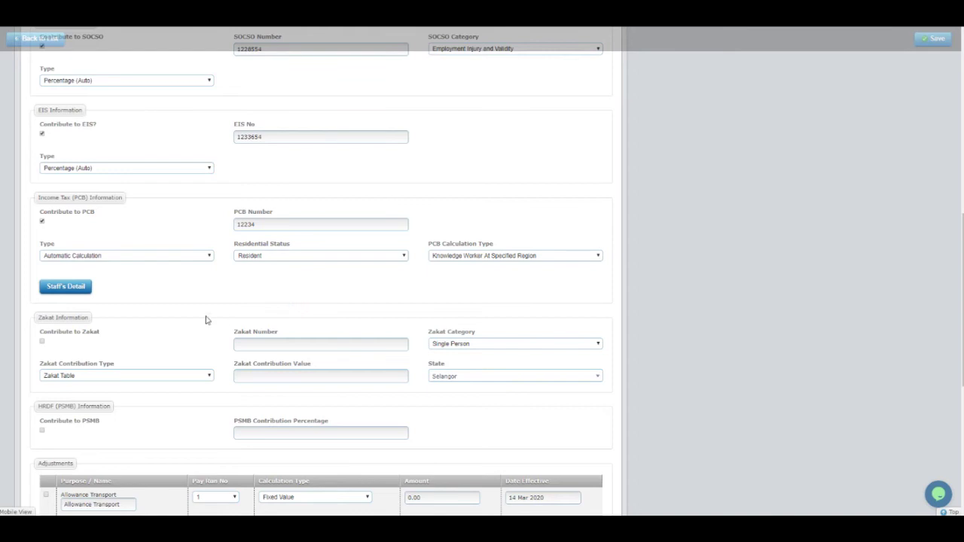
# Turn off PCB and turn on Zakat with the suggested zakat number and Single Person category.
pyautogui.scroll(-3, 132, 331)
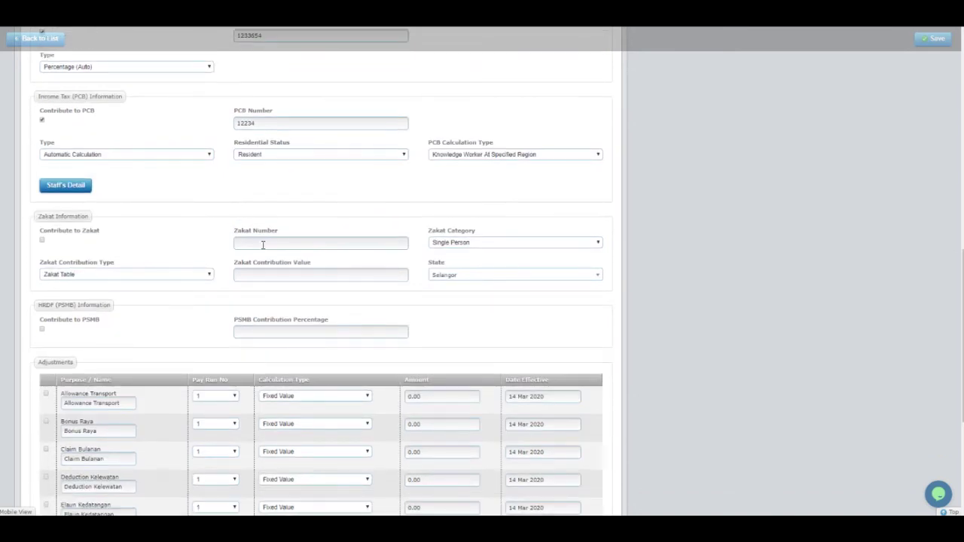
pyautogui.click(42, 119)
pyautogui.click(44, 241)
pyautogui.click(274, 246)
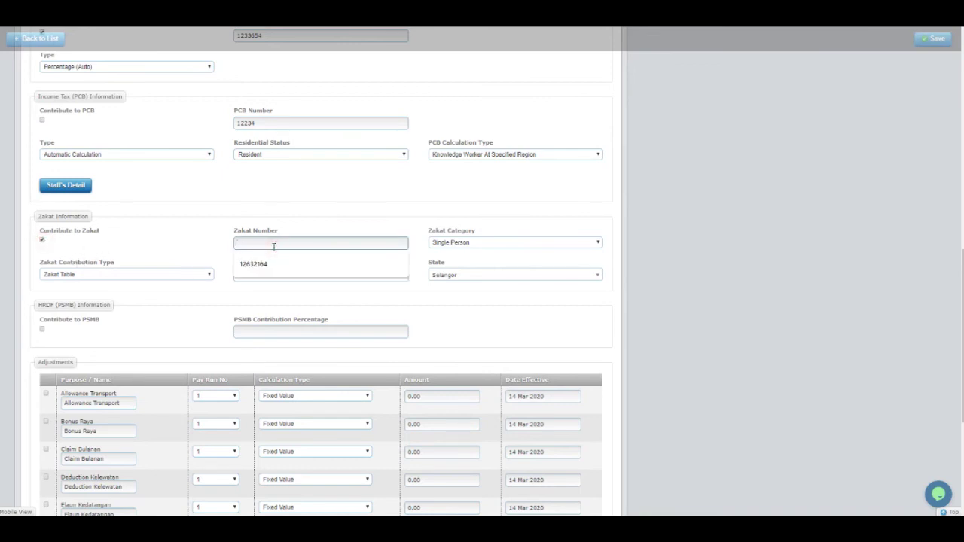
pyautogui.click(290, 278)
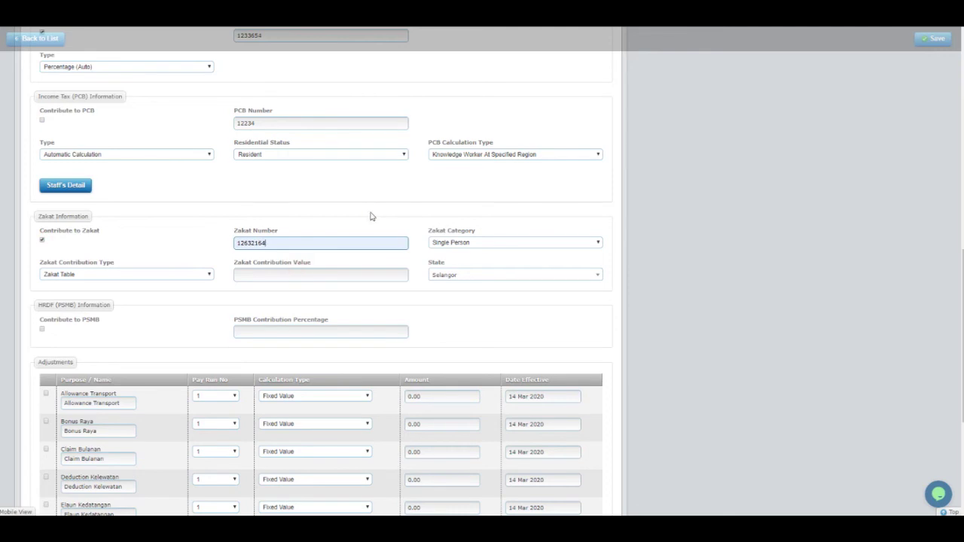
pyautogui.click(463, 244)
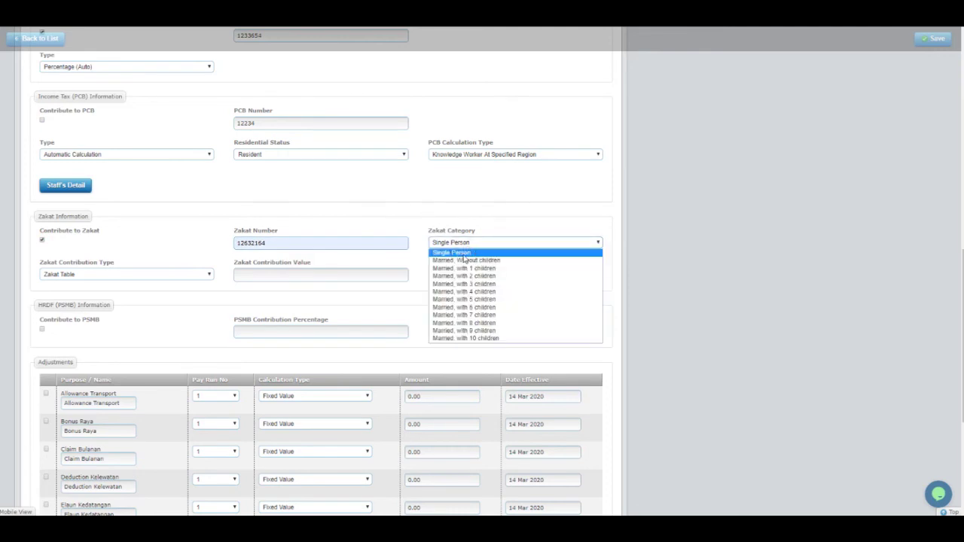
pyautogui.click(470, 232)
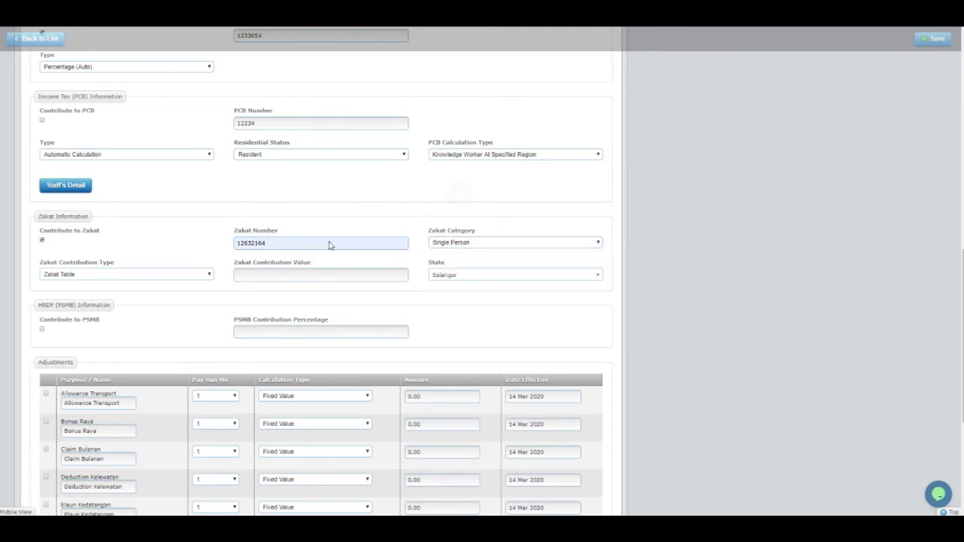
# Try Convert all tax to zakat as the zakat type, revert to Zakat Table, and browse the states.
pyautogui.click(106, 279)
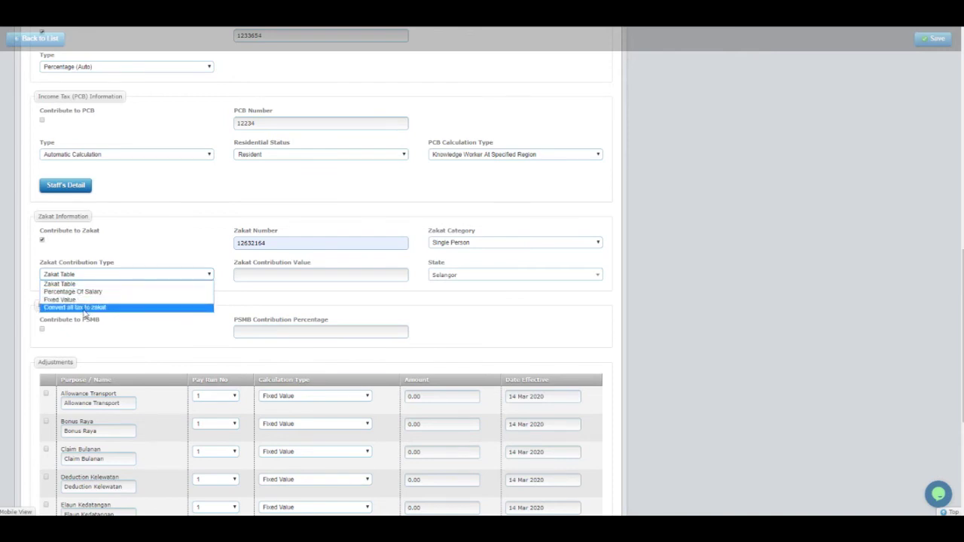
pyautogui.click(82, 309)
pyautogui.scroll(1, 105, 283)
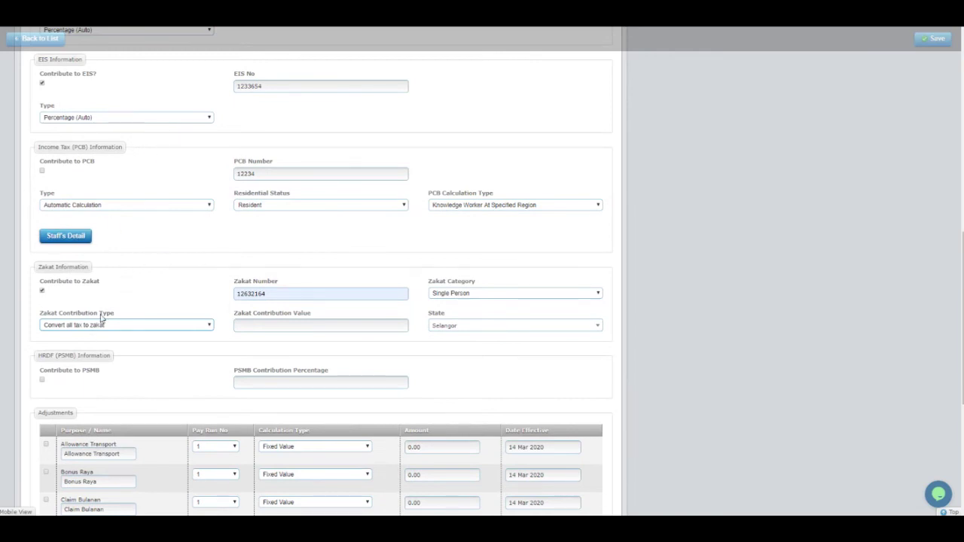
pyautogui.click(109, 325)
pyautogui.click(92, 335)
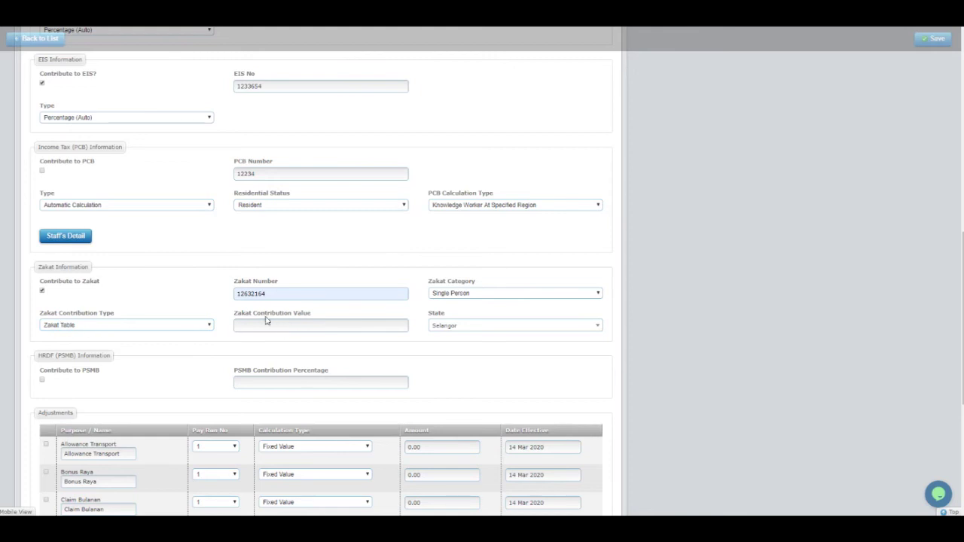
pyautogui.click(456, 333)
pyautogui.click(280, 355)
# Set the zakat contribution type to Percentage Of Salary and untick Contribute to Zakat.
pyautogui.click(121, 330)
pyautogui.click(100, 343)
pyautogui.click(105, 327)
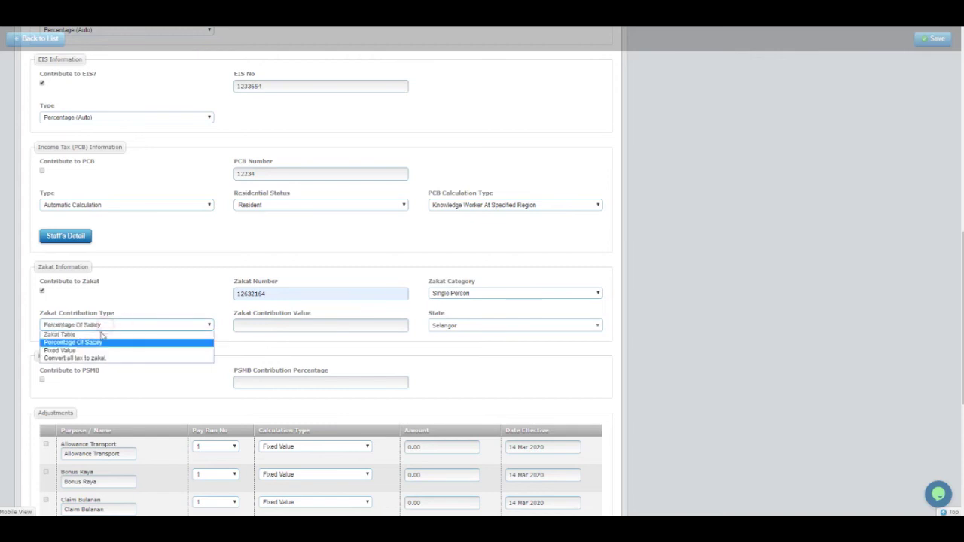
pyautogui.click(87, 351)
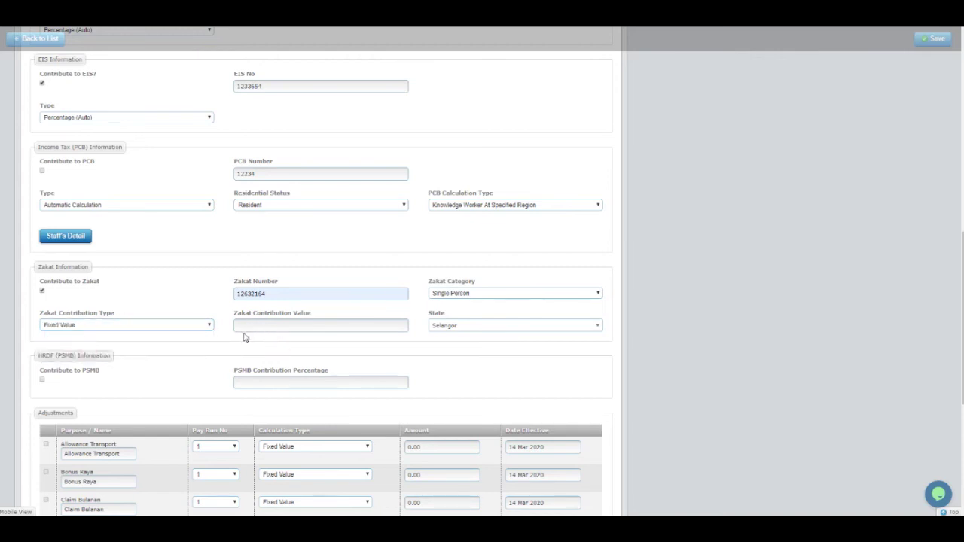
pyautogui.click(135, 328)
pyautogui.click(106, 343)
pyautogui.click(42, 293)
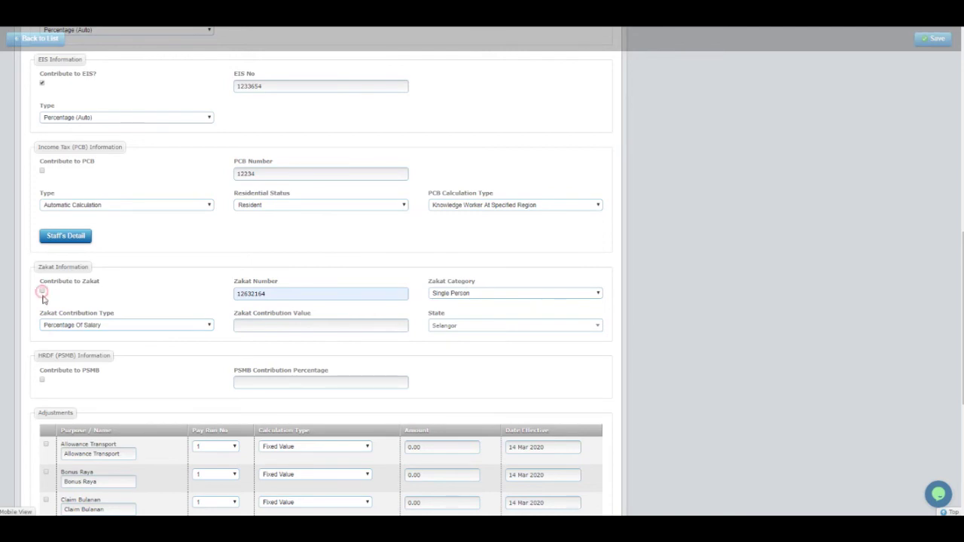
# Turn on PSMB contribution with a percentage of 2.
pyautogui.moveTo(39, 355); pyautogui.dragTo(118, 358)
pyautogui.click(82, 372)
pyautogui.click(245, 381)
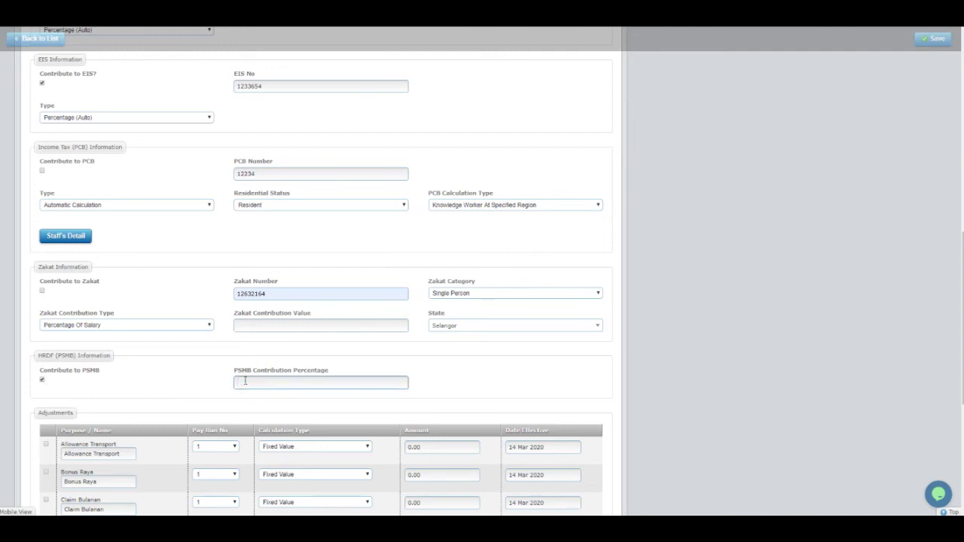
pyautogui.write('2')
pyautogui.click(44, 385)
pyautogui.click(45, 385)
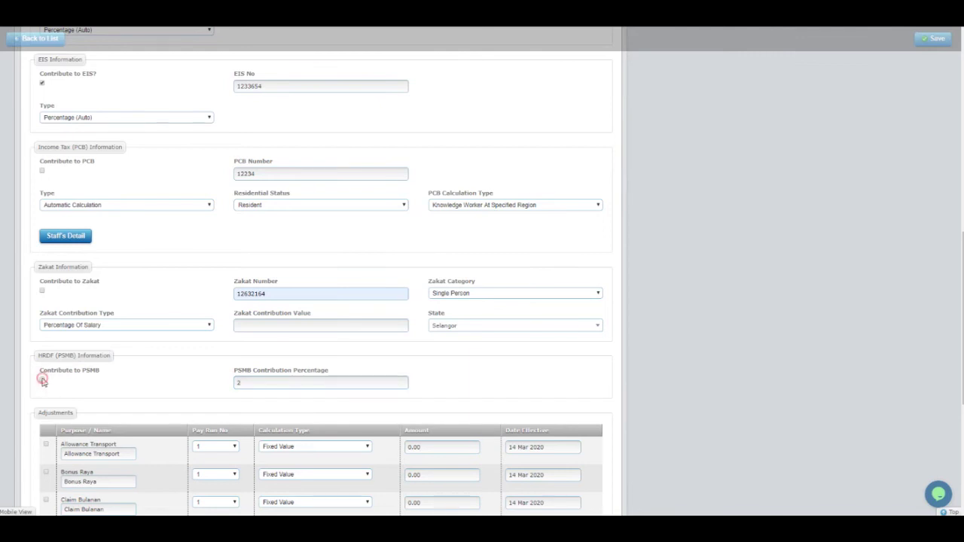
pyautogui.scroll(-2, 119, 362)
pyautogui.scroll(-1, 94, 289)
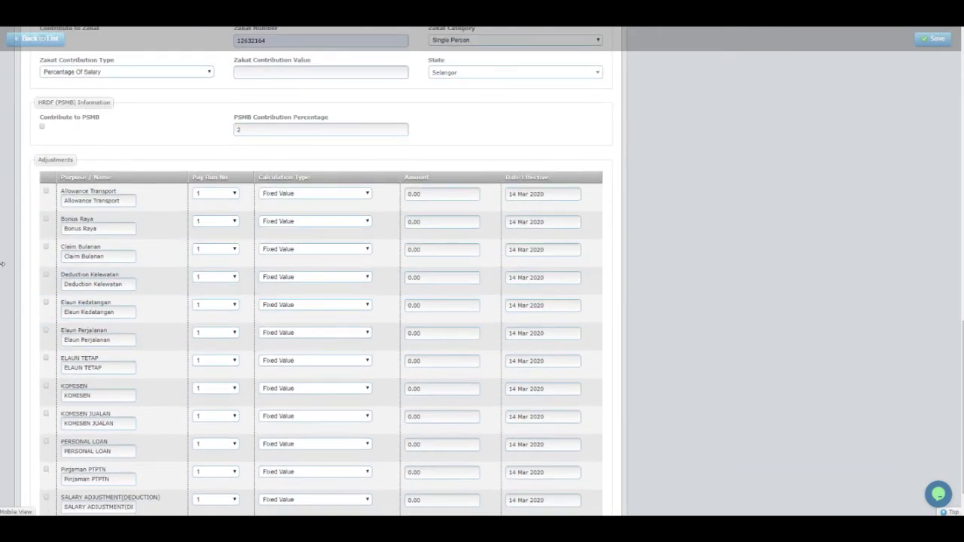
pyautogui.scroll(-1, 293, 359)
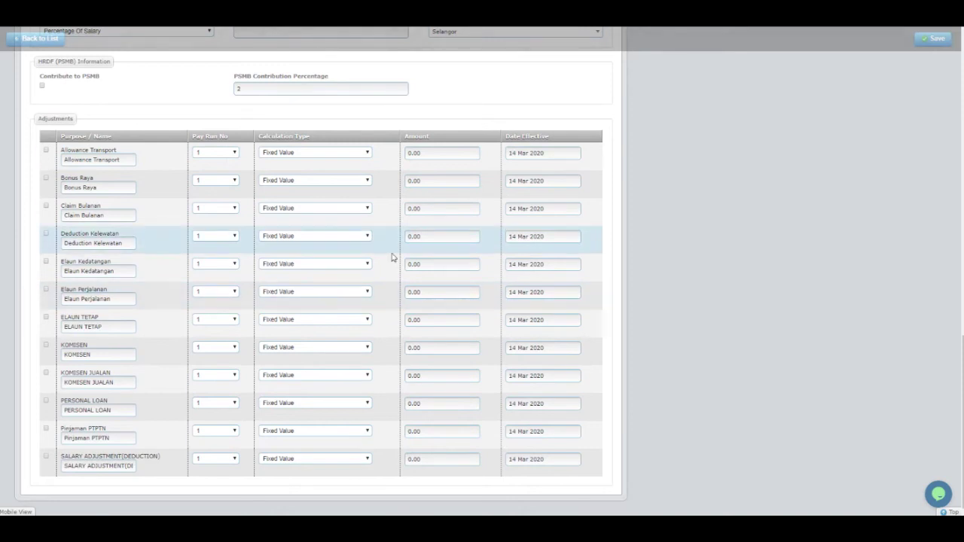
pyautogui.scroll(5, 342, 368)
pyautogui.scroll(6, 343, 368)
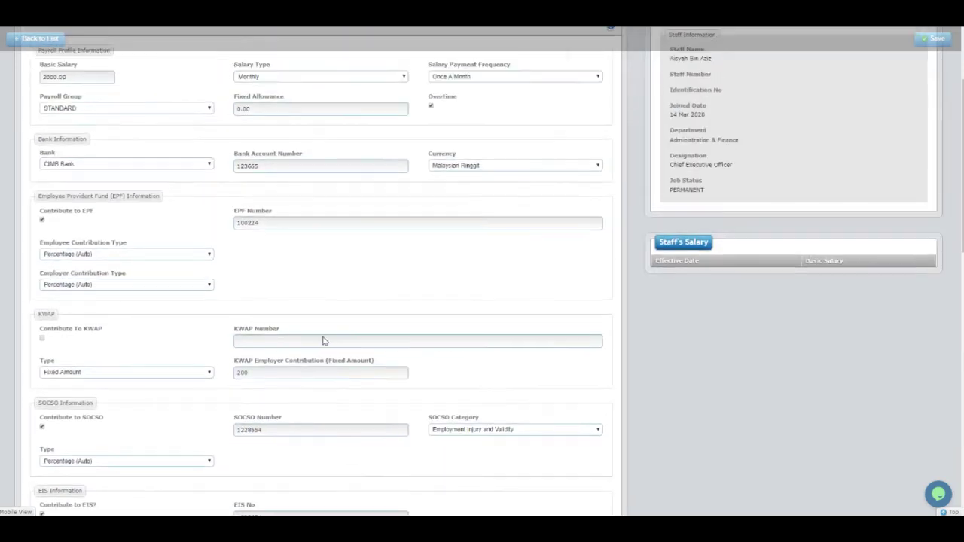
pyautogui.scroll(-8, 197, 336)
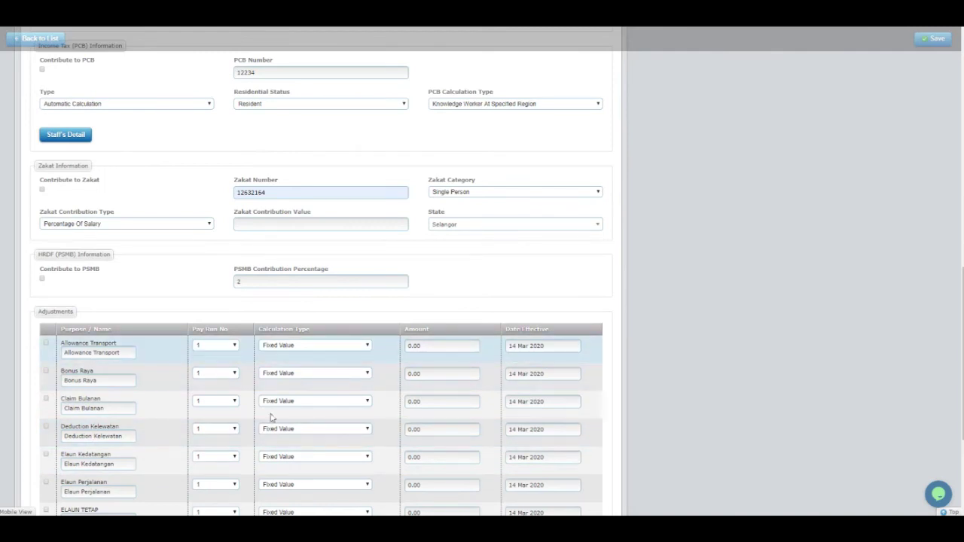
pyautogui.scroll(-3, 390, 382)
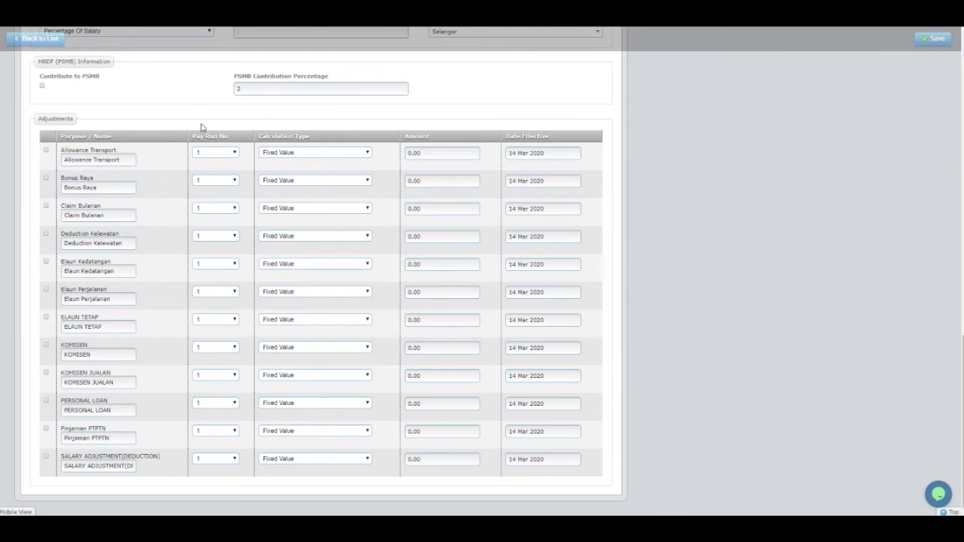
pyautogui.scroll(10, 436, 252)
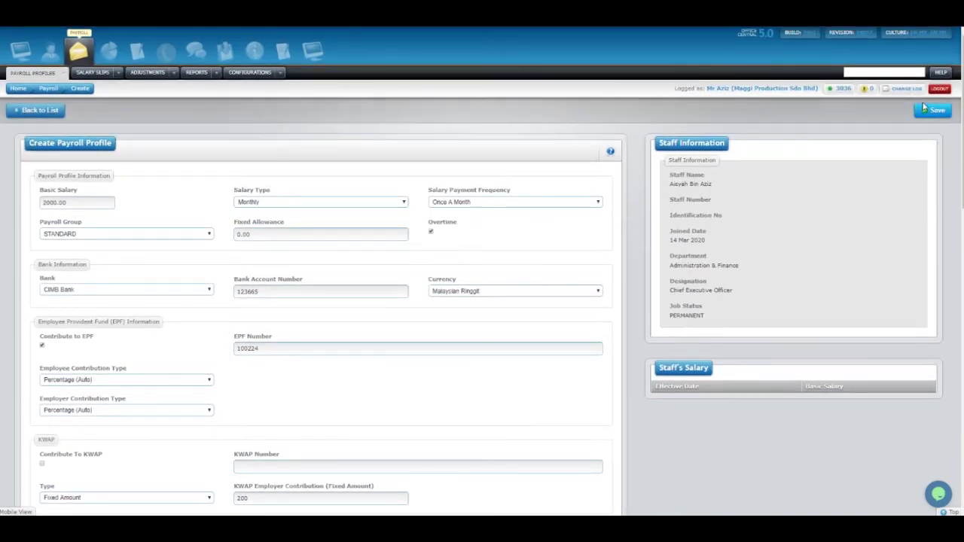
# Save the staff member's payroll profile.
pyautogui.click(935, 111)
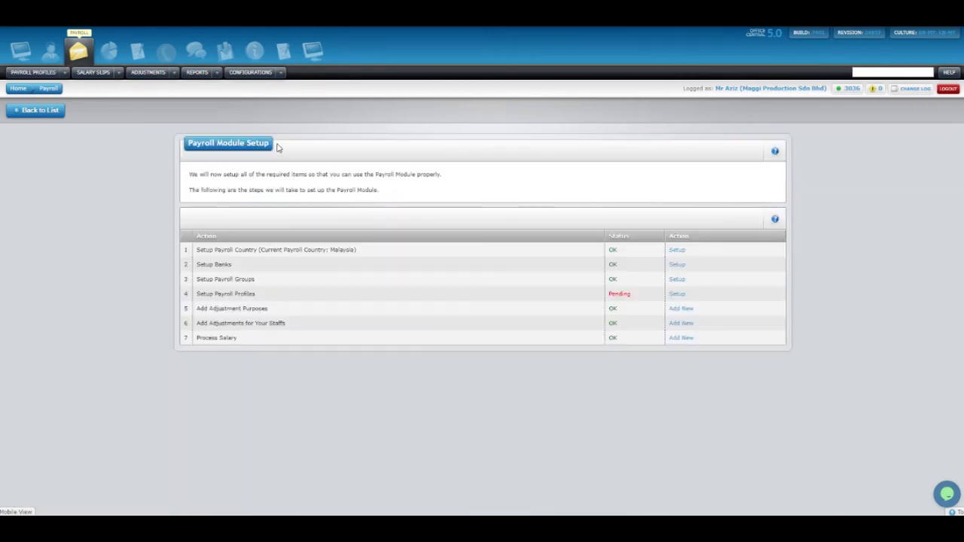
pyautogui.moveTo(200, 317); pyautogui.dragTo(276, 311)
pyautogui.click(278, 311)
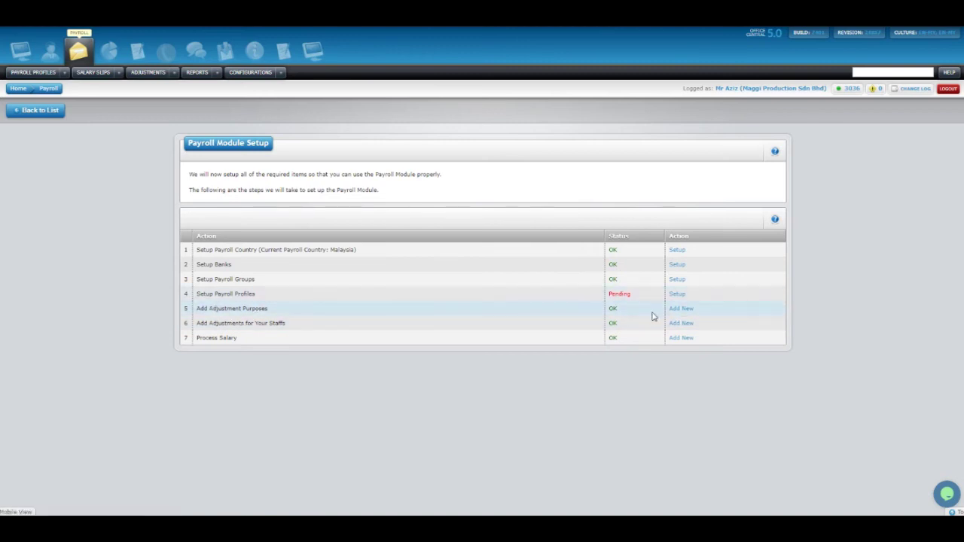
# Open a blank Create New Adjustment Purpose form from Add Adjustment Purposes.
pyautogui.rightClick(681, 309)
pyautogui.click(704, 318)
pyautogui.click(369, 17)
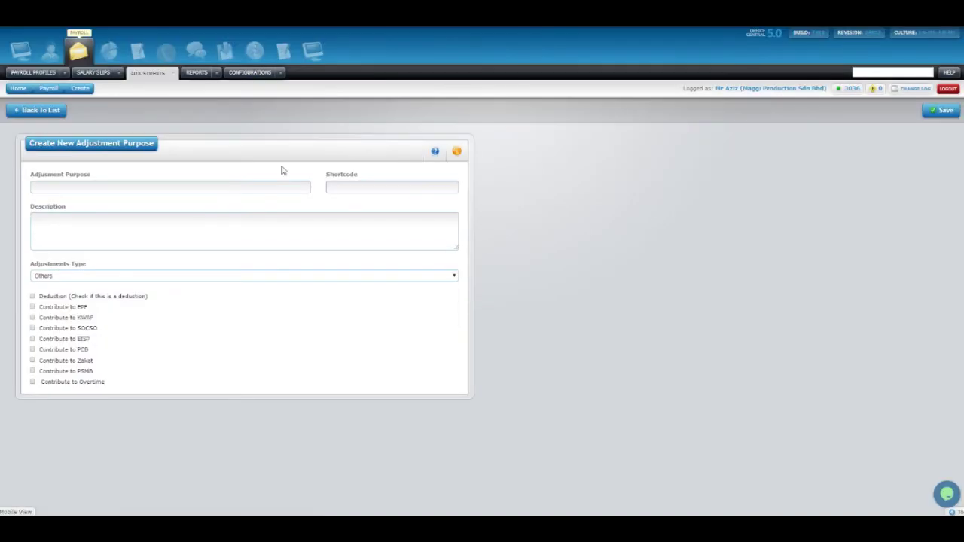
pyautogui.click(242, 130)
pyautogui.click(120, 185)
pyautogui.click(245, 148)
# Enter purpose name ELAUN KEDATANGAN, shortcode ELK and description 'ELAUN KEDATA'.
pyautogui.click(166, 187)
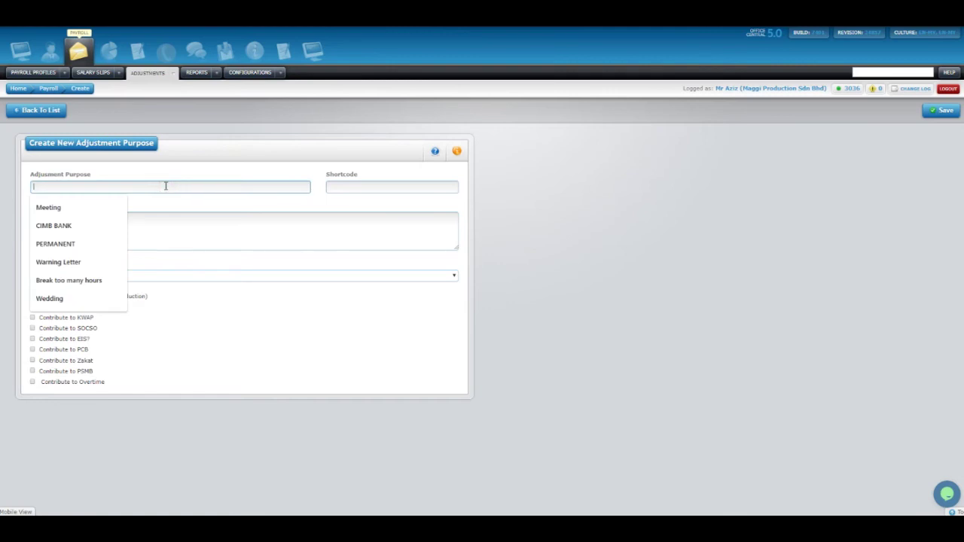
pyautogui.write('salar')
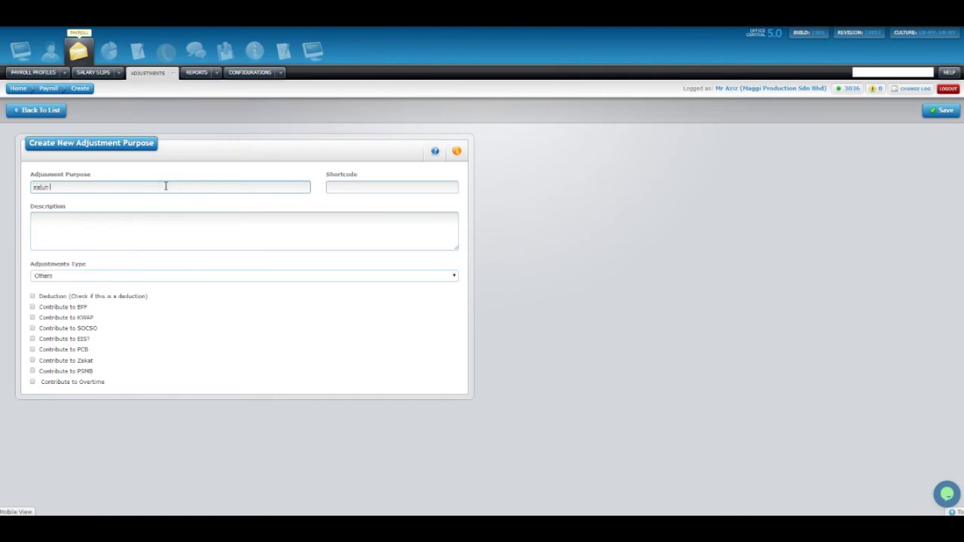
pyautogui.press('BackSpace')
pyautogui.press('BackSpace')
pyautogui.press('BackSpace')
pyautogui.press('BackSpace')
pyautogui.press('BackSpace')
pyautogui.write('ELA')
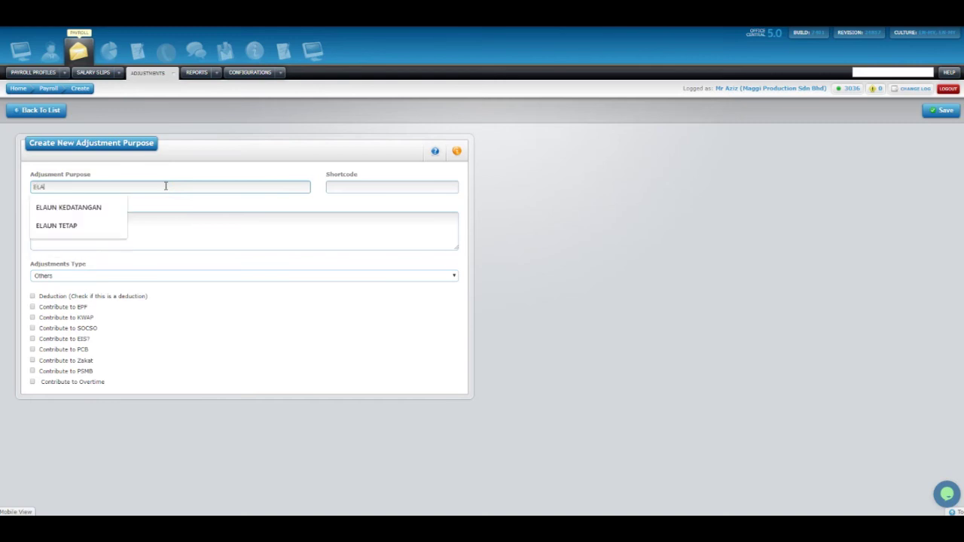
pyautogui.write('UN KEDATANGAN')
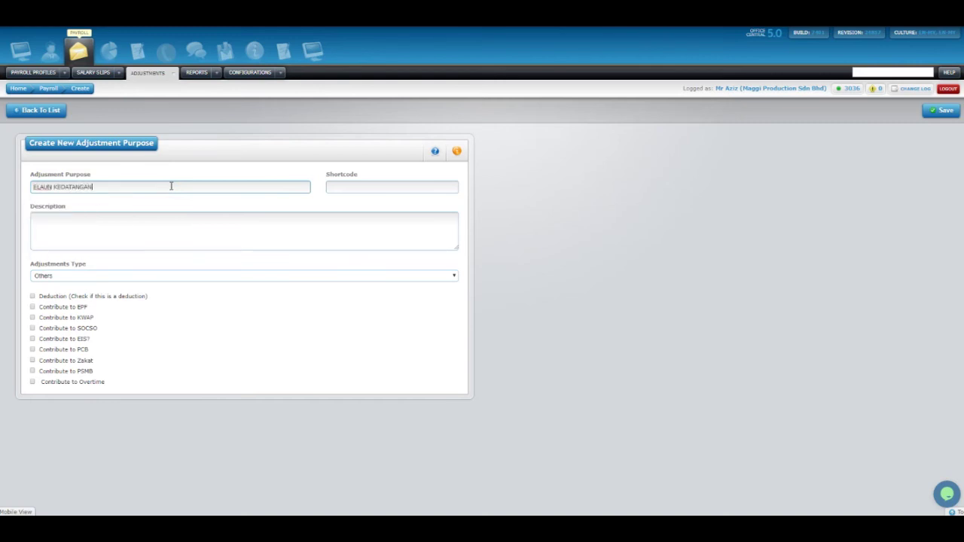
pyautogui.click(376, 186)
pyautogui.write('E')
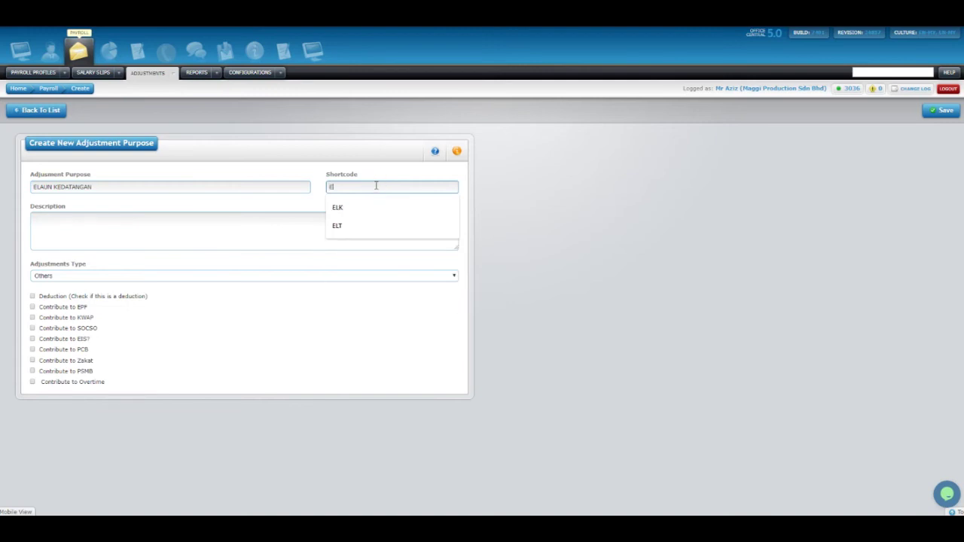
pyautogui.write('LK')
pyautogui.click(265, 227)
pyautogui.write('ELAUN KEDATANGAN')
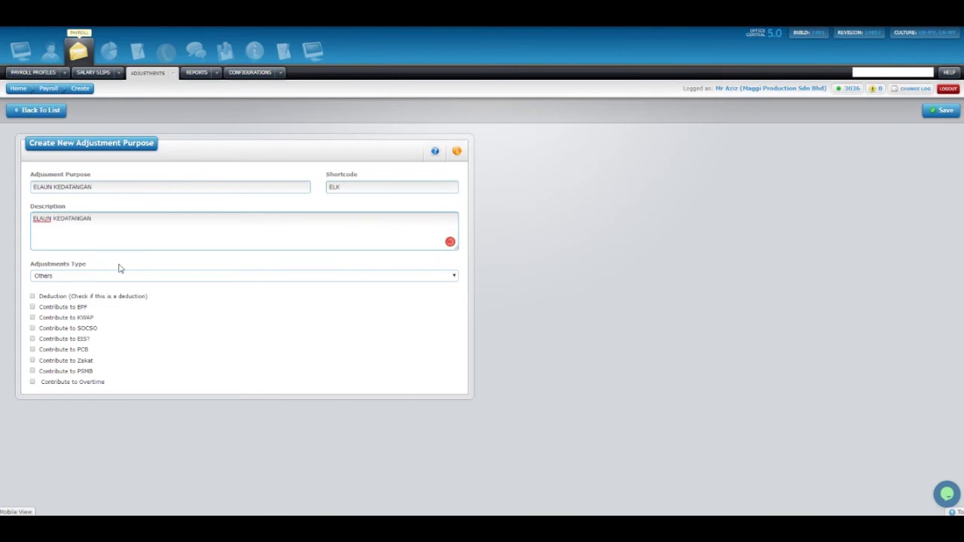
pyautogui.click(117, 265)
# Keep adjustment type Others and save; it is rejected because shortcode ELK already exists.
pyautogui.click(89, 277)
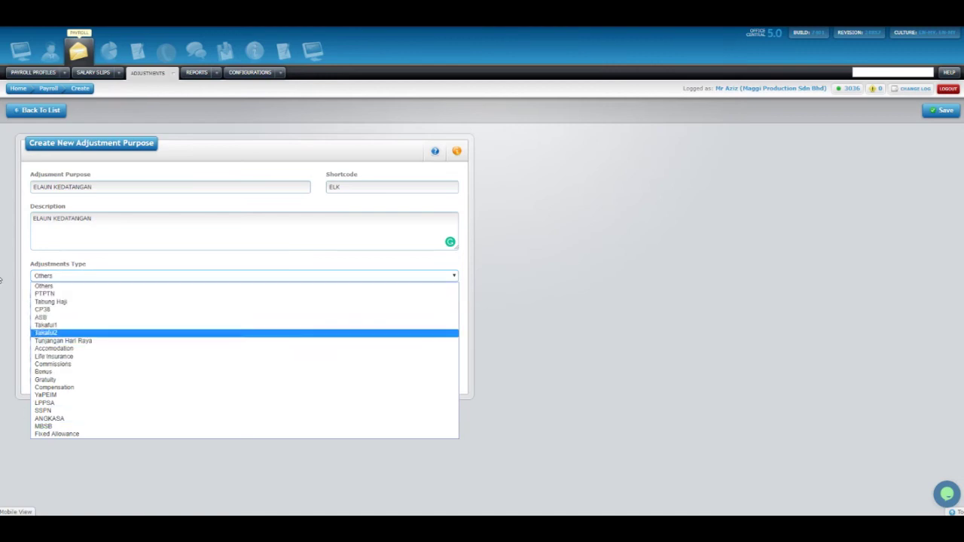
pyautogui.click(10, 256)
pyautogui.click(64, 278)
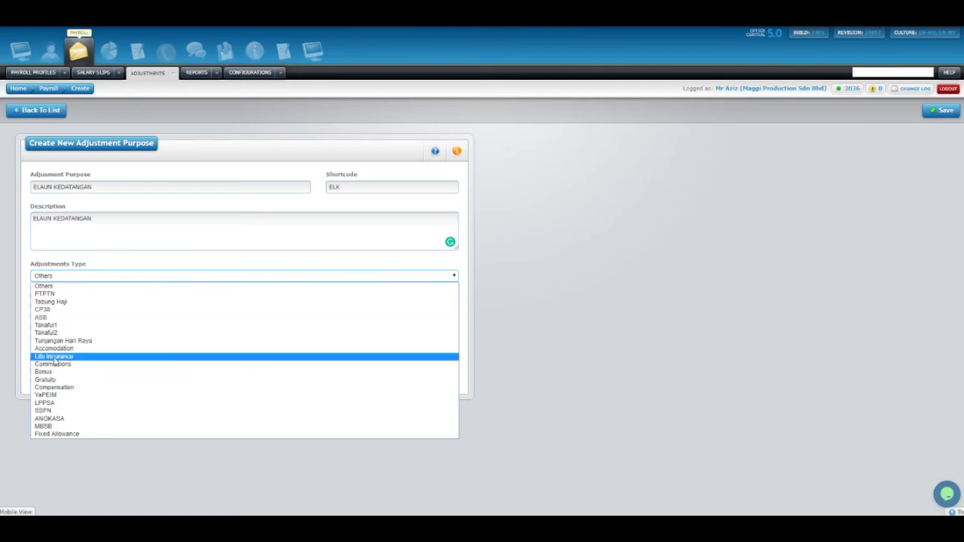
pyautogui.click(53, 427)
pyautogui.click(67, 279)
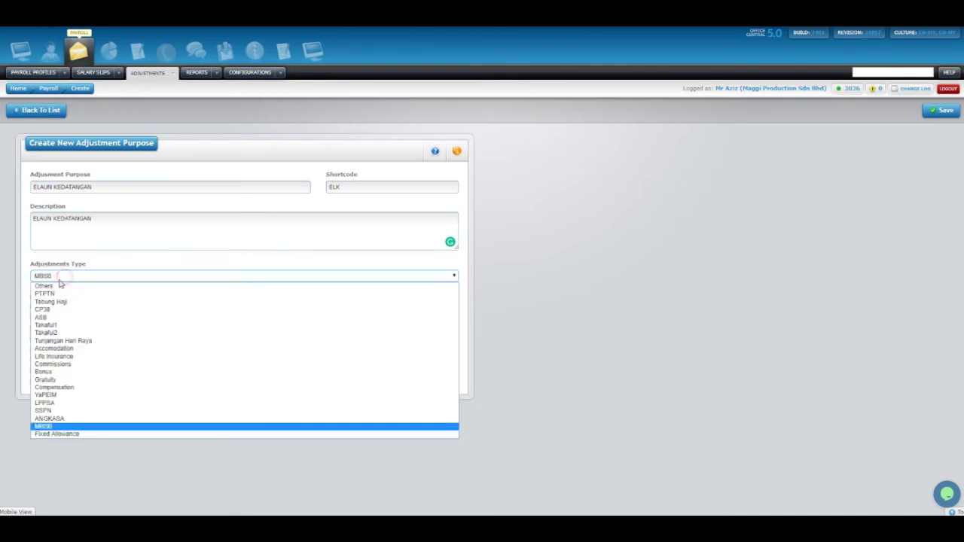
pyautogui.click(50, 287)
pyautogui.click(108, 248)
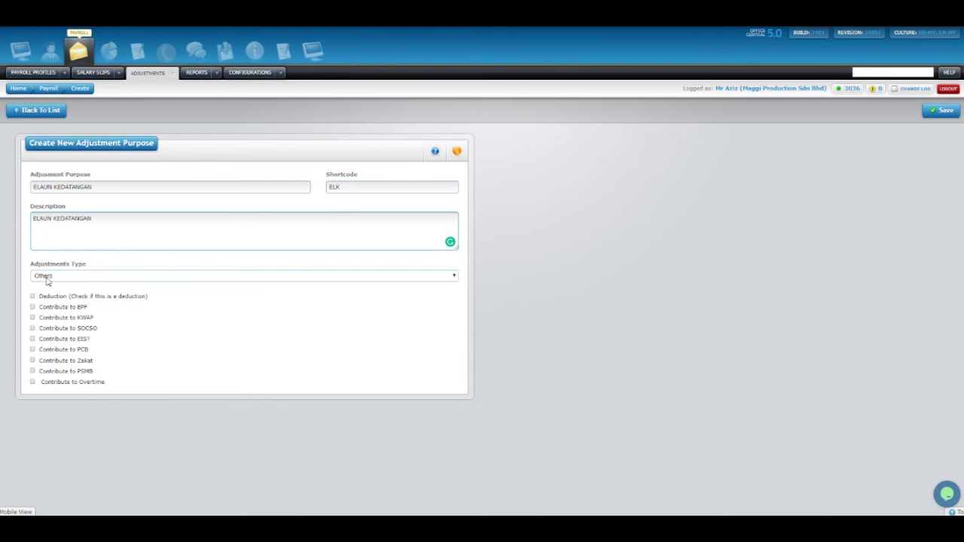
pyautogui.moveTo(41, 299); pyautogui.dragTo(160, 298)
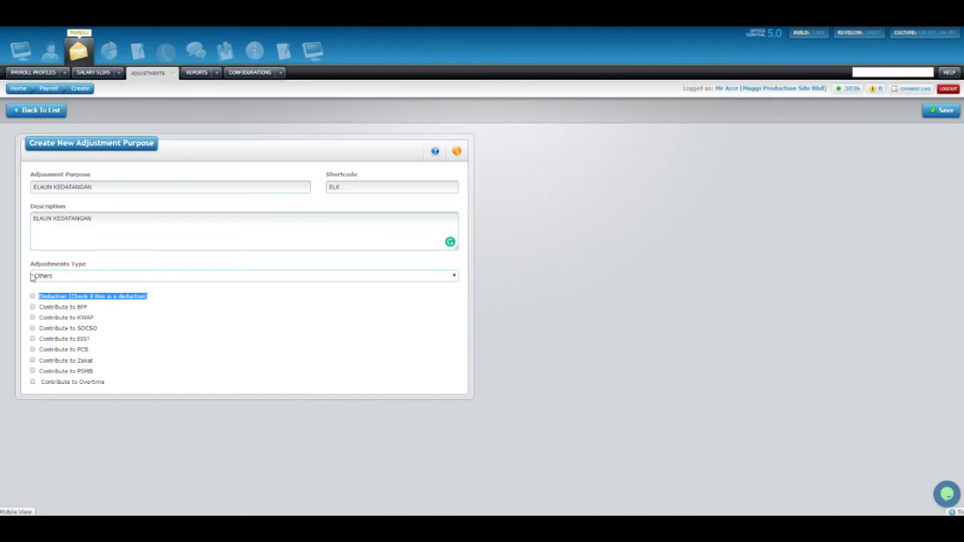
pyautogui.click(53, 202)
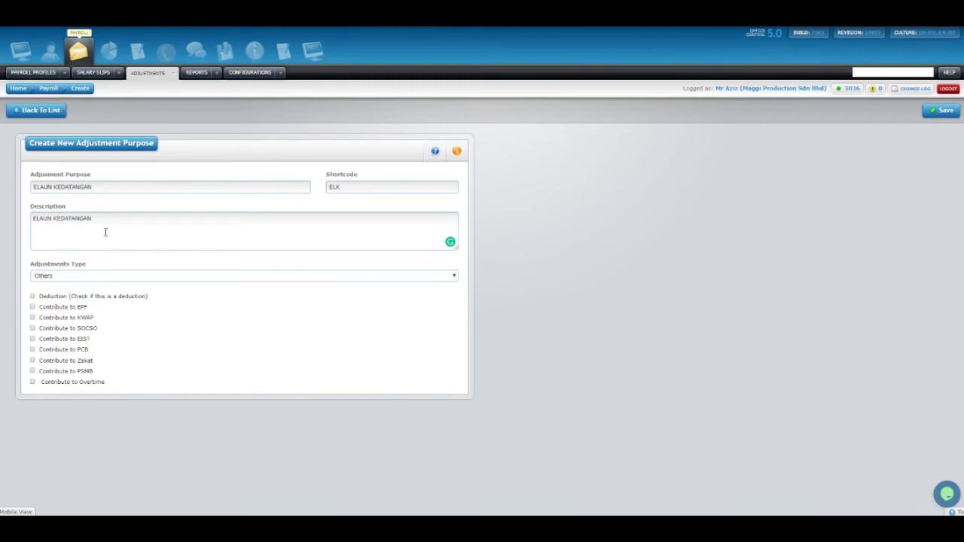
pyautogui.click(942, 111)
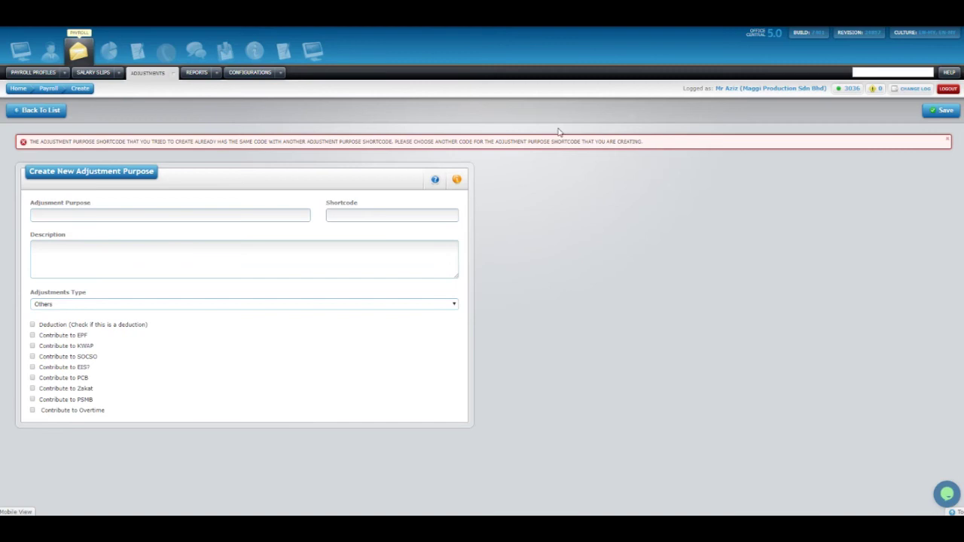
# Return to the payroll setup list and open step 6 'Add Adjustments for Your Staffs' in a new tab.
pyautogui.click(46, 113)
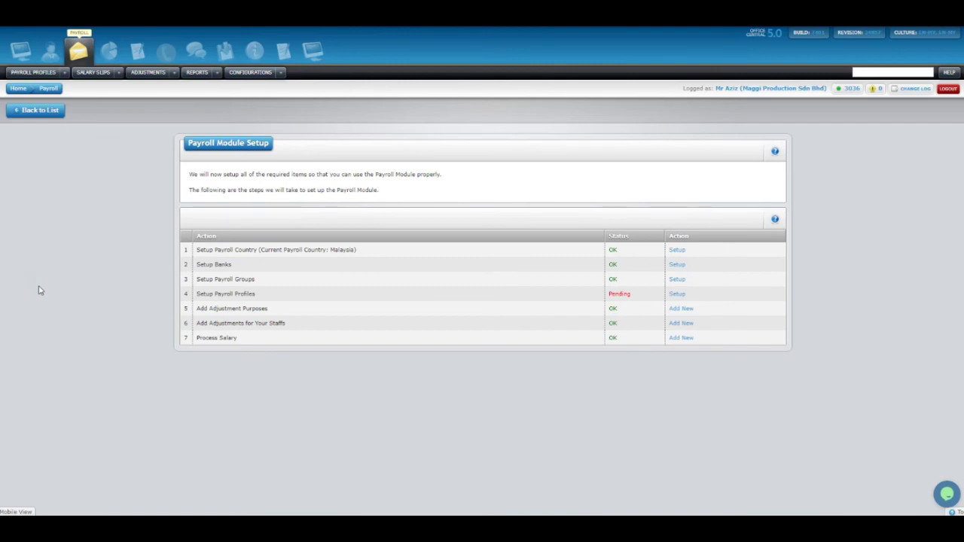
pyautogui.moveTo(195, 325); pyautogui.dragTo(298, 325)
pyautogui.click(290, 324)
pyautogui.moveTo(194, 325); pyautogui.dragTo(289, 327)
pyautogui.click(290, 325)
pyautogui.rightClick(684, 327)
pyautogui.click(689, 330)
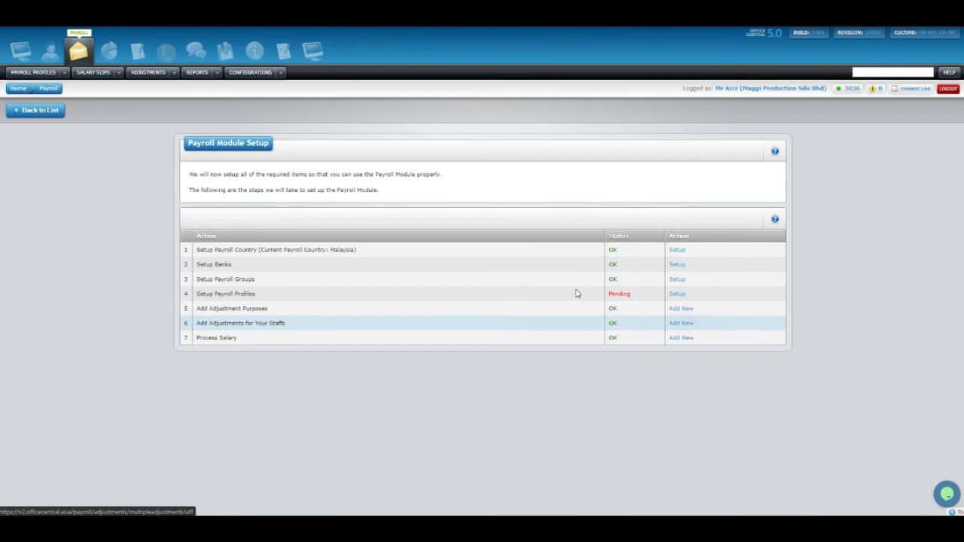
pyautogui.click(226, 15)
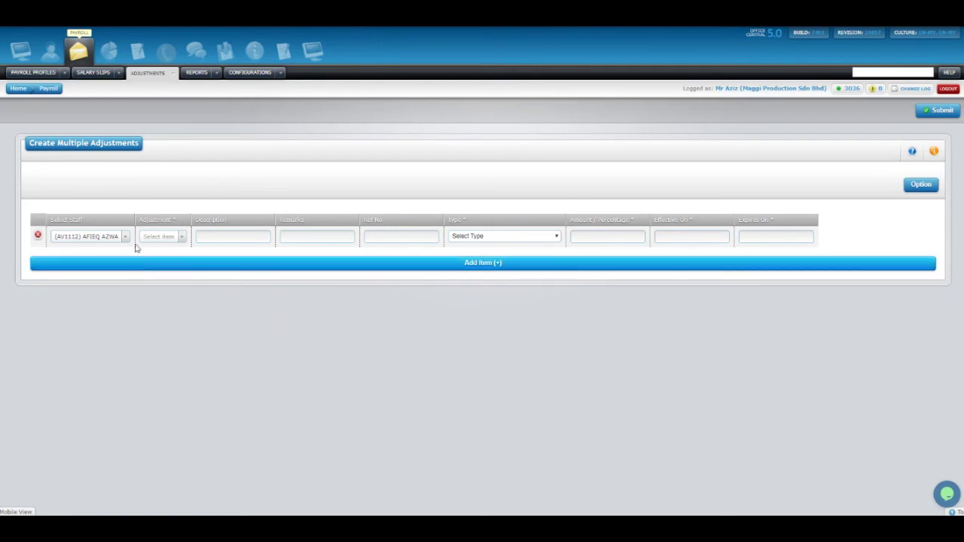
# Choose Add New under the Adjustments tab for a blank single-staff adjustment form.
pyautogui.click(176, 75)
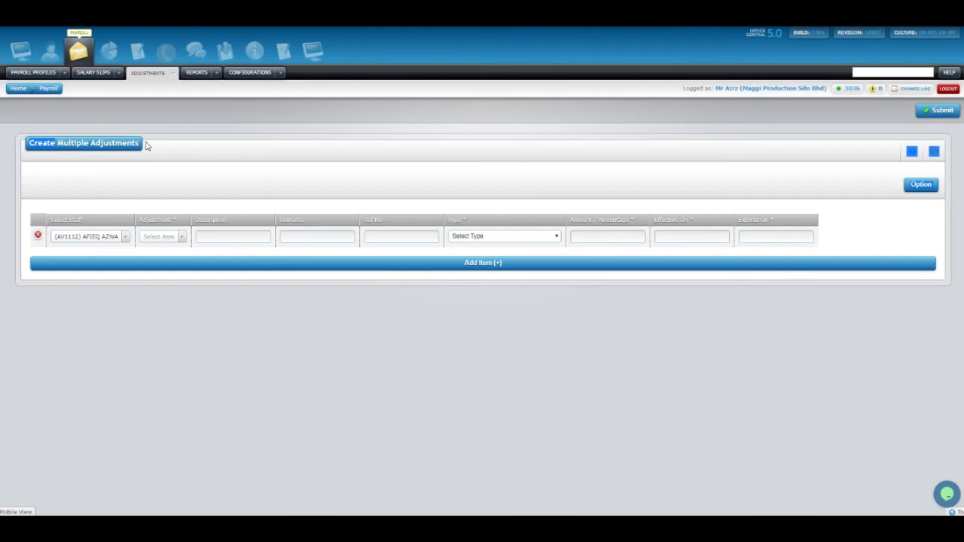
pyautogui.click(175, 74)
pyautogui.click(202, 111)
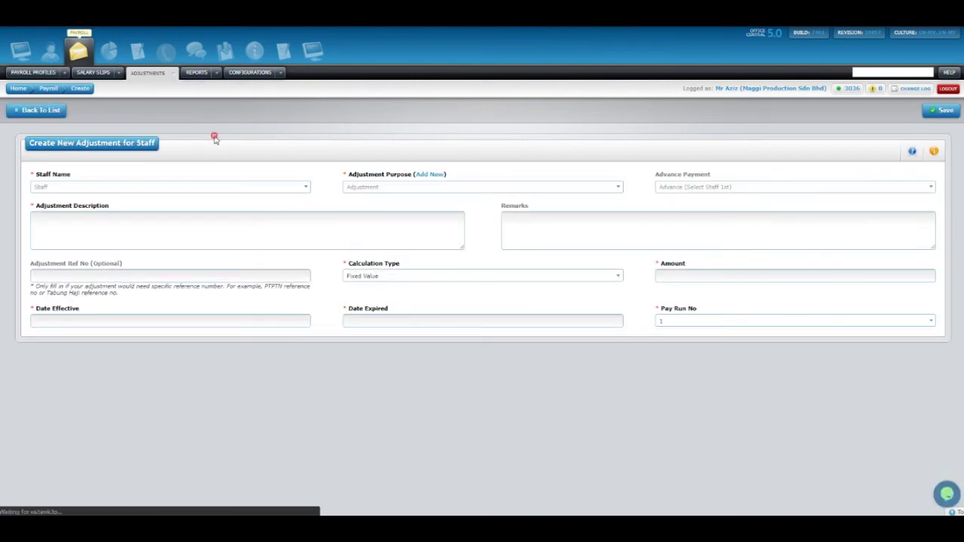
# Select the staff member and choose Elaun Kedatangan as the adjustment purpose.
pyautogui.click(174, 74)
pyautogui.click(187, 110)
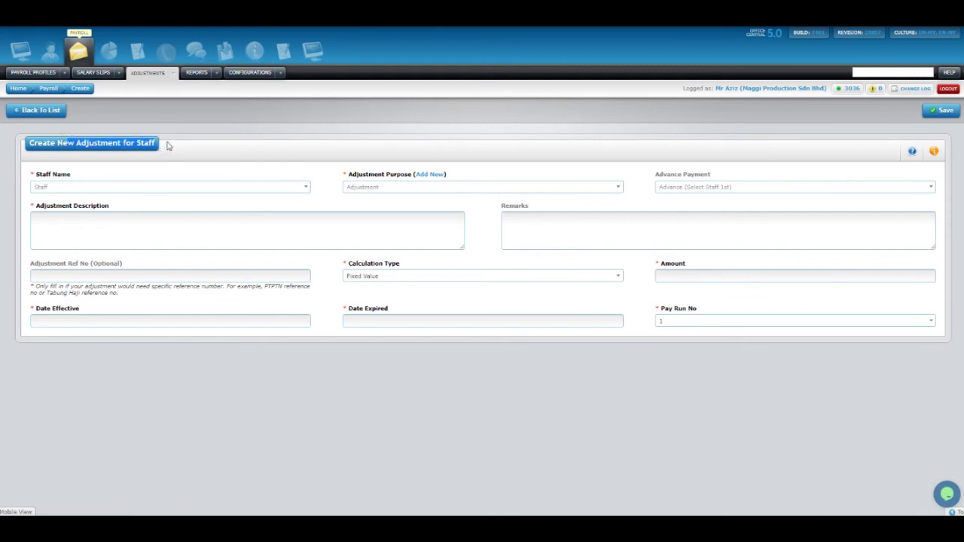
pyautogui.click(112, 189)
pyautogui.click(112, 189)
pyautogui.click(113, 187)
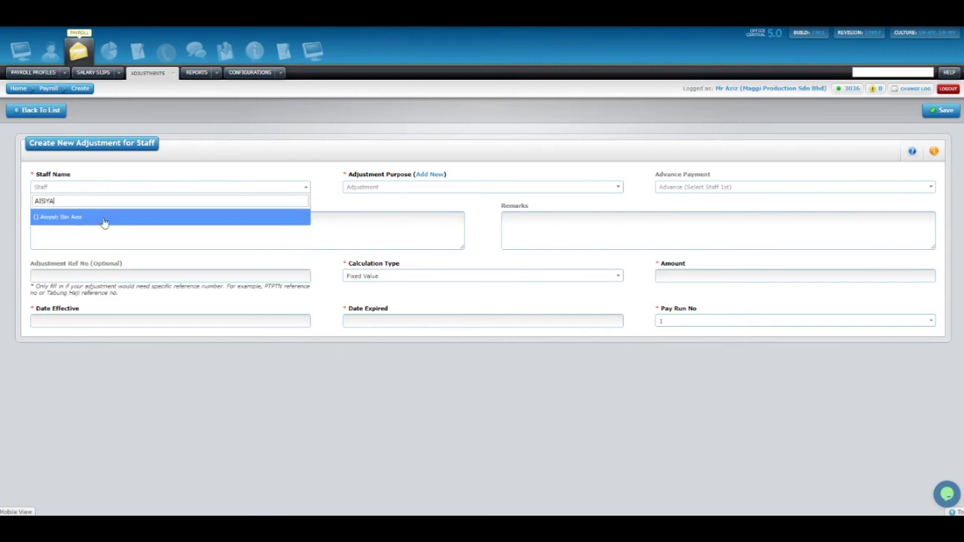
pyautogui.click(100, 218)
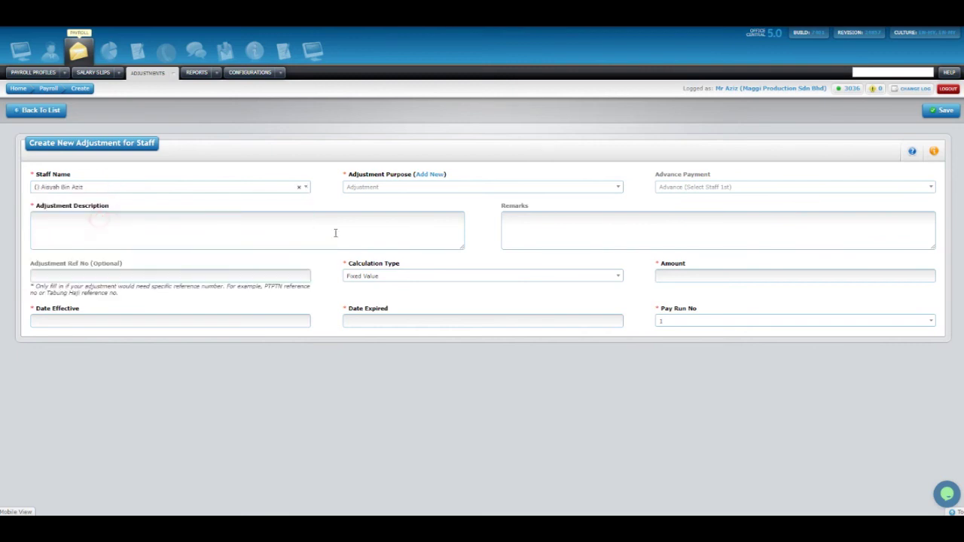
pyautogui.click(381, 187)
pyautogui.scroll(-2, 386, 230)
pyautogui.scroll(-2, 391, 249)
pyautogui.scroll(3, 407, 264)
pyautogui.scroll(-1, 405, 265)
pyautogui.scroll(-3, 403, 271)
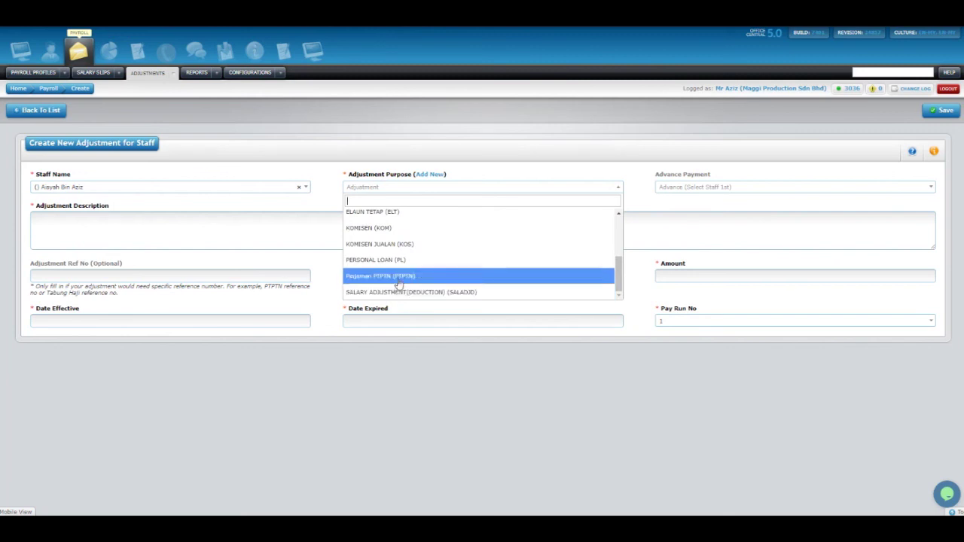
pyautogui.scroll(5, 400, 265)
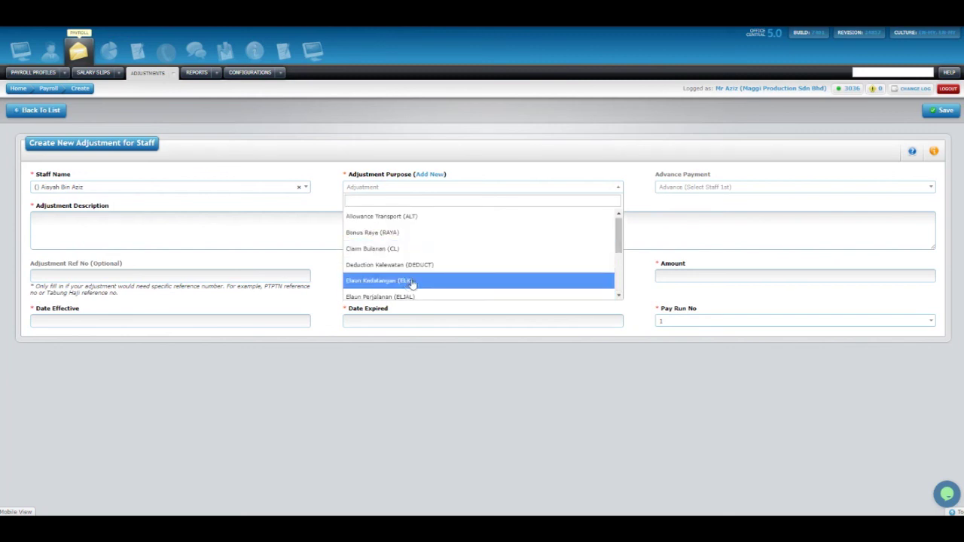
pyautogui.click(411, 282)
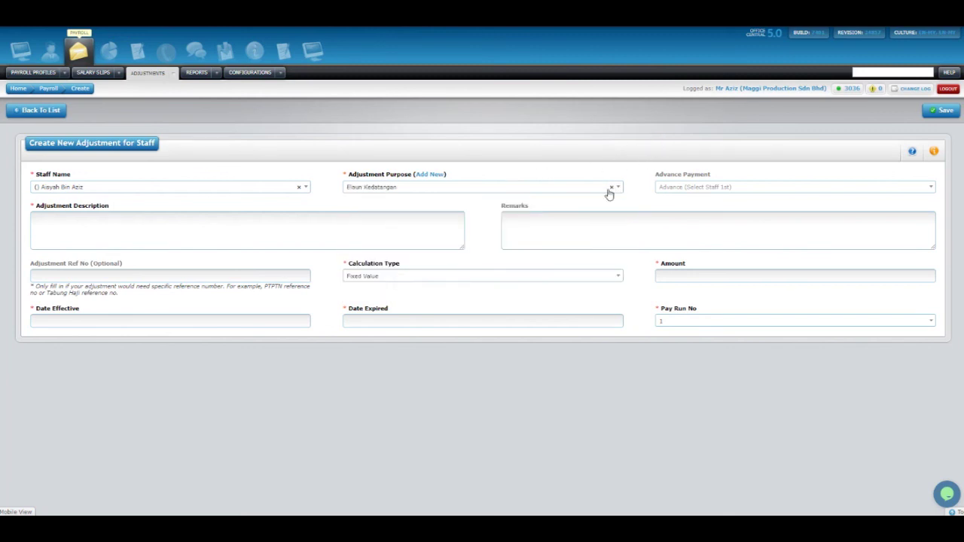
# Enter the description 'ELAUN KEDATANGAN BAGI BULAN MARCH'.
pyautogui.click(142, 224)
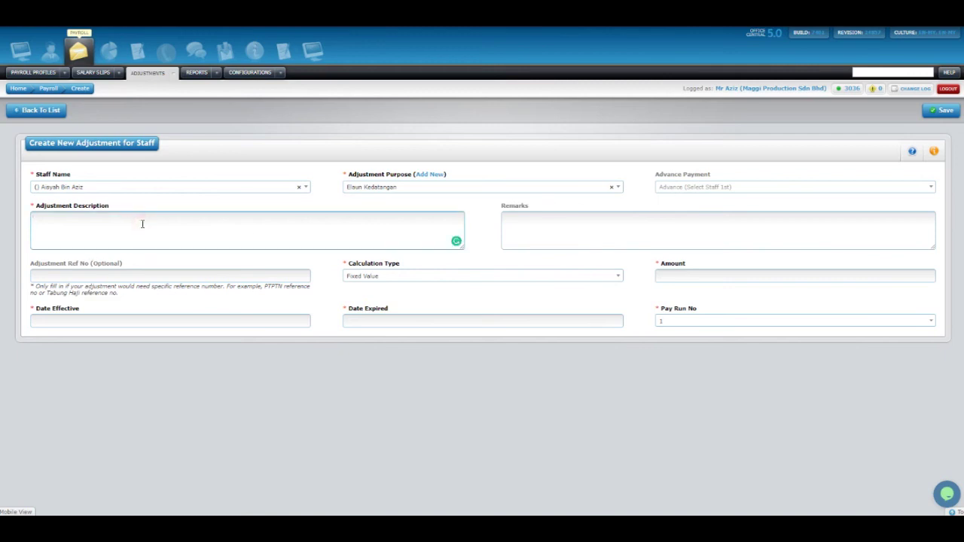
pyautogui.write('ELAUN KEDATANGAN BAGI BULAN MARCH')
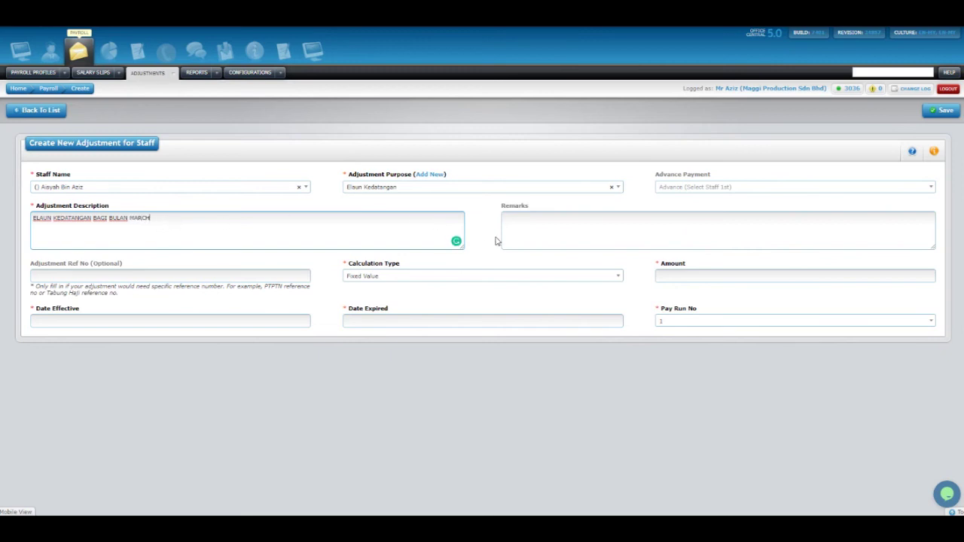
pyautogui.click(160, 263)
pyautogui.moveTo(44, 264); pyautogui.dragTo(137, 264)
pyautogui.click(134, 264)
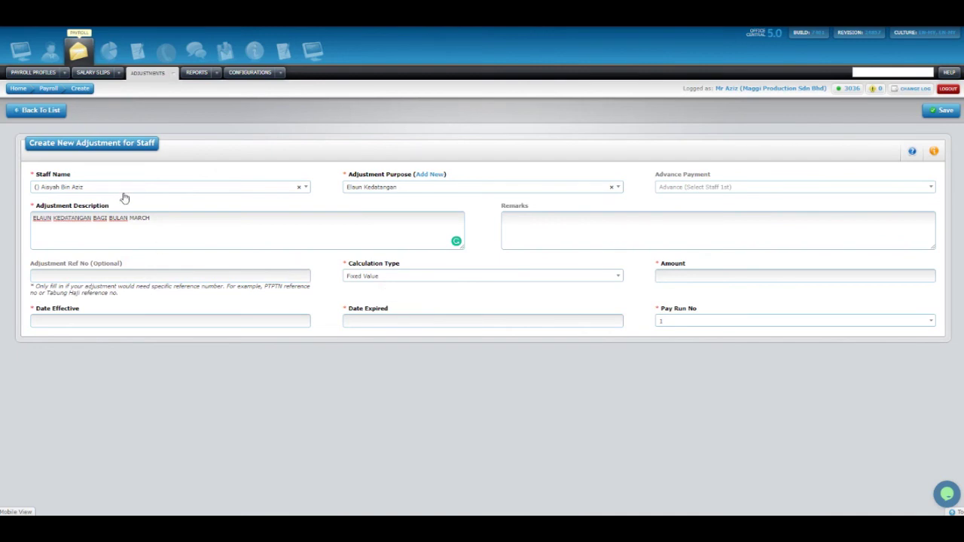
pyautogui.moveTo(186, 217); pyautogui.dragTo(31, 219)
pyautogui.click(303, 303)
# Enter amount 200 and set Calculation Type to Based on Salary Calculation Formula.
pyautogui.click(400, 280)
pyautogui.click(400, 280)
pyautogui.click(354, 276)
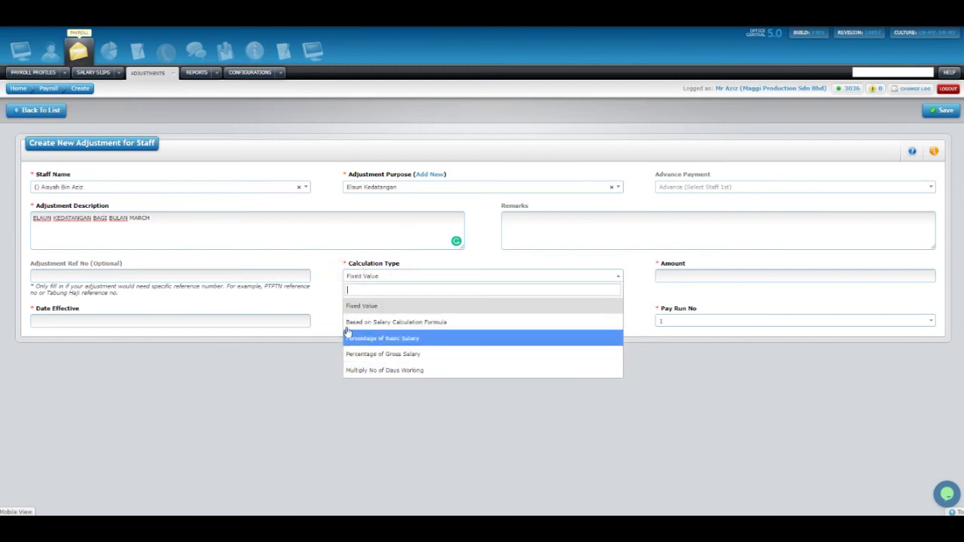
pyautogui.click(322, 293)
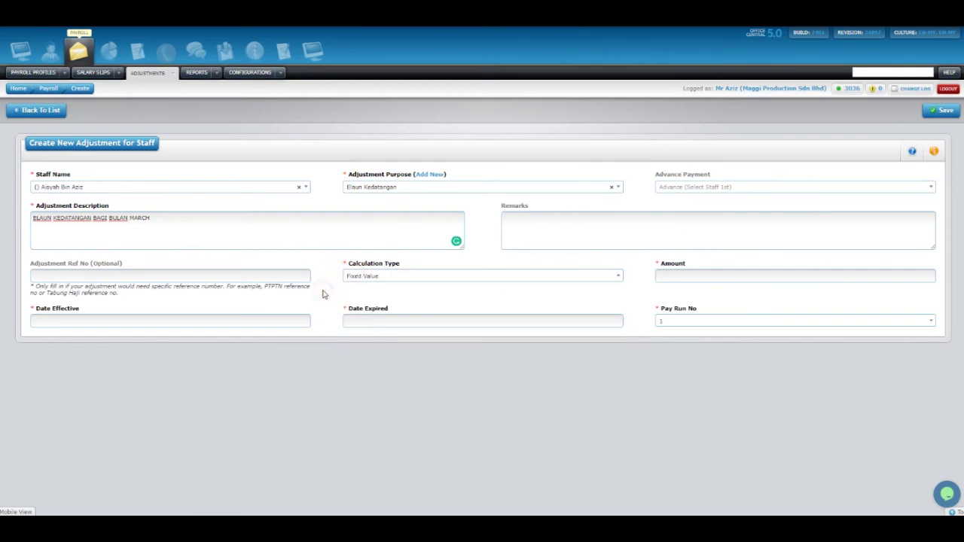
pyautogui.click(385, 277)
pyautogui.click(367, 305)
pyautogui.click(711, 277)
pyautogui.write('200')
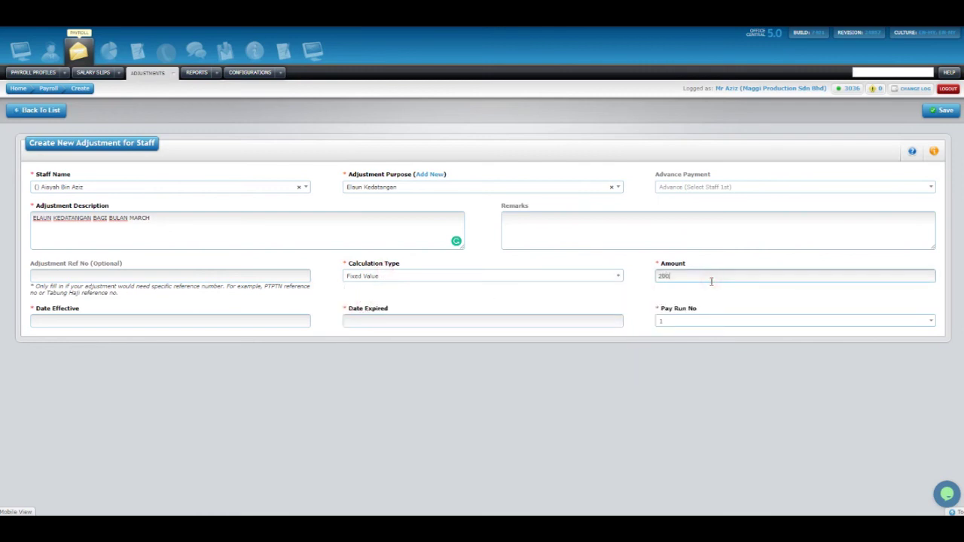
pyautogui.click(374, 276)
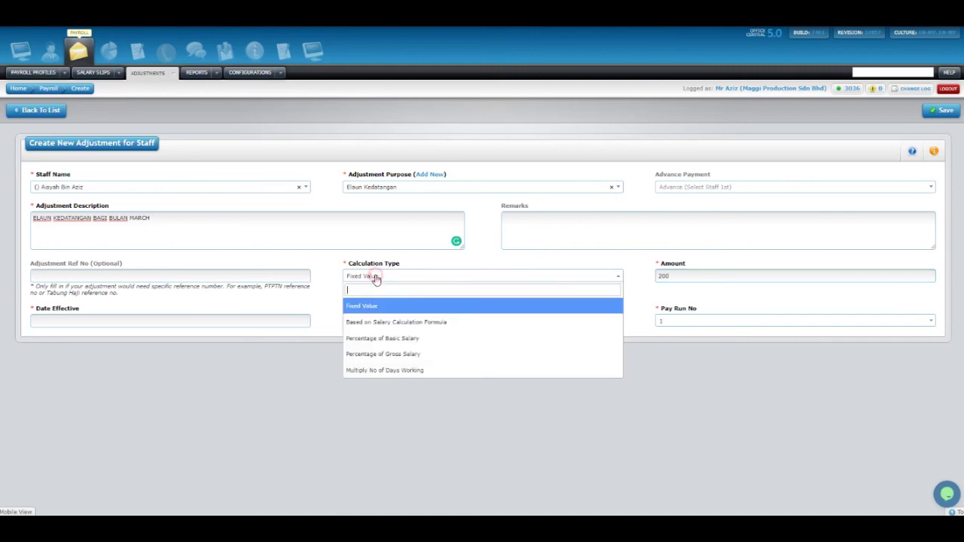
pyautogui.click(382, 323)
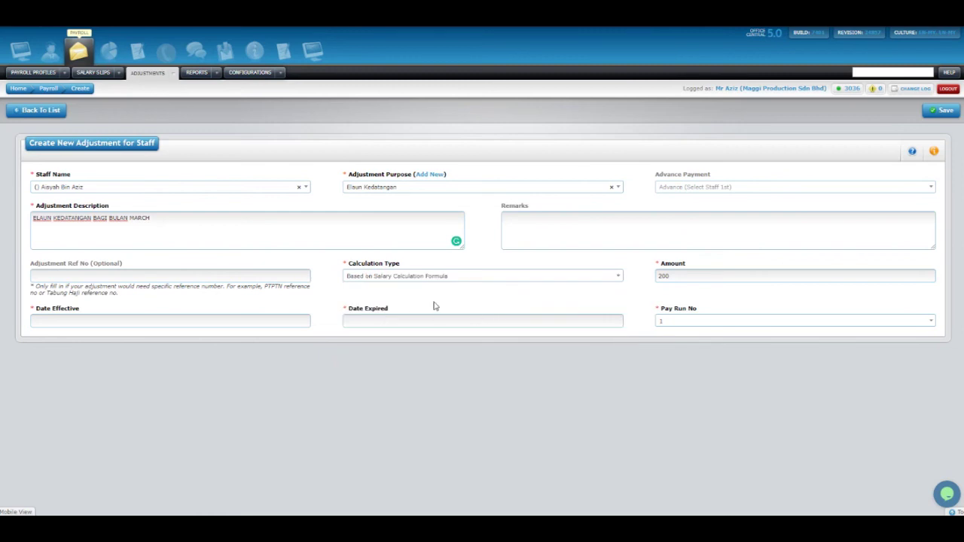
pyautogui.click(686, 280)
# Try Percentage of Basic Salary as the calculation type with a value of 50.
pyautogui.click(438, 295)
pyautogui.click(367, 281)
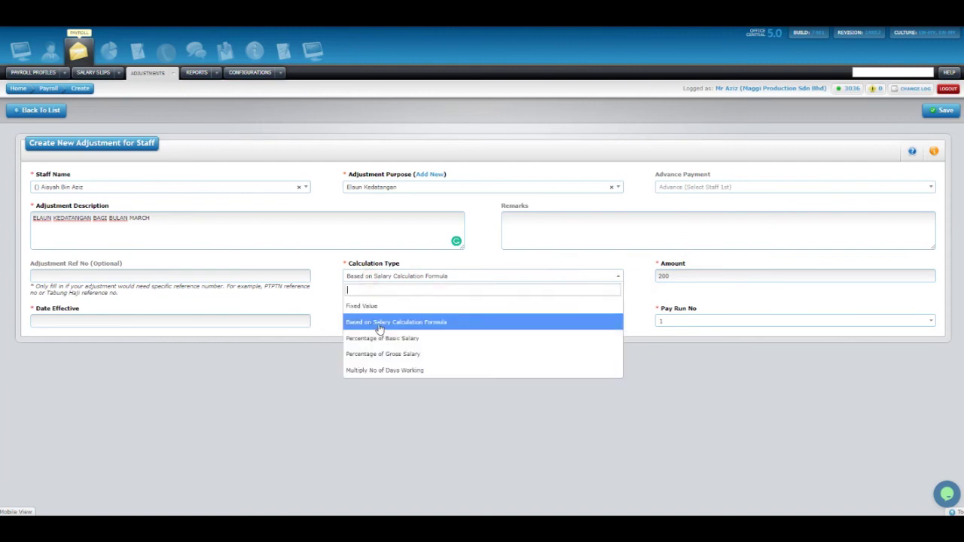
pyautogui.click(309, 279)
pyautogui.click(368, 280)
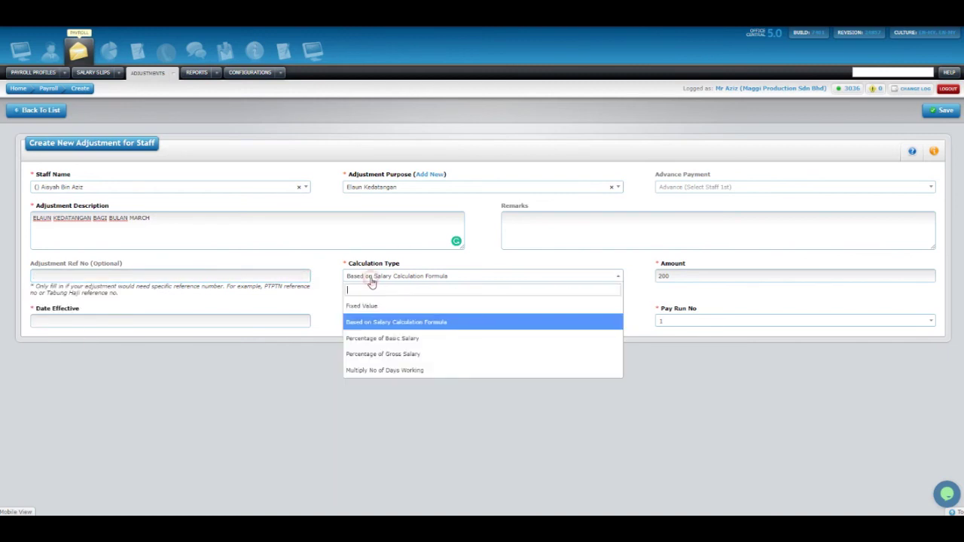
pyautogui.click(375, 343)
pyautogui.click(689, 281)
pyautogui.moveTo(688, 281); pyautogui.dragTo(623, 285)
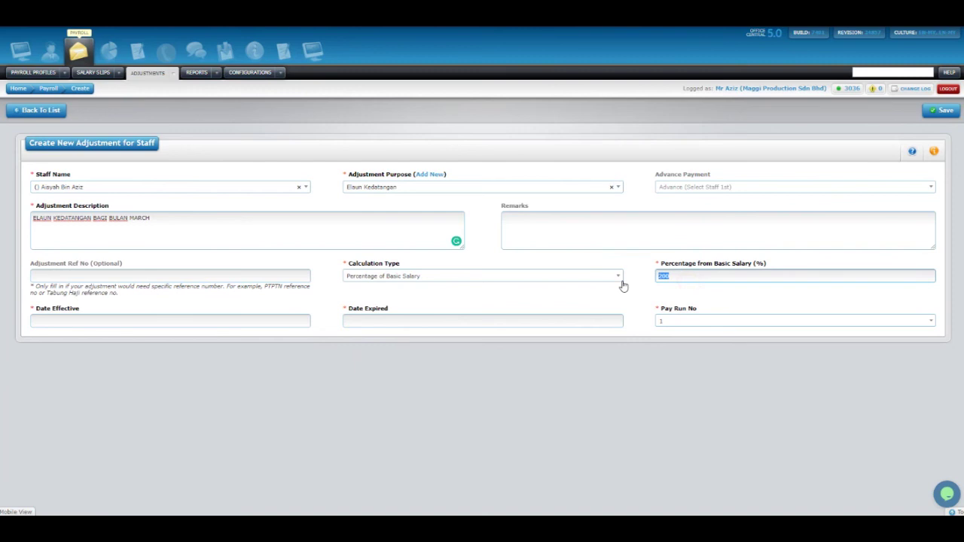
pyautogui.write('2')
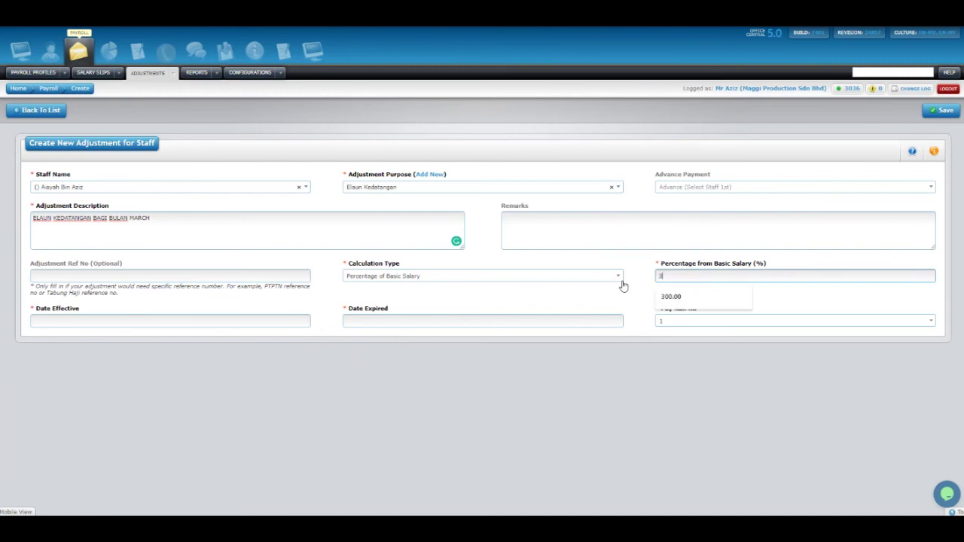
pyautogui.click(623, 284)
pyautogui.click(649, 302)
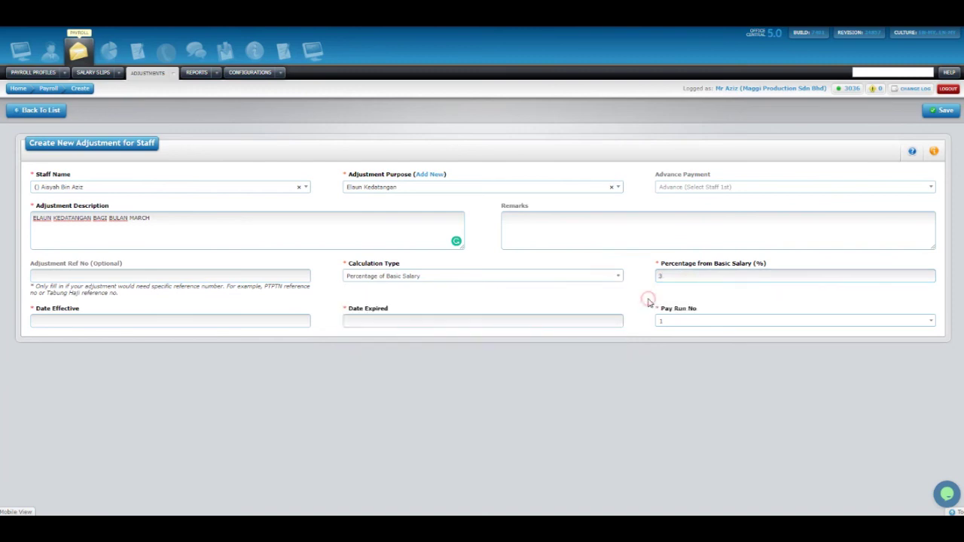
pyautogui.doubleClick(679, 277)
pyautogui.write('50')
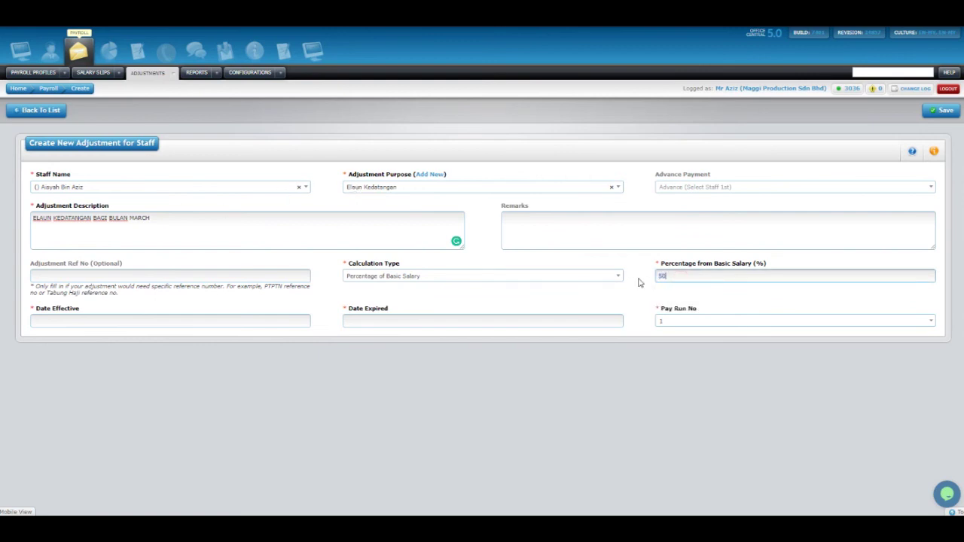
# Try Percentage of Gross Salary, then Multiply No of Days Working, leaving the per-day amount blank.
pyautogui.click(489, 275)
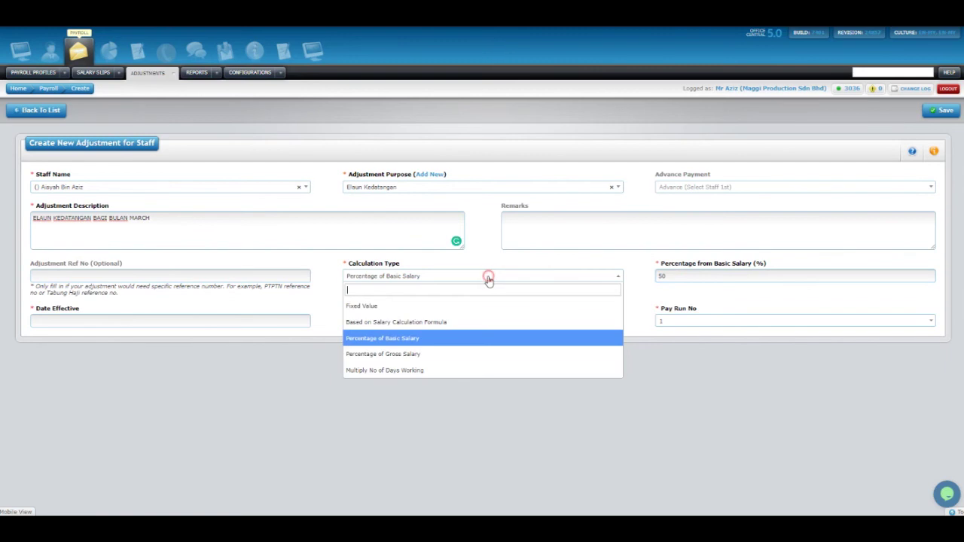
pyautogui.click(415, 357)
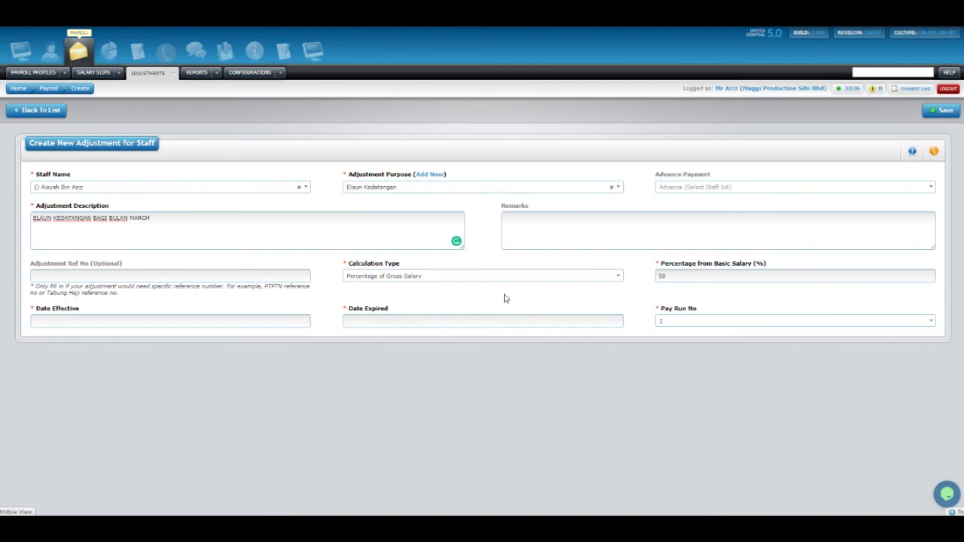
pyautogui.click(478, 279)
pyautogui.click(421, 373)
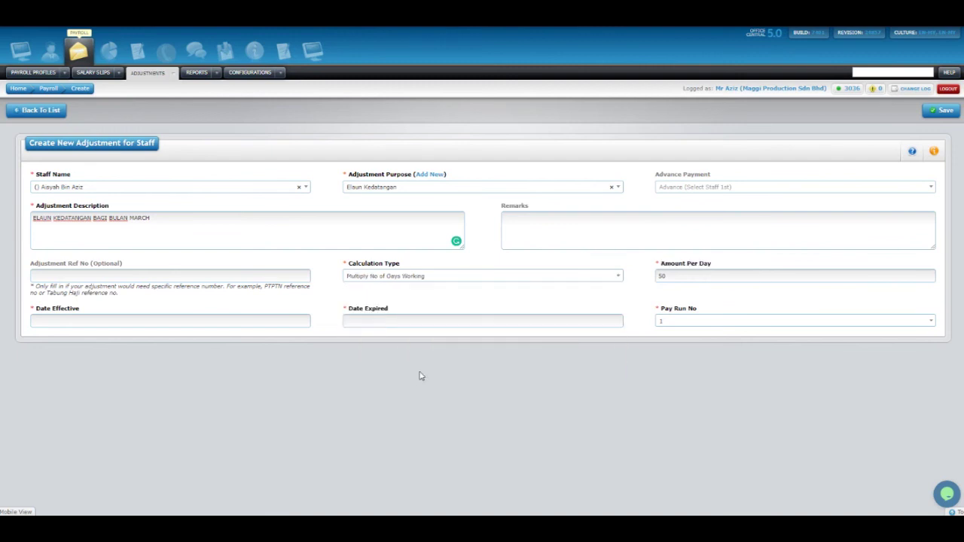
pyautogui.click(678, 279)
pyautogui.write('1')
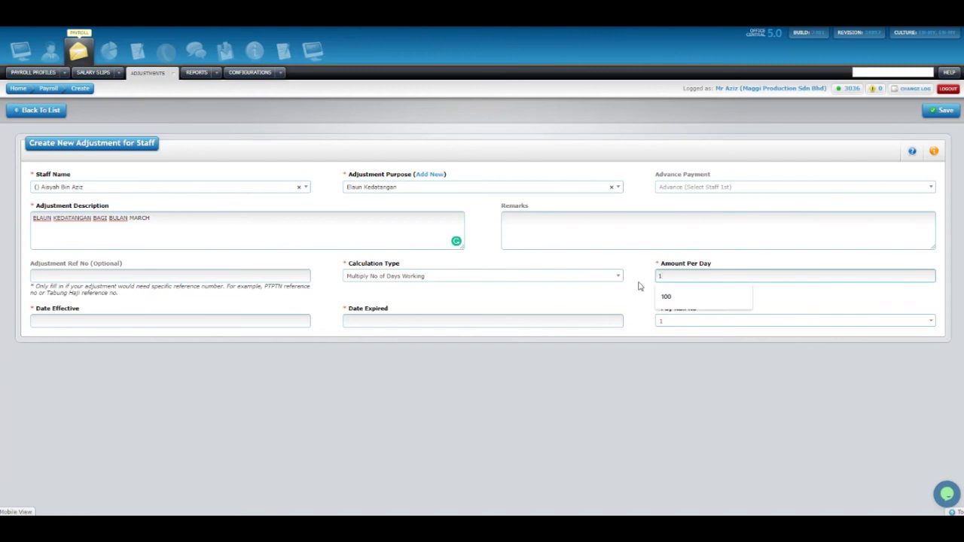
pyautogui.press('BackSpace')
pyautogui.write('1')
pyautogui.press('BackSpace')
pyautogui.click(588, 303)
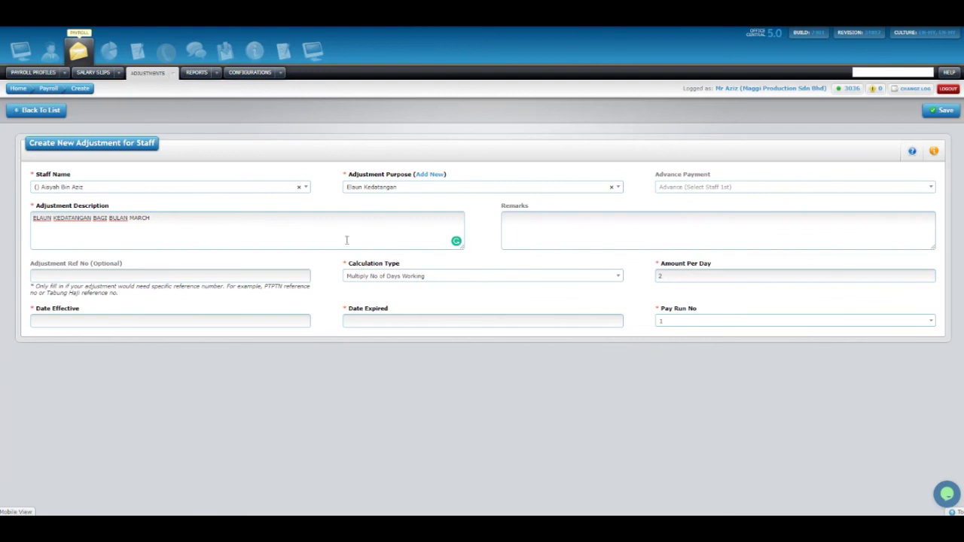
# Switch the calculation type back to Fixed Value and edit the amount.
pyautogui.click(370, 279)
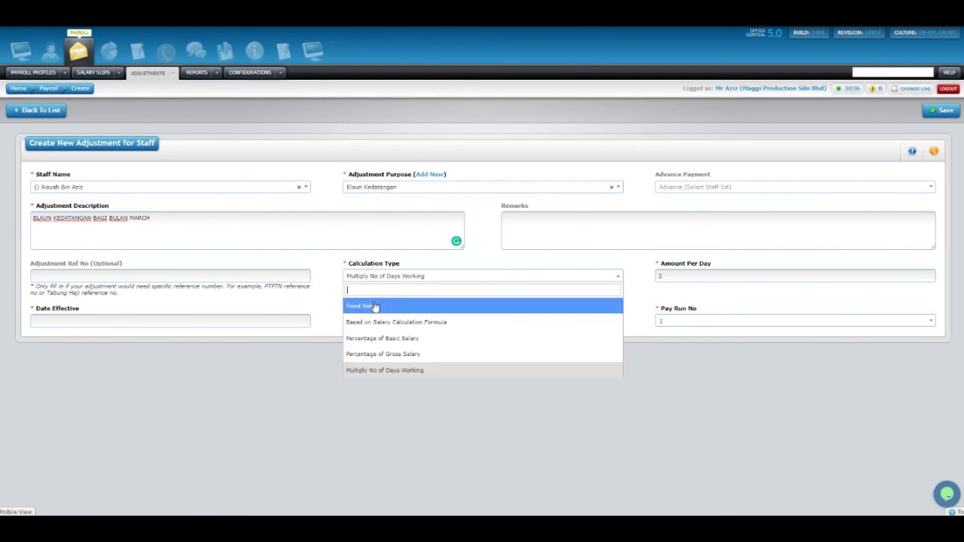
pyautogui.click(374, 305)
pyautogui.click(662, 277)
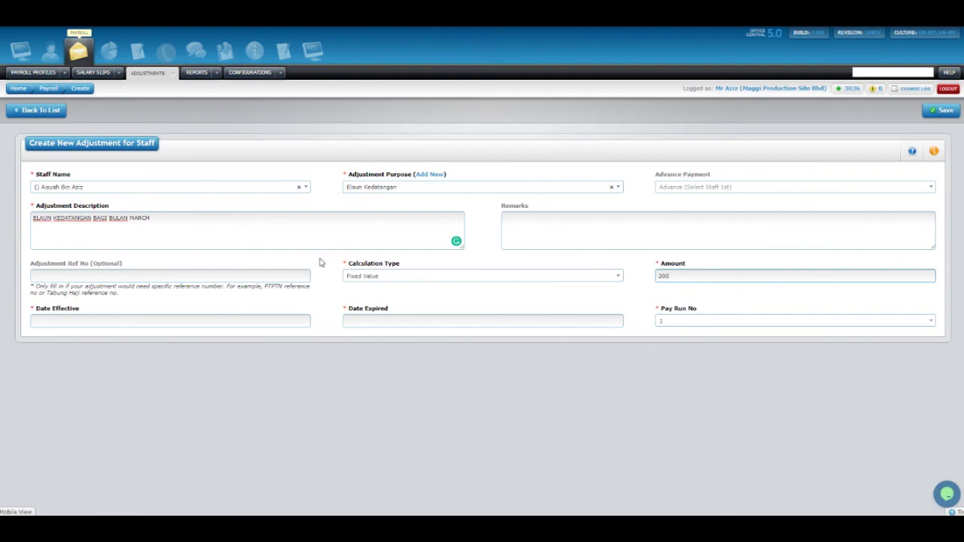
# Set the Date Effective to 1 Mar 2020.
pyautogui.click(198, 358)
pyautogui.click(192, 323)
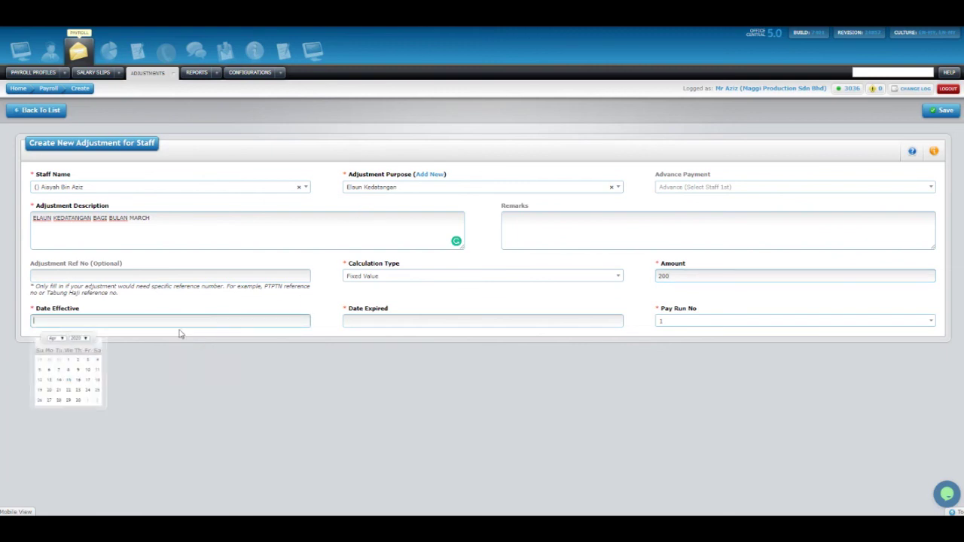
pyautogui.click(56, 339)
pyautogui.click(52, 336)
pyautogui.click(52, 338)
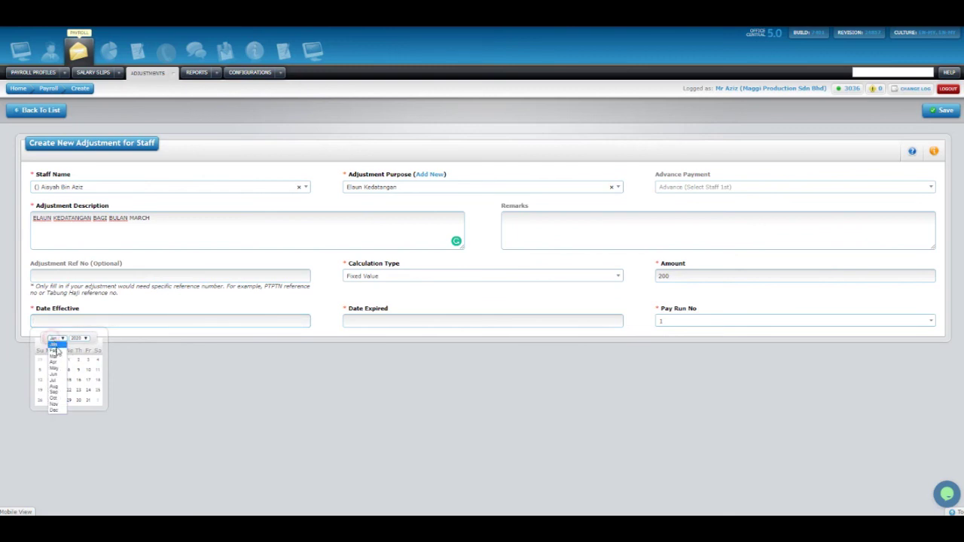
pyautogui.click(53, 355)
pyautogui.click(40, 360)
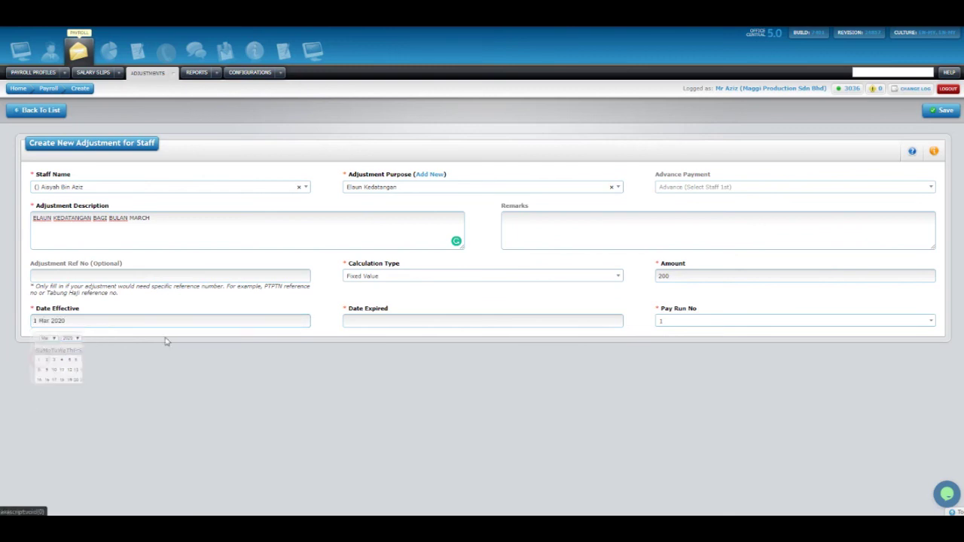
# Set the Date Expired to 31 Mar 2020 and keep Pay Run No at 1.
pyautogui.click(374, 320)
pyautogui.click(367, 338)
pyautogui.click(366, 356)
pyautogui.click(374, 403)
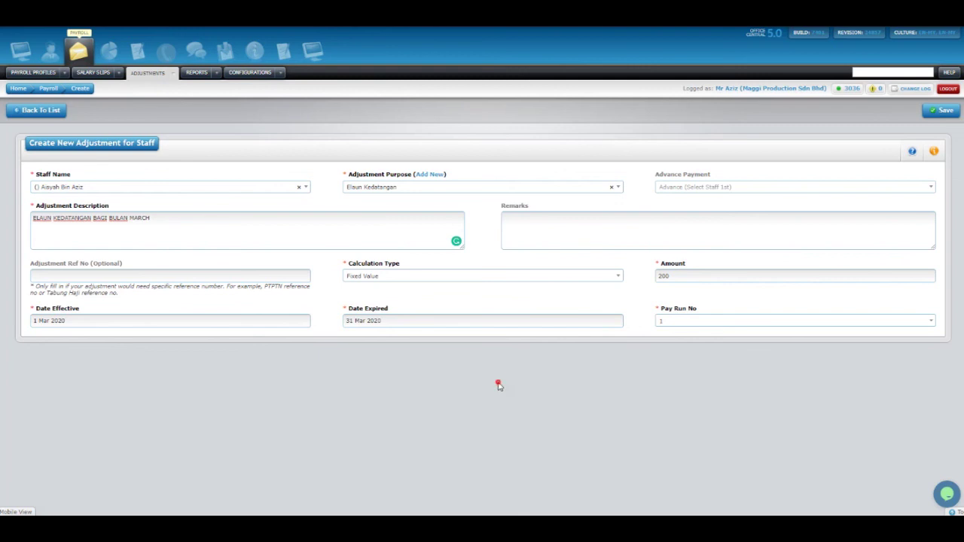
pyautogui.click(678, 324)
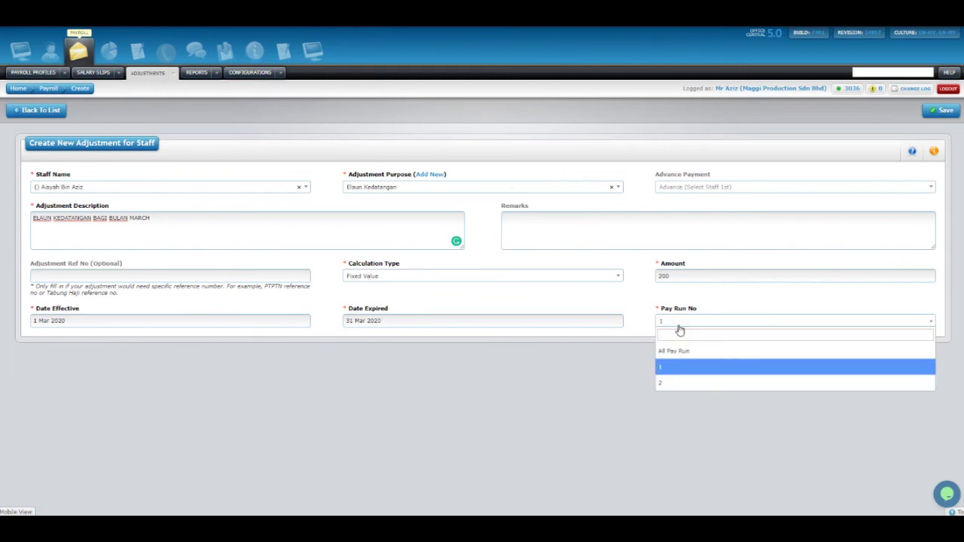
pyautogui.click(678, 326)
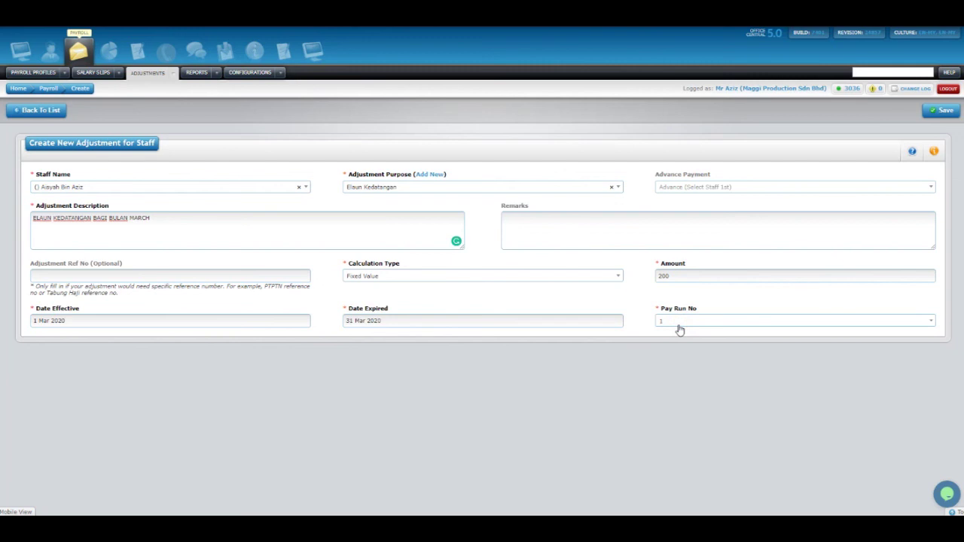
pyautogui.click(708, 323)
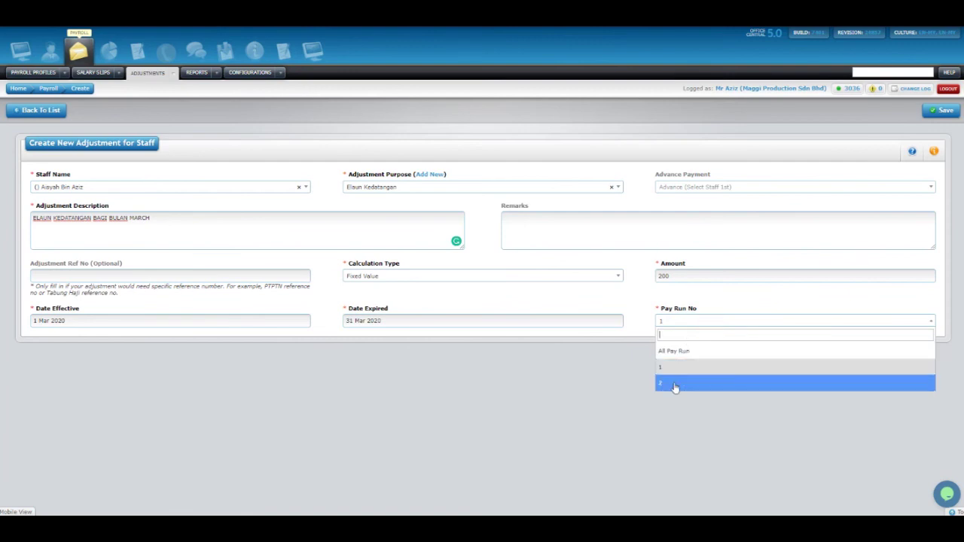
pyautogui.click(619, 364)
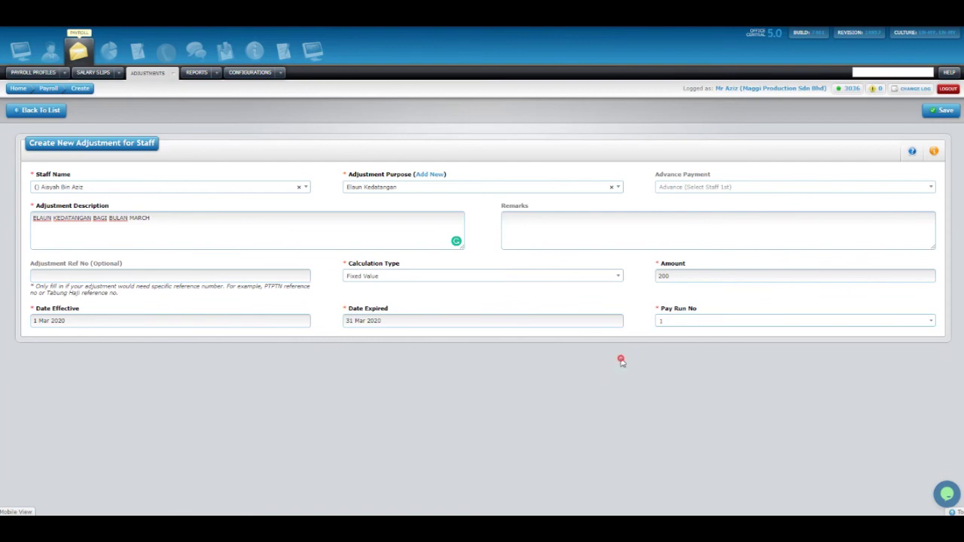
pyautogui.click(677, 326)
pyautogui.click(565, 371)
# Save the Elaun Kedatangan adjustment and start a new Process Salary run from Payroll Module Setup.
pyautogui.click(945, 113)
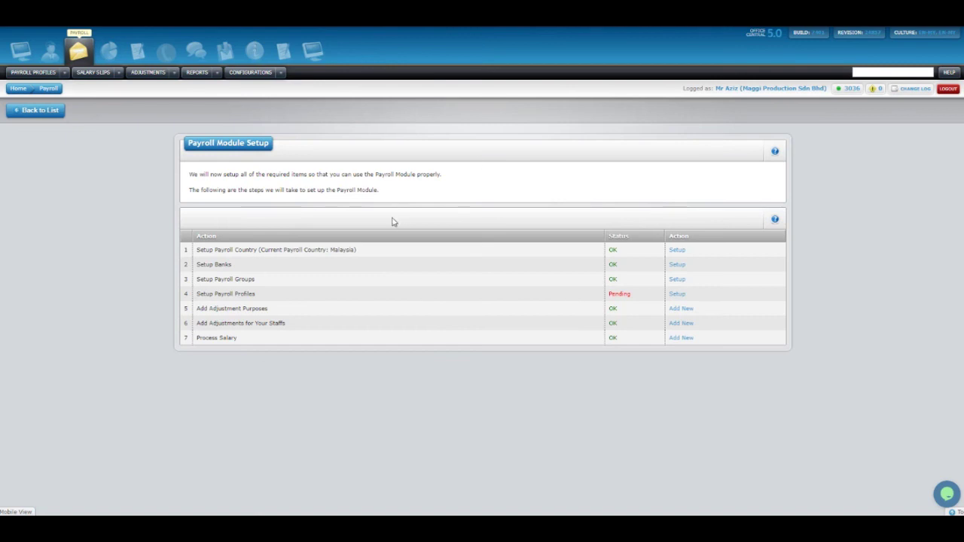
pyautogui.click(138, 311)
pyautogui.moveTo(198, 339); pyautogui.dragTo(245, 340)
pyautogui.click(246, 340)
pyautogui.click(687, 339)
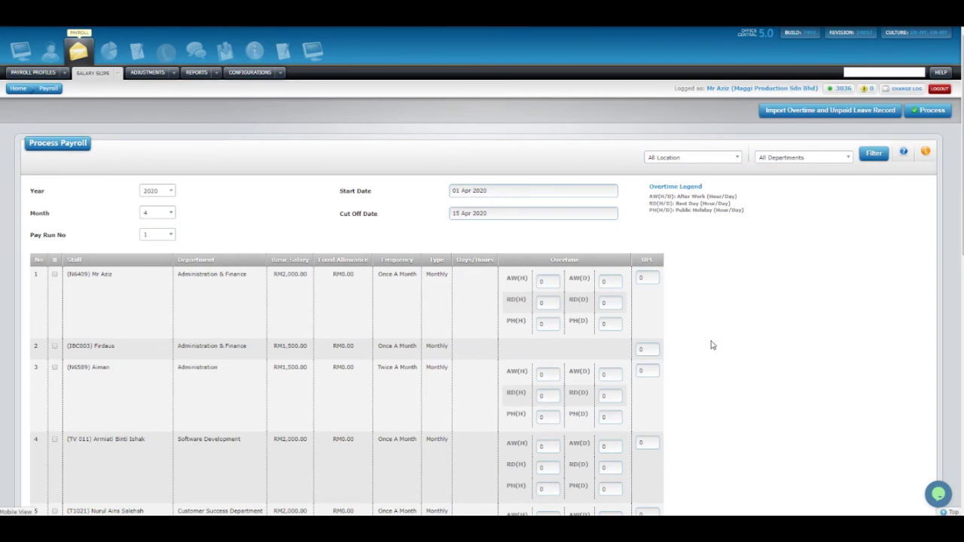
# Set the payroll month to 3.
pyautogui.click(171, 214)
pyautogui.click(193, 208)
pyautogui.click(160, 215)
pyautogui.click(155, 265)
# Set the start date to 1 Mar 2020 and the cut-off date to 31 Mar 2020.
pyautogui.click(514, 189)
pyautogui.click(476, 208)
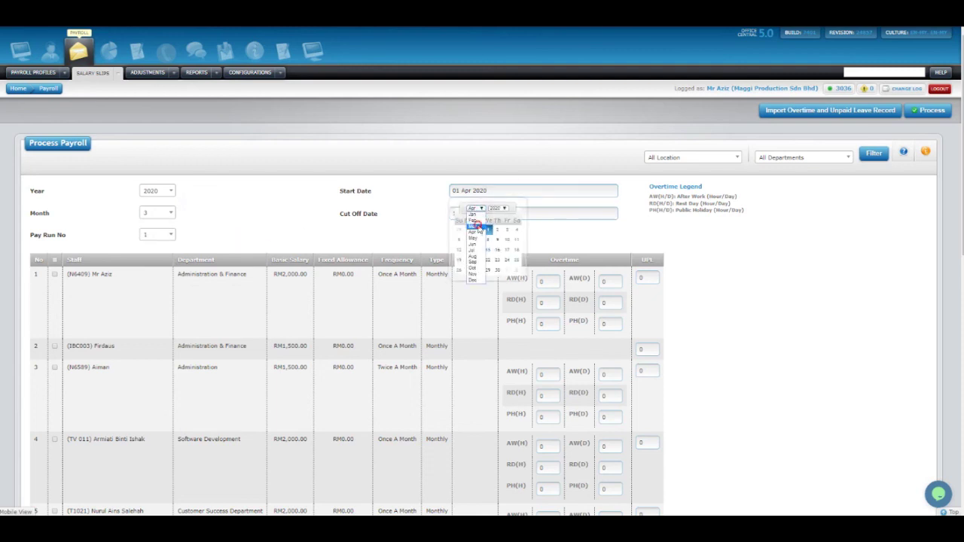
pyautogui.click(476, 226)
pyautogui.click(460, 230)
pyautogui.click(489, 214)
pyautogui.click(471, 231)
pyautogui.click(476, 250)
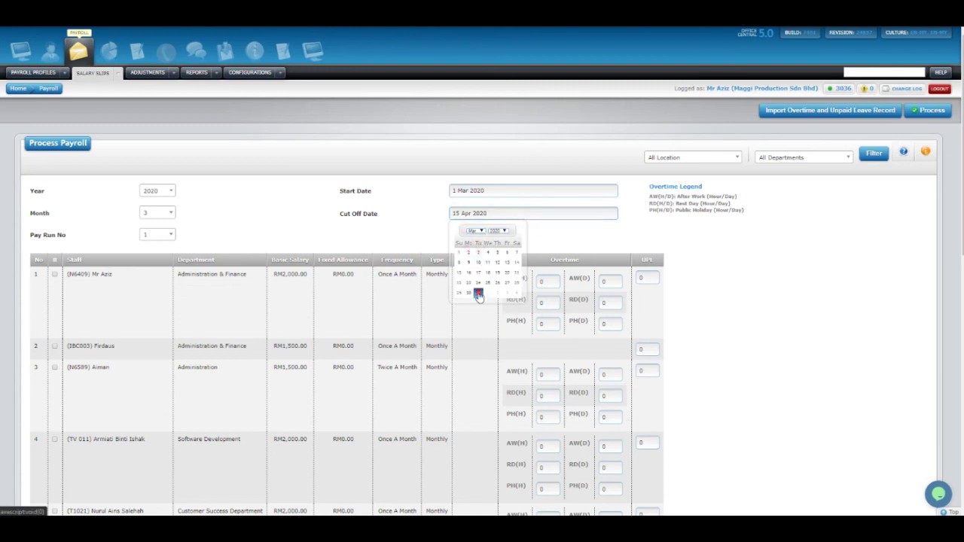
pyautogui.click(478, 294)
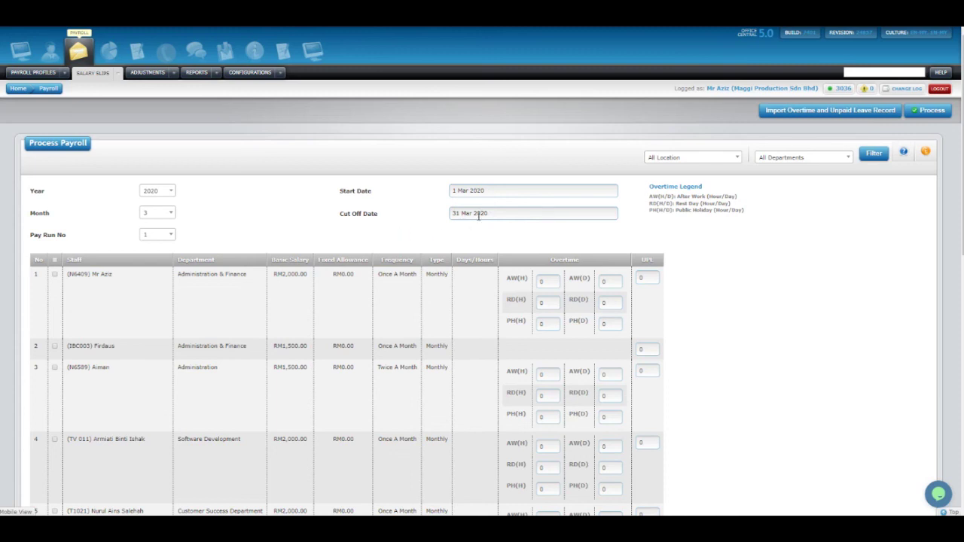
pyautogui.click(358, 241)
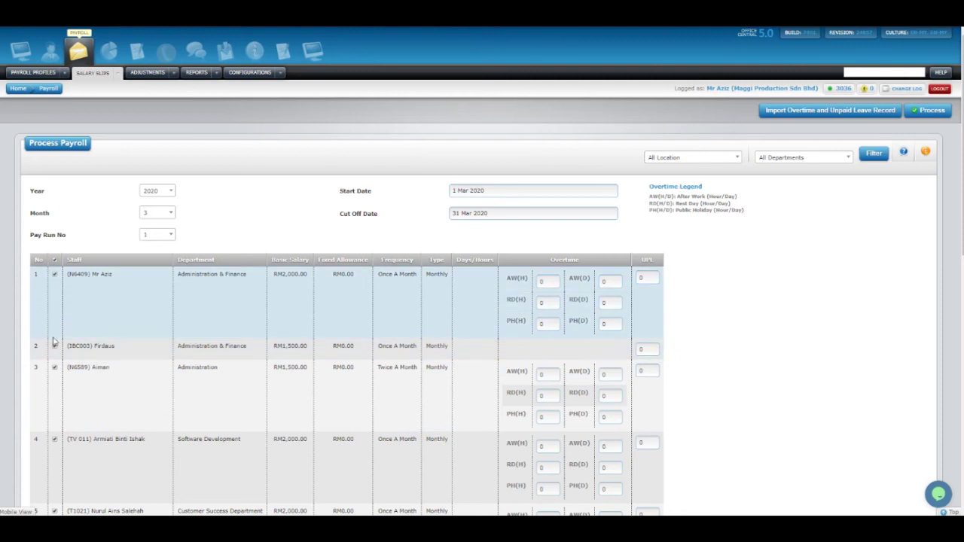
# Scroll through the March 2020 payroll staff list to locate row 12.
pyautogui.scroll(-5, 92, 381)
pyautogui.scroll(4, 41, 347)
pyautogui.scroll(2, 42, 347)
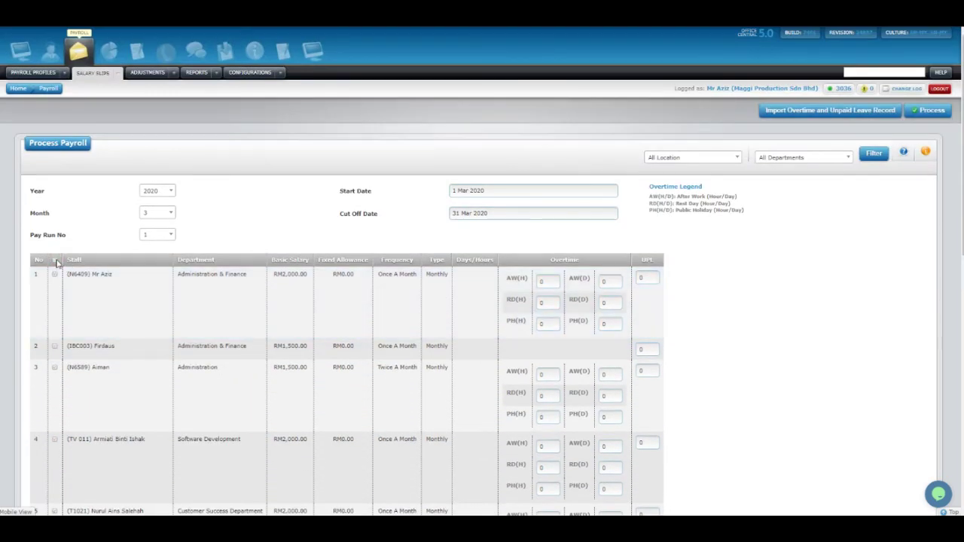
pyautogui.scroll(-7, 91, 335)
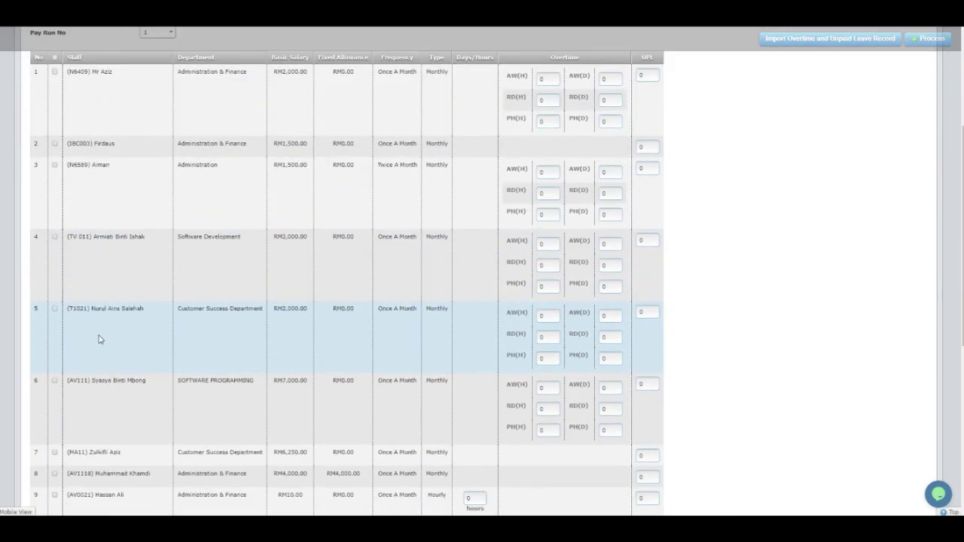
pyautogui.scroll(-3, 98, 339)
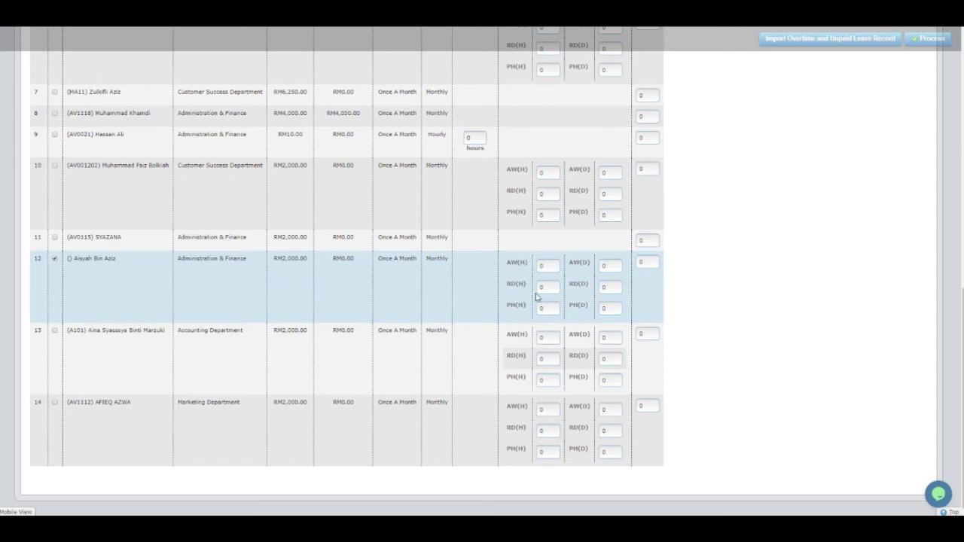
pyautogui.scroll(10, 542, 307)
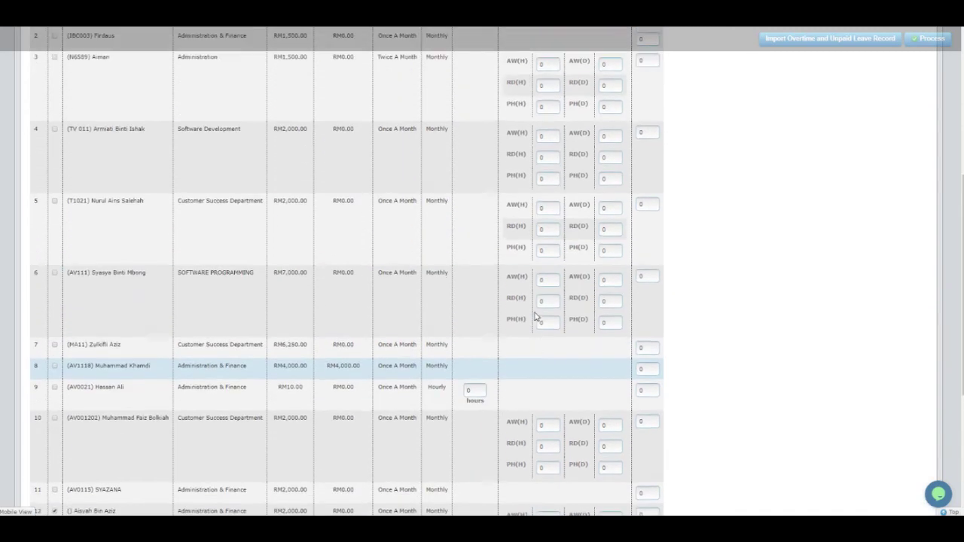
pyautogui.moveTo(548, 253); pyautogui.dragTo(589, 256)
pyautogui.scroll(-10, 532, 272)
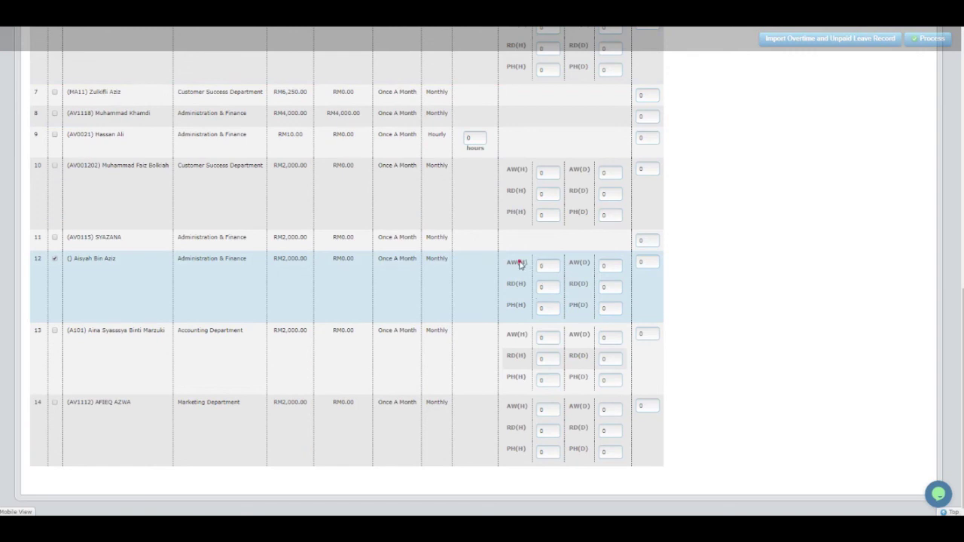
# Enter 3 after-work (AW) and 2 rest-day (RD) overtime hours for row 12.
pyautogui.click(552, 265)
pyautogui.moveTo(548, 268); pyautogui.dragTo(531, 271)
pyautogui.moveTo(553, 284); pyautogui.dragTo(525, 290)
pyautogui.write('2')
pyautogui.click(704, 290)
# Select row 12's UPL value and review the row's overtime entries.
pyautogui.scroll(10, 657, 265)
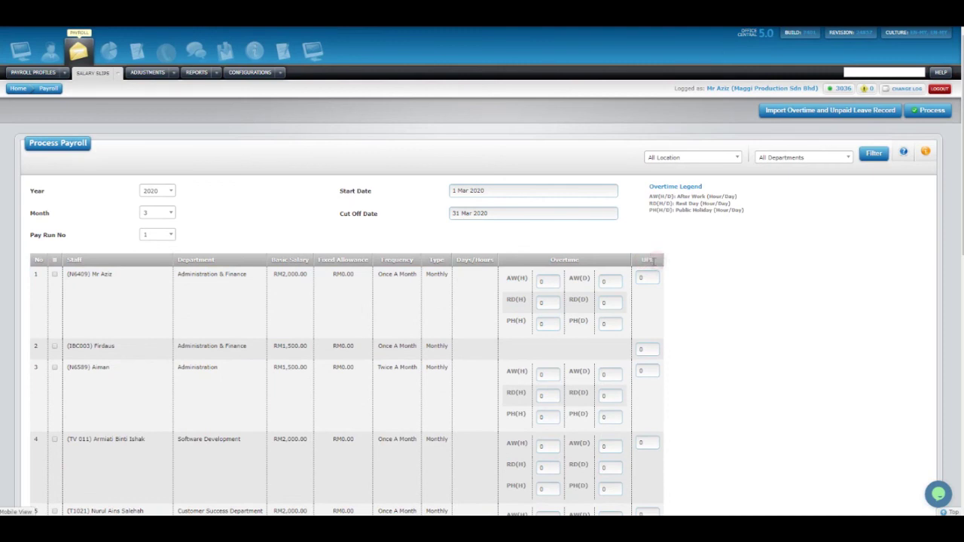
pyautogui.scroll(-1, 623, 325)
pyautogui.scroll(-10, 624, 326)
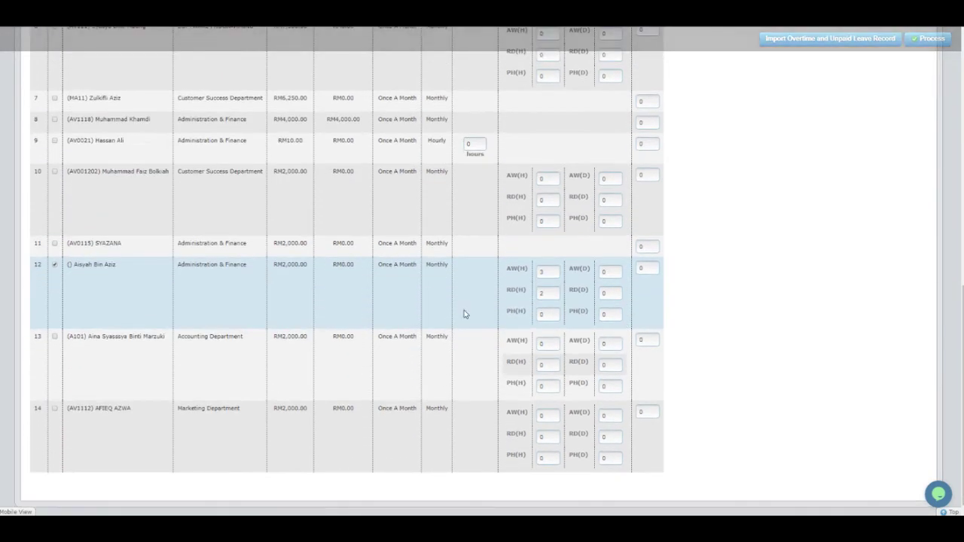
pyautogui.click(652, 269)
pyautogui.scroll(2, 649, 286)
pyautogui.scroll(-2, 648, 286)
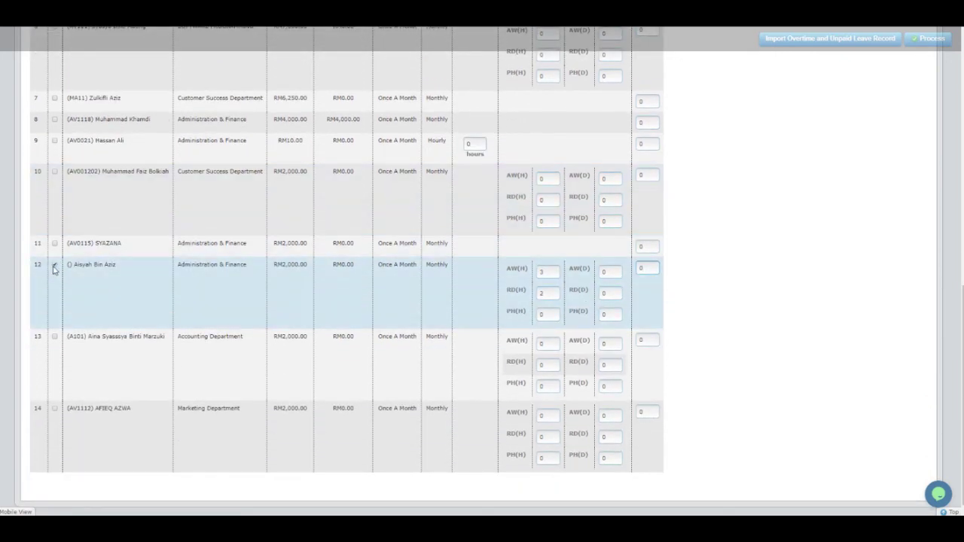
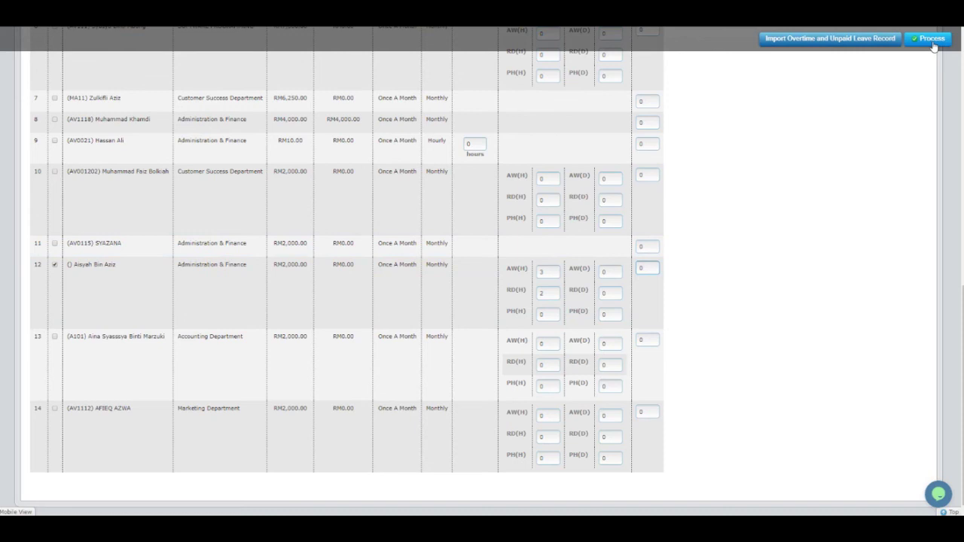
# Process the ticked employee's salary, filter to March 2020, and download the last row's slip PDF.
pyautogui.click(932, 43)
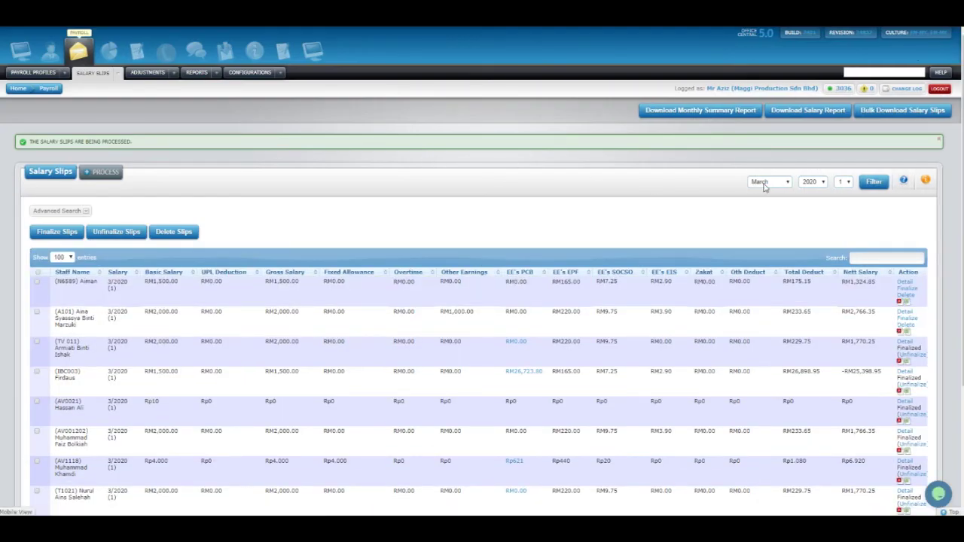
pyautogui.click(872, 182)
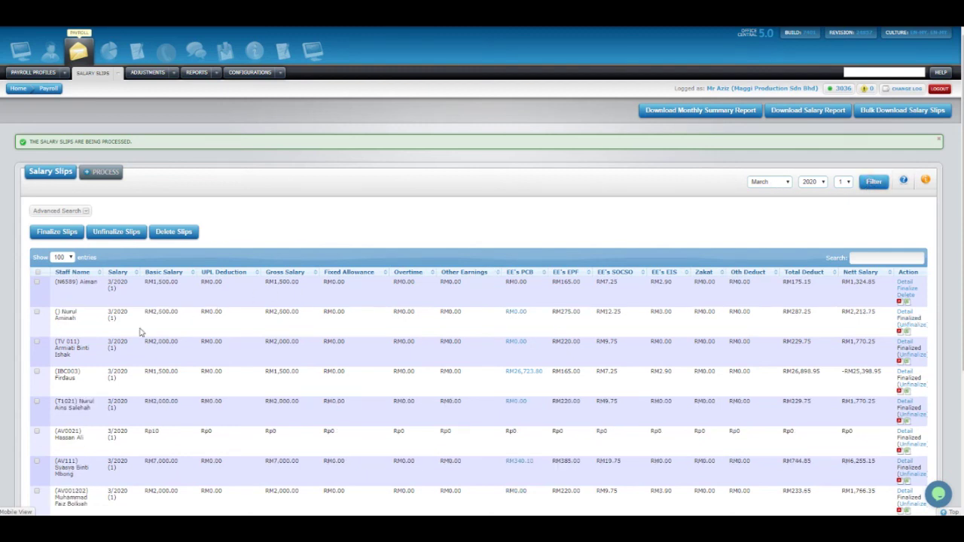
pyautogui.scroll(-3, 140, 311)
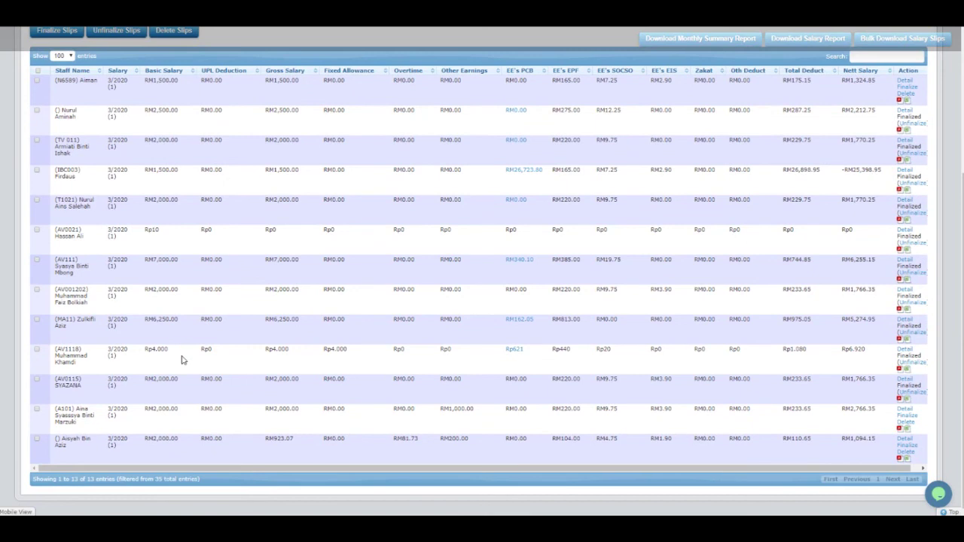
pyautogui.moveTo(148, 439); pyautogui.dragTo(887, 452)
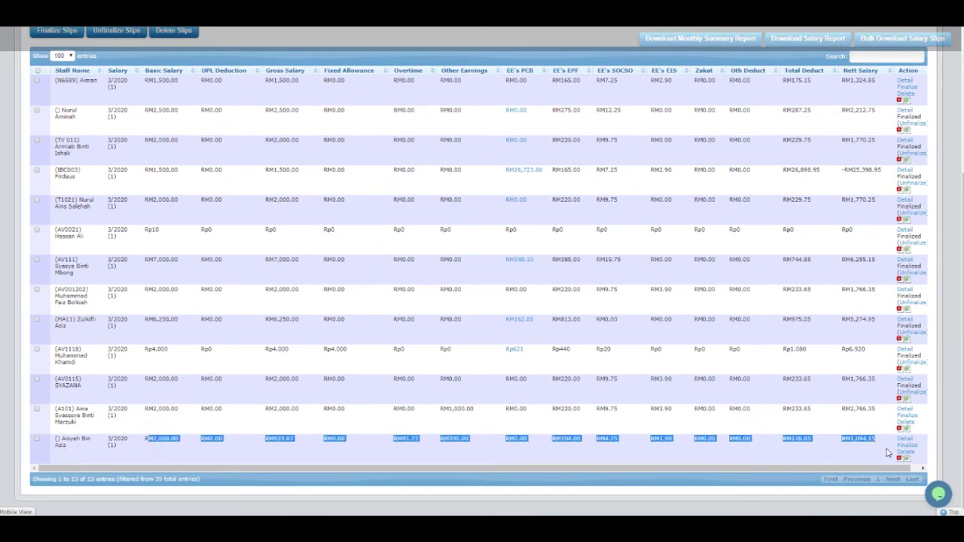
pyautogui.click(876, 442)
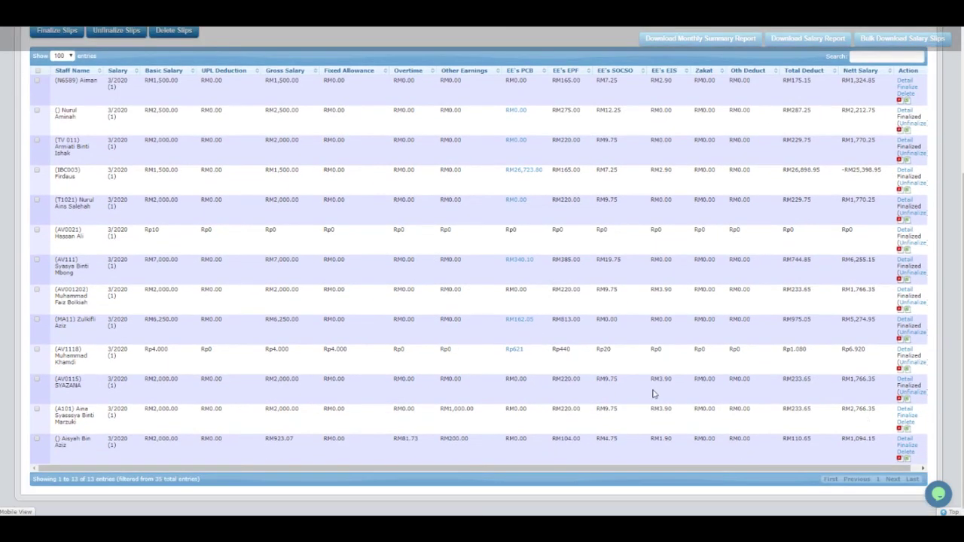
pyautogui.moveTo(195, 468); pyautogui.dragTo(274, 480)
pyautogui.click(892, 459)
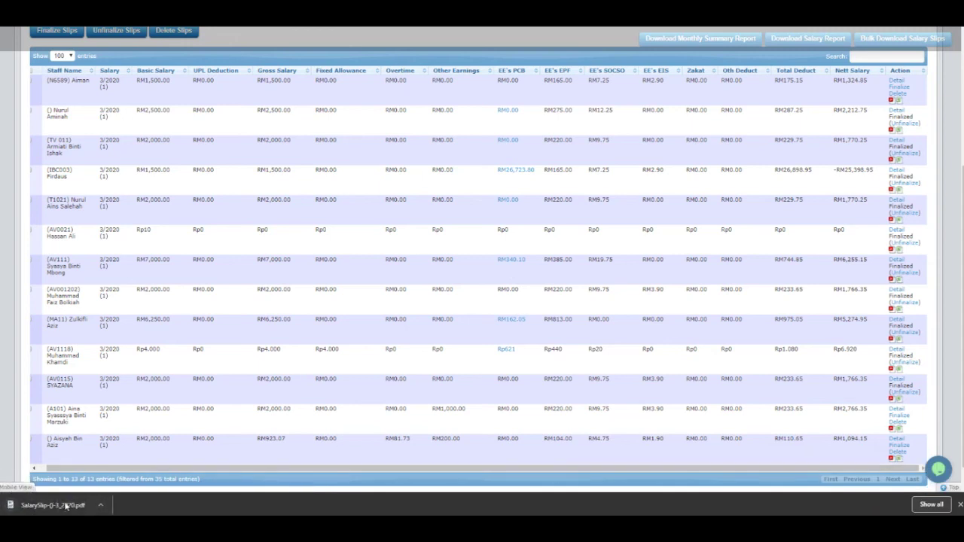
# Open the downloaded SalarySlip PDF and scroll through it to check the figures.
pyautogui.click(64, 506)
pyautogui.scroll(-3, 550, 257)
pyautogui.scroll(3, 543, 249)
pyautogui.scroll(-3, 528, 227)
pyautogui.scroll(3, 467, 136)
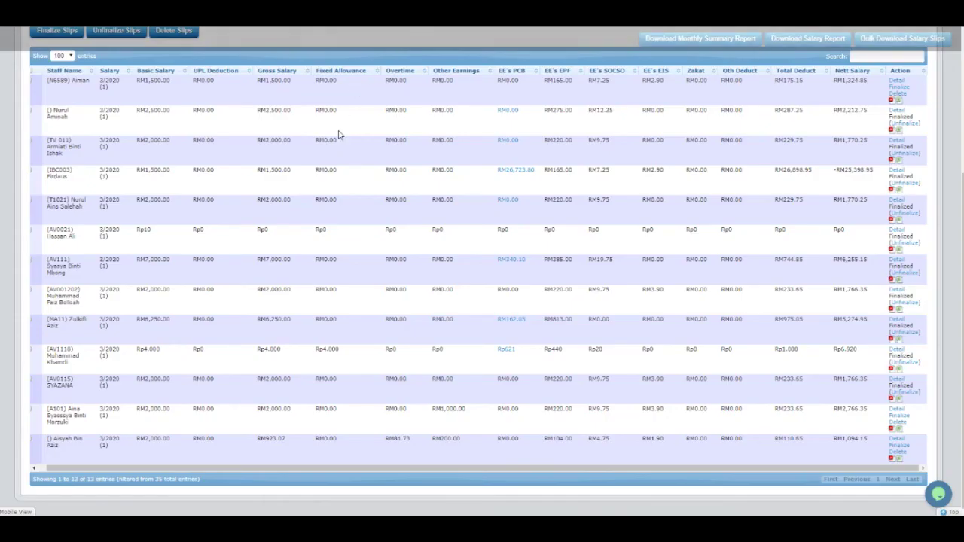
pyautogui.scroll(3, 344, 128)
pyautogui.click(280, 68)
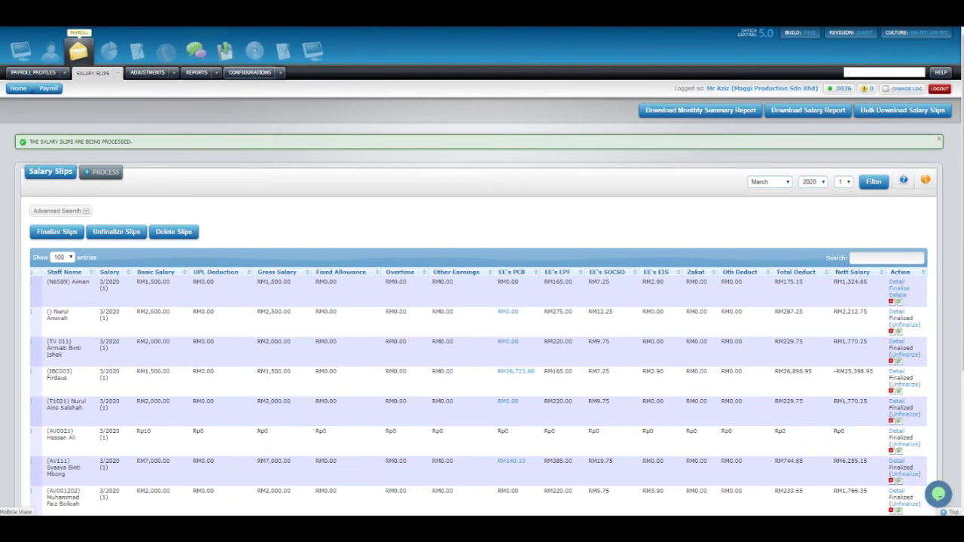
# Start Payroll Module Onboarding to list the seven setup steps and their status.
pyautogui.click(300, 89)
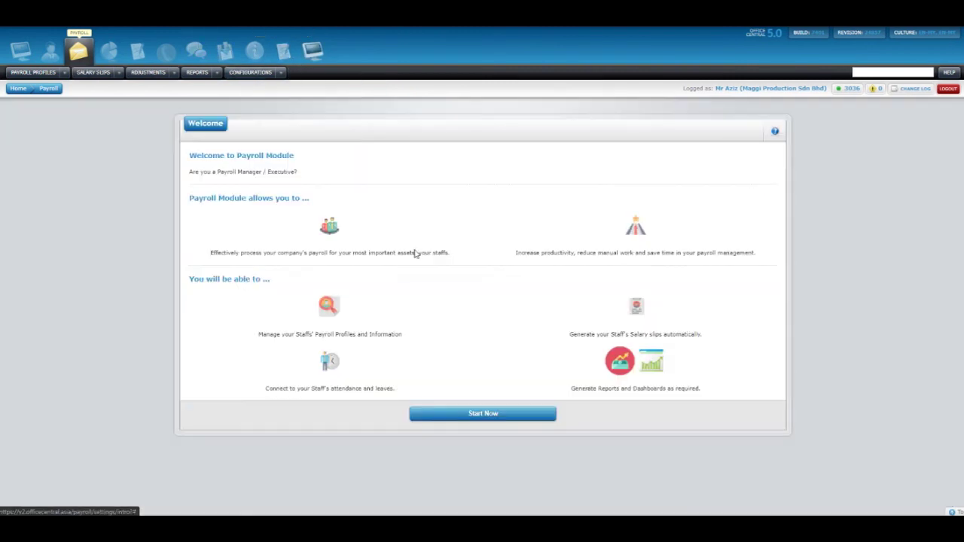
pyautogui.click(444, 413)
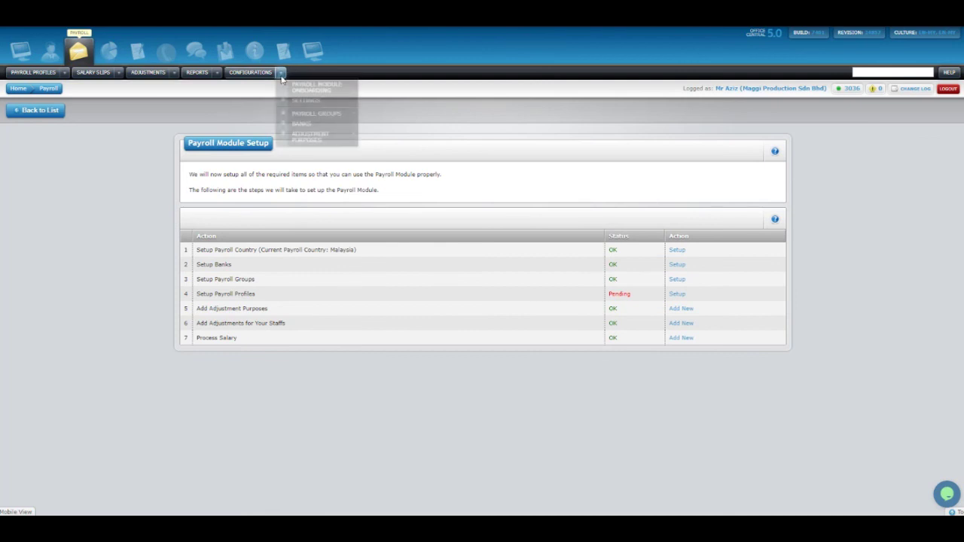
pyautogui.moveTo(283, 75)
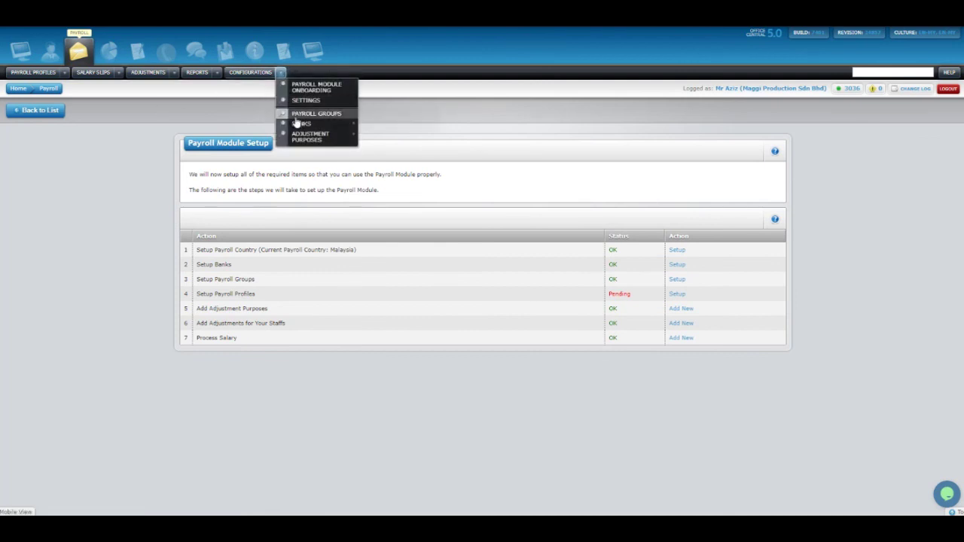
pyautogui.moveTo(66, 77)
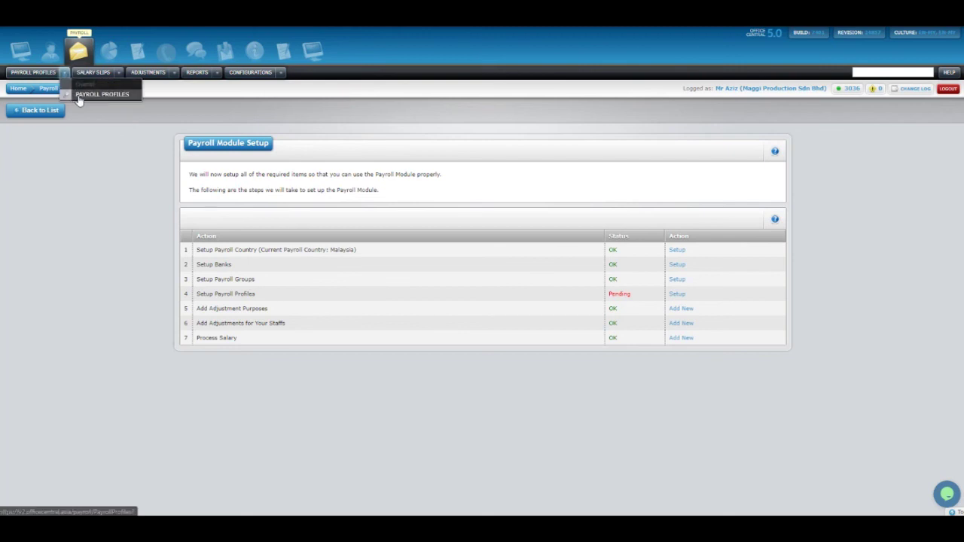
# Scroll through the Payroll Profiles page showing four staff without profiles.
pyautogui.click(80, 98)
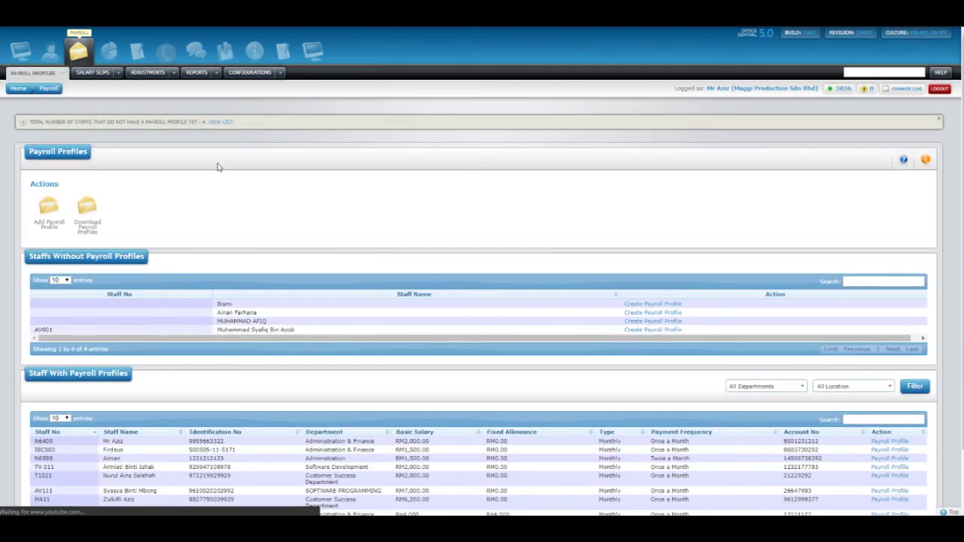
pyautogui.scroll(-1, 568, 414)
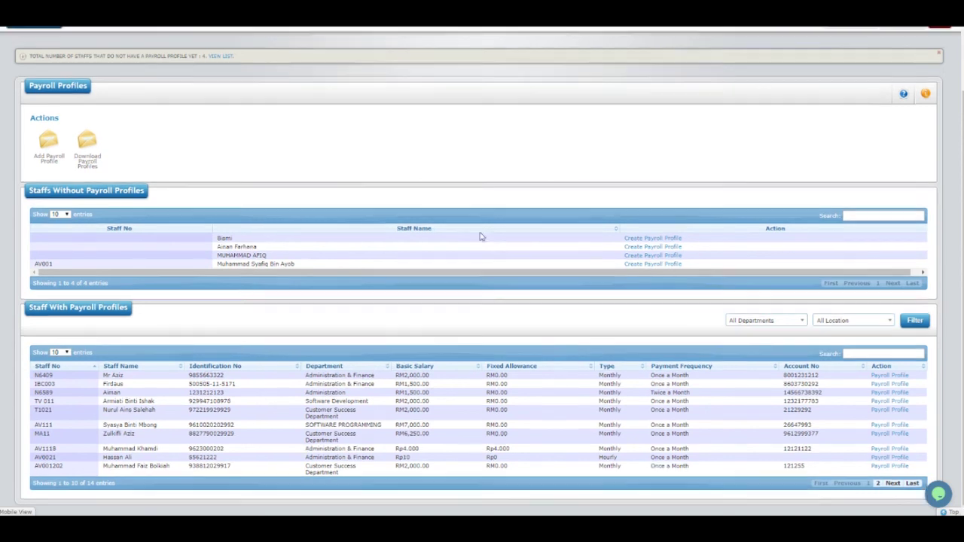
pyautogui.scroll(1, 316, 165)
# Return to the March 2020 Salary Slips list via Salary Slips > View List.
pyautogui.click(117, 74)
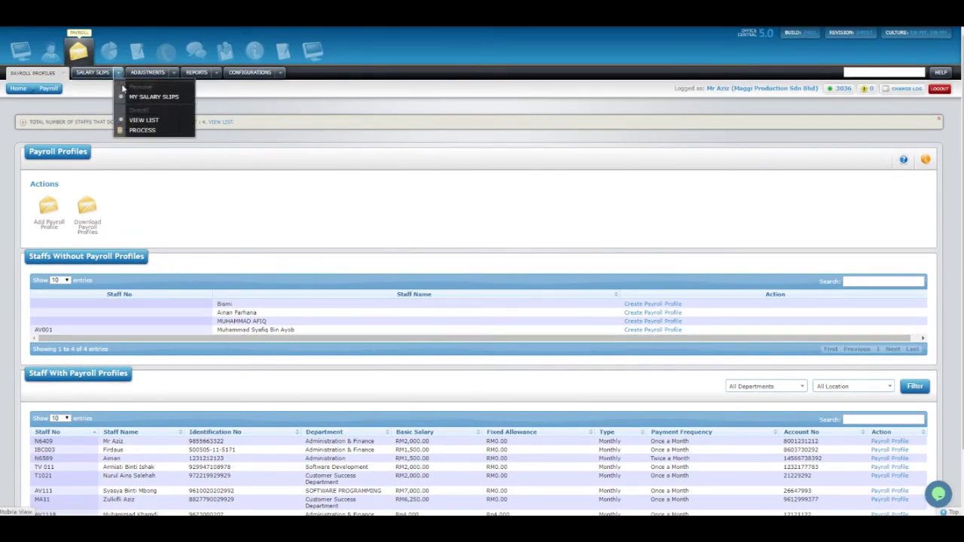
pyautogui.click(140, 121)
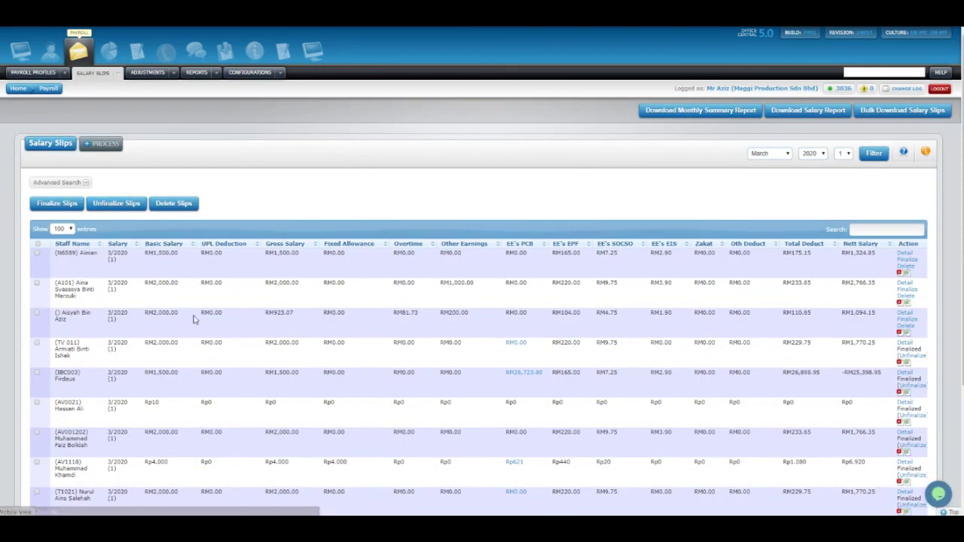
pyautogui.click(173, 74)
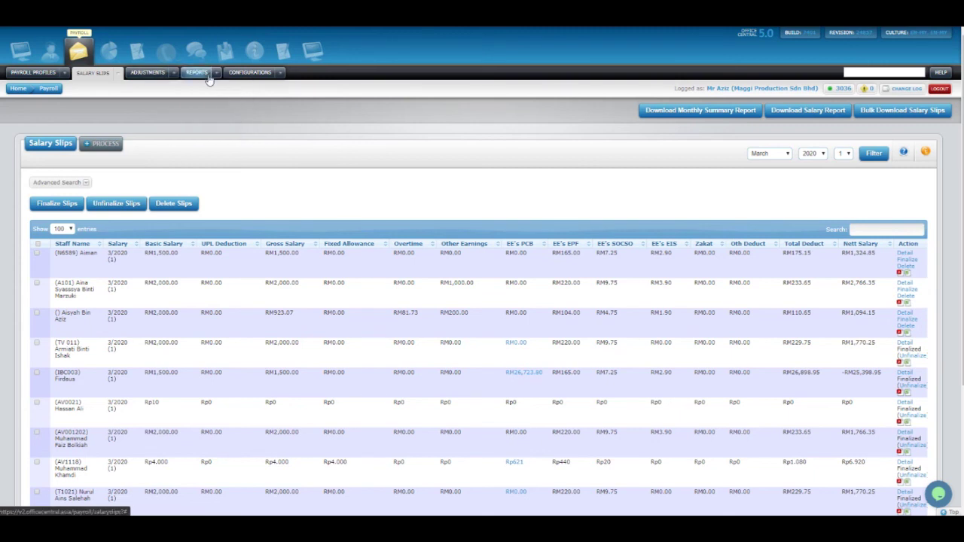
pyautogui.moveTo(215, 78)
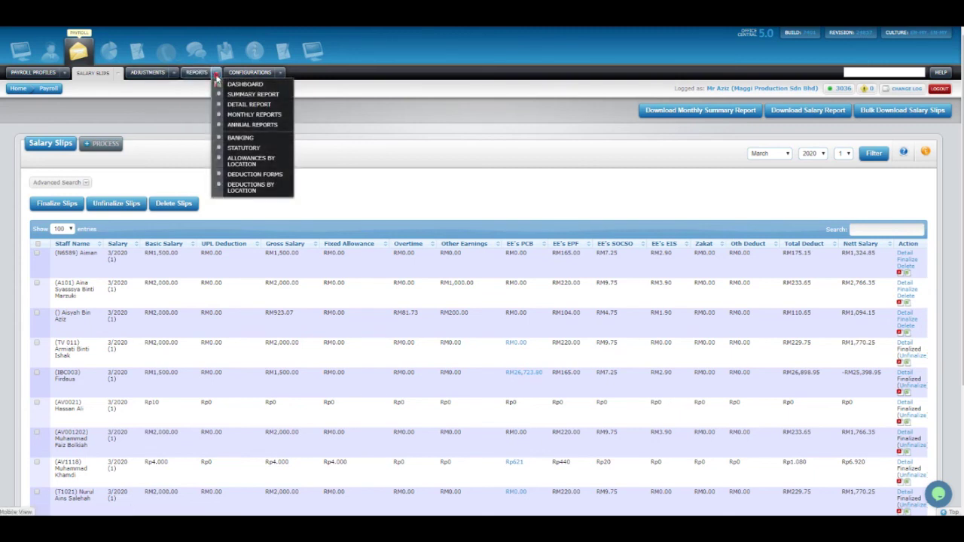
# Filter the Salary Pay Detail Listing to March 2020, Pay Run 1.
pyautogui.click(226, 94)
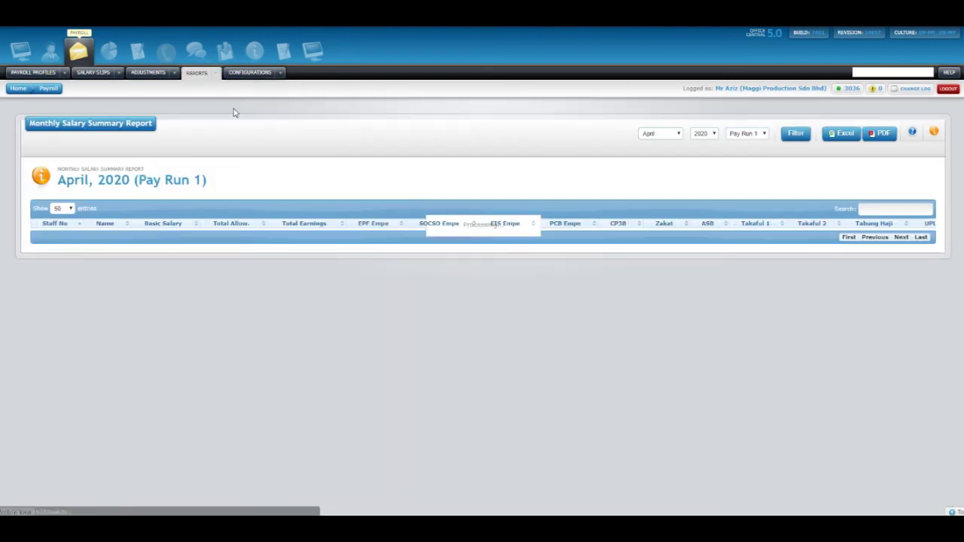
pyautogui.moveTo(216, 77)
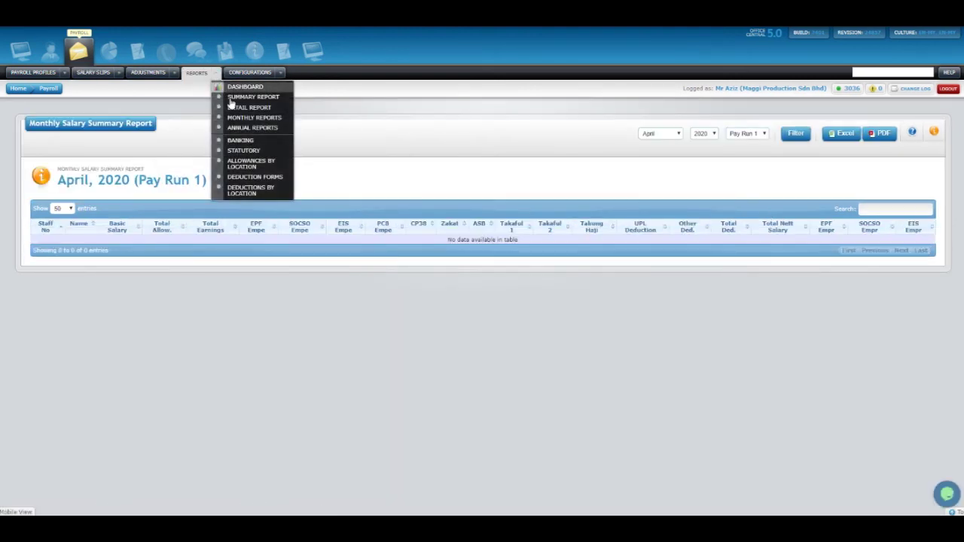
pyautogui.click(236, 107)
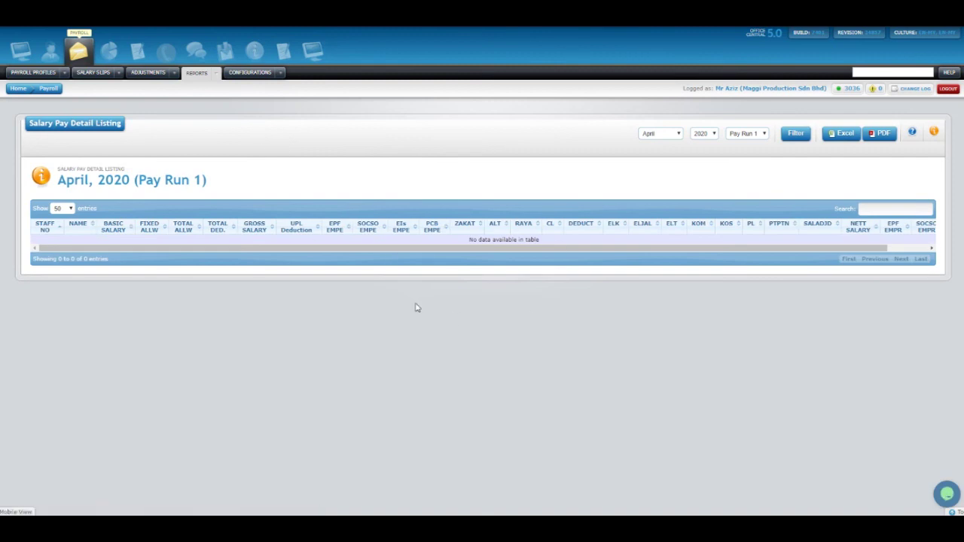
pyautogui.click(673, 135)
pyautogui.click(661, 156)
pyautogui.click(798, 135)
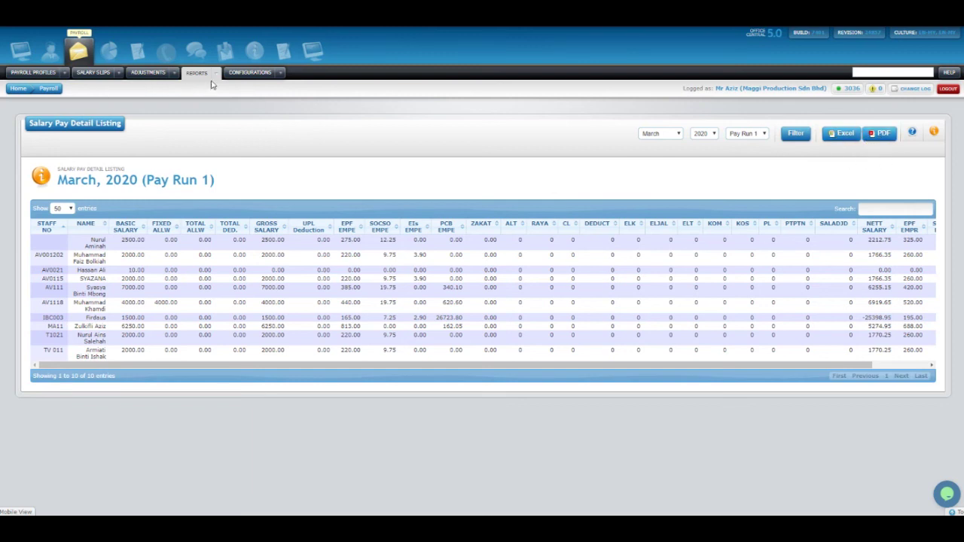
pyautogui.moveTo(217, 78)
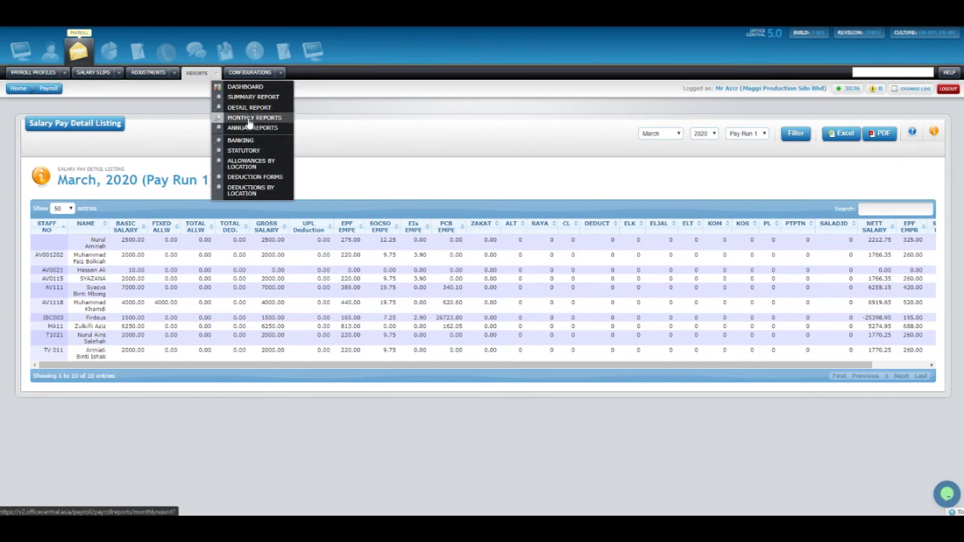
pyautogui.click(241, 140)
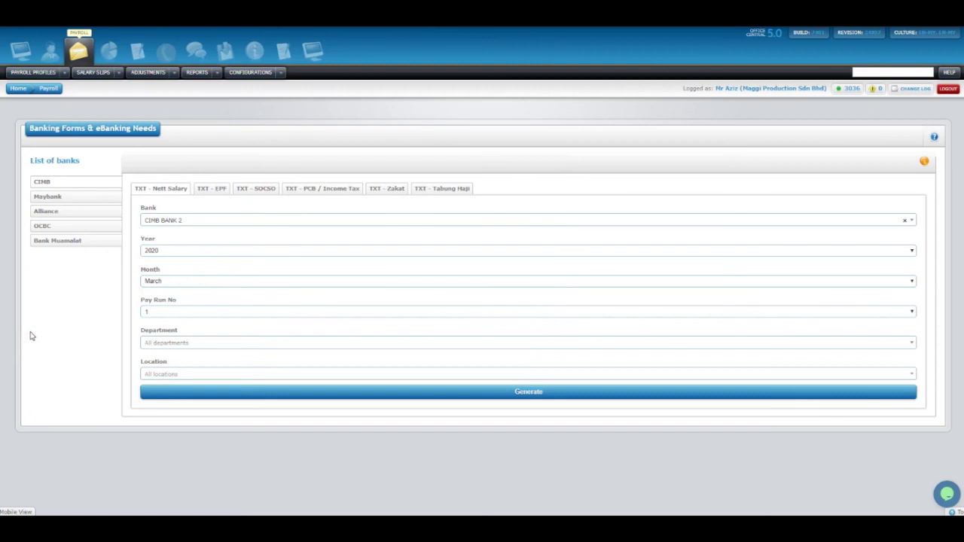
# Generate the CIMB BANK 2 net salary text file for March 2020.
pyautogui.click(118, 72)
pyautogui.click(166, 220)
pyautogui.click(173, 258)
pyautogui.click(183, 250)
pyautogui.click(161, 315)
pyautogui.click(160, 280)
pyautogui.click(168, 307)
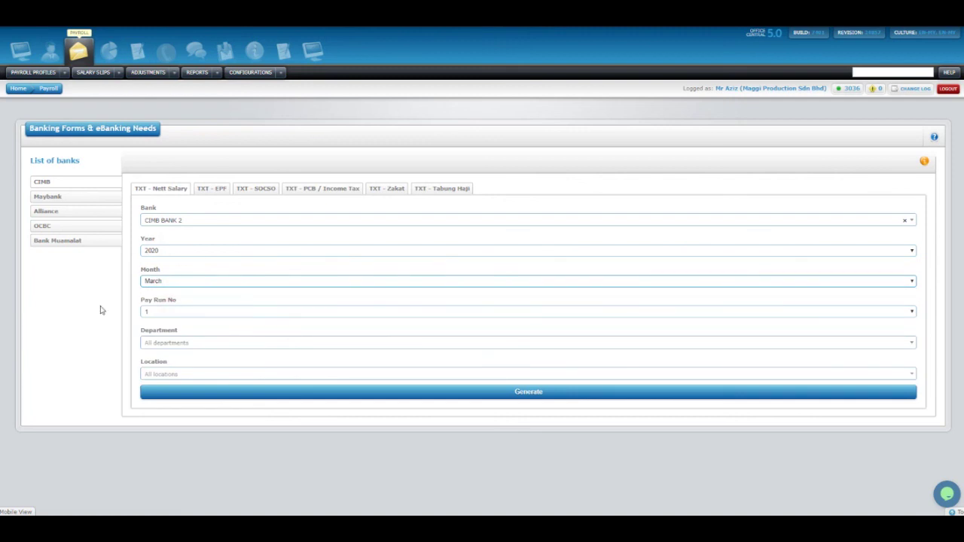
pyautogui.click(277, 393)
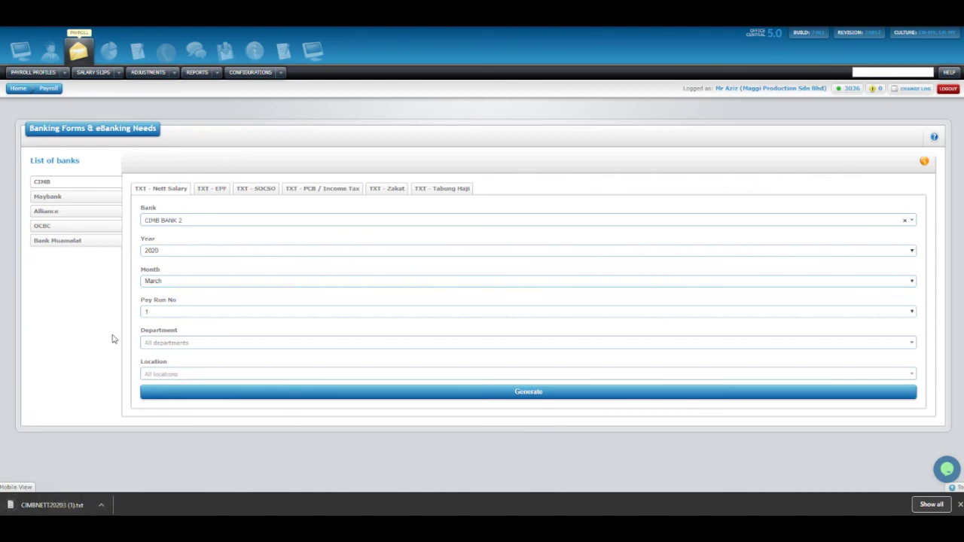
# View the CIMB EPF and Tabung Haji text file forms.
pyautogui.click(214, 189)
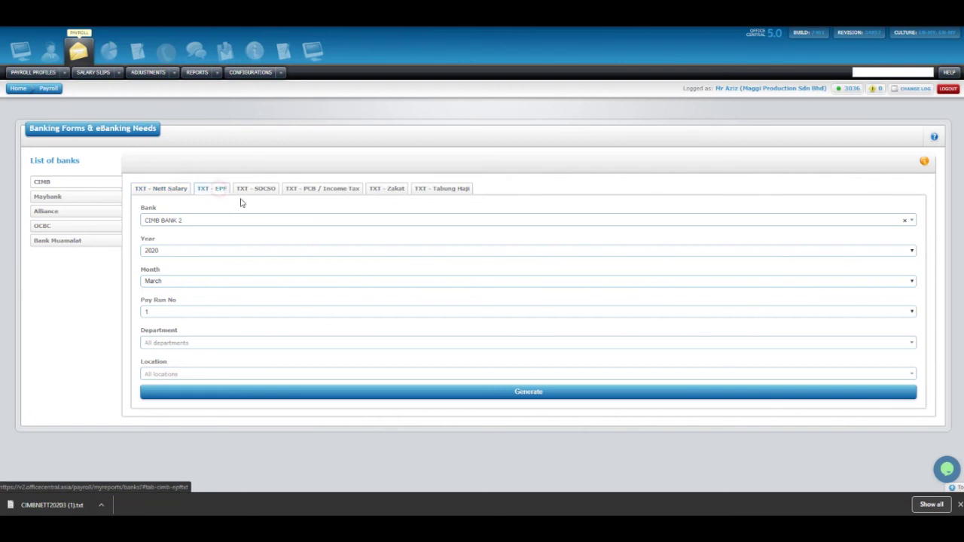
pyautogui.click(436, 192)
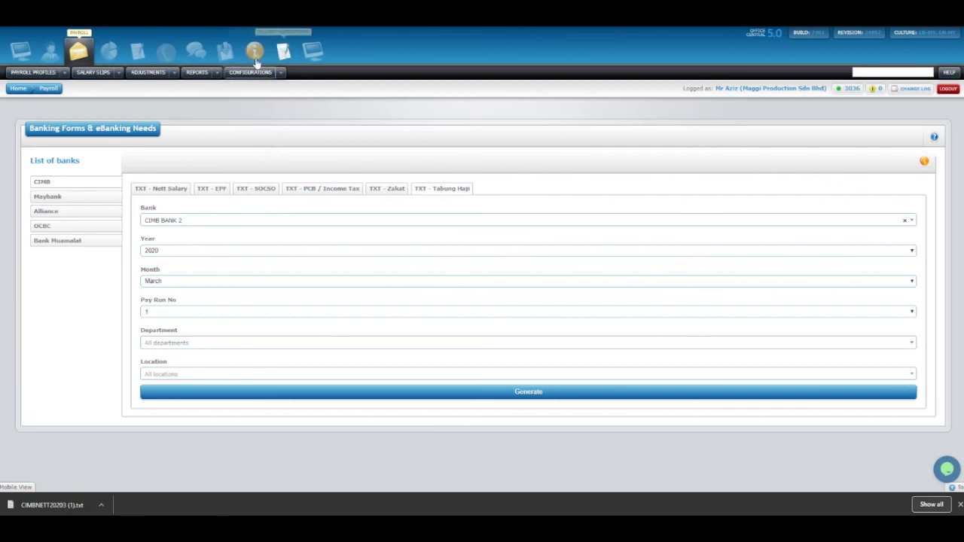
pyautogui.click(226, 72)
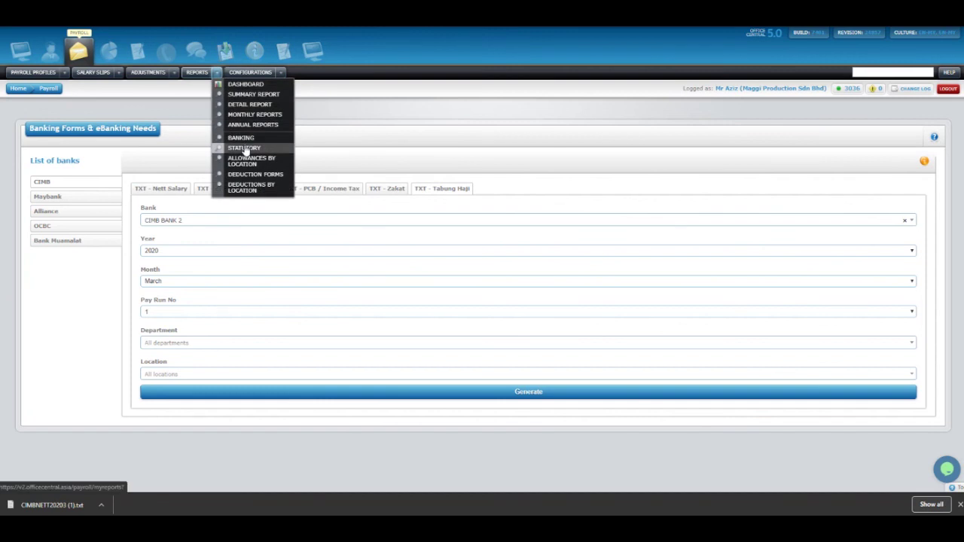
# Generate the EPF Borang A for March 2020 in PDF format.
pyautogui.click(244, 147)
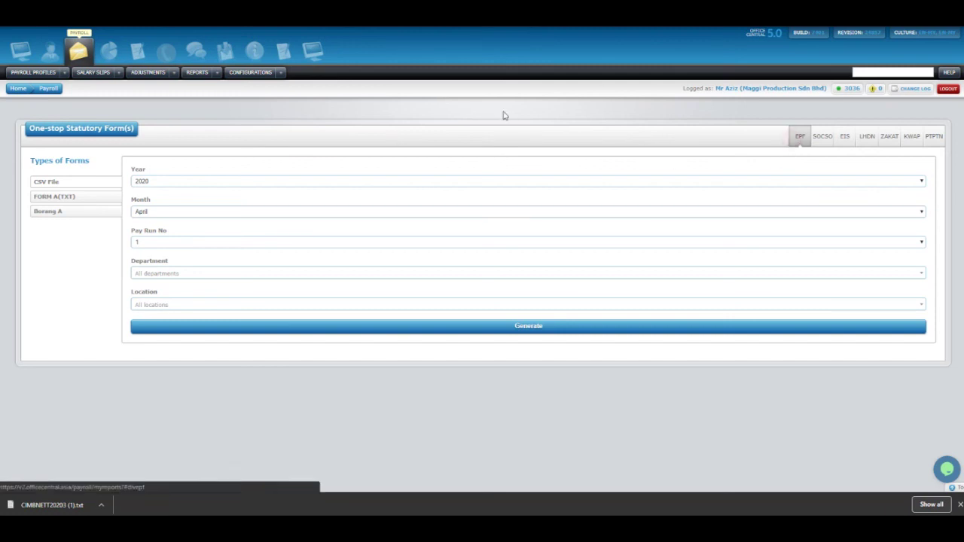
pyautogui.click(55, 212)
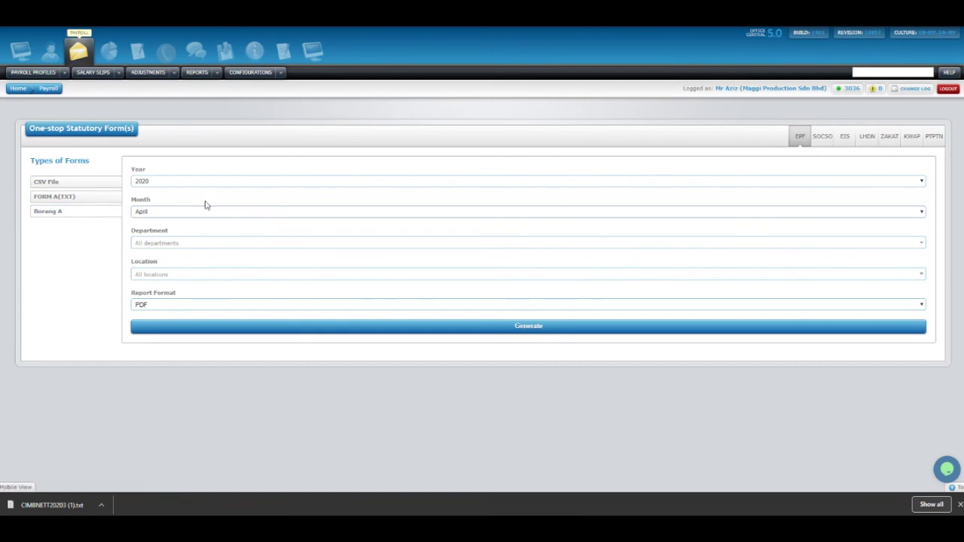
pyautogui.click(163, 213)
pyautogui.click(144, 238)
pyautogui.click(145, 306)
pyautogui.click(158, 315)
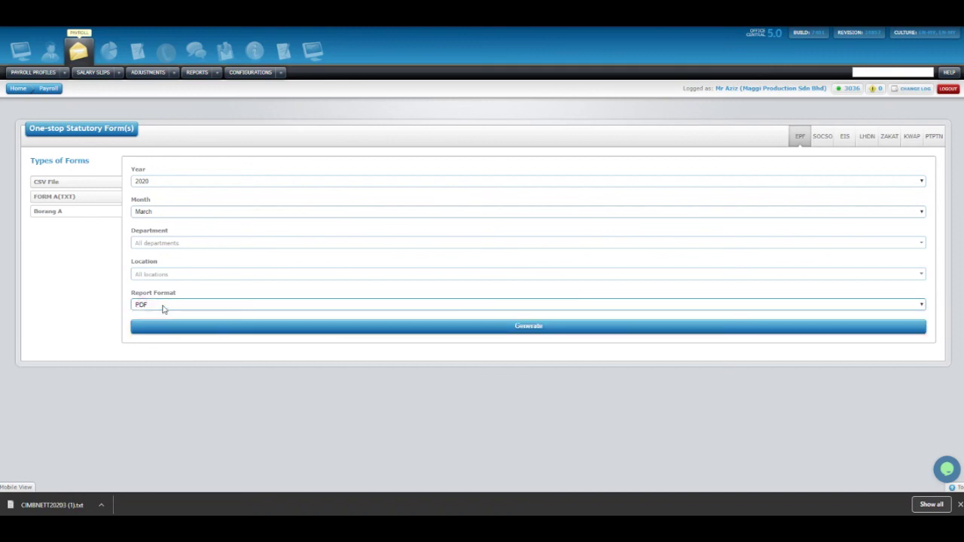
pyautogui.click(162, 306)
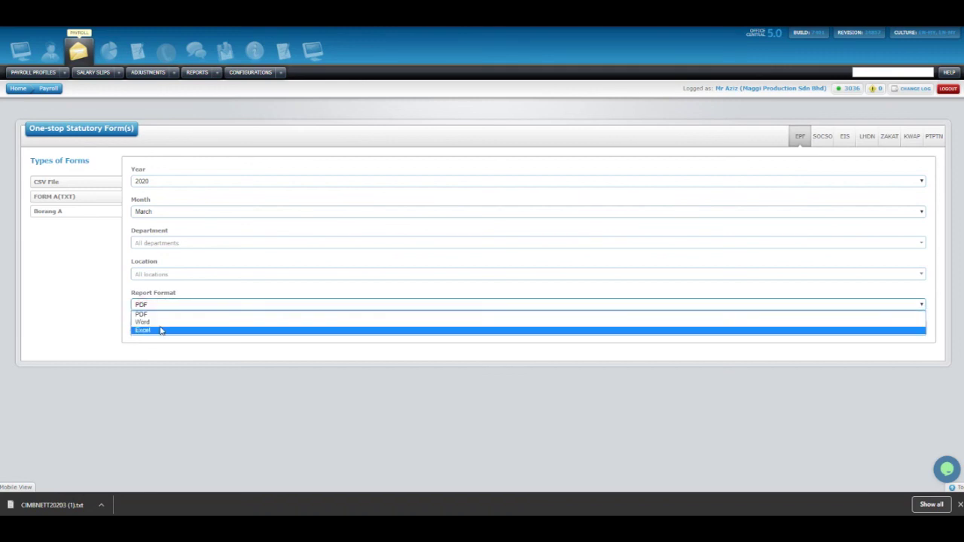
pyautogui.click(93, 326)
pyautogui.click(161, 305)
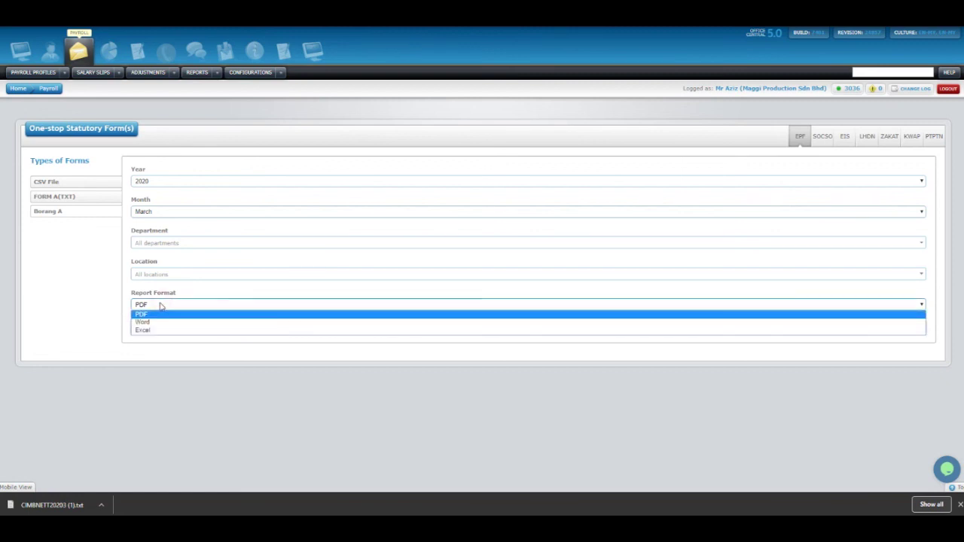
pyautogui.click(144, 314)
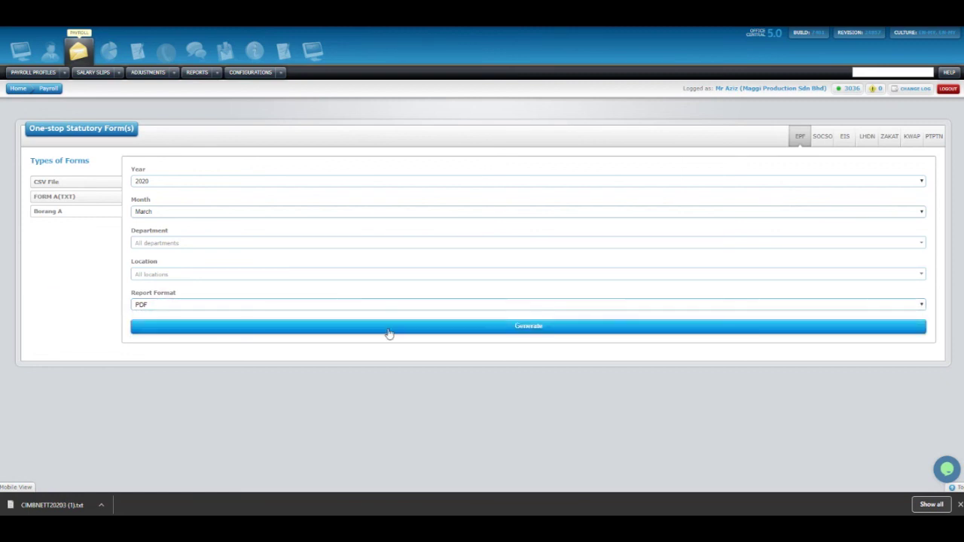
pyautogui.click(428, 334)
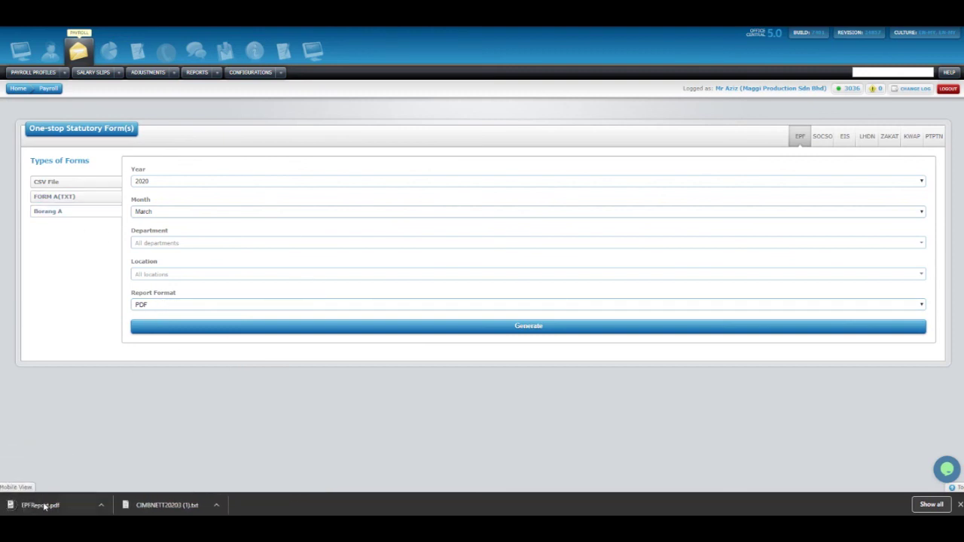
# Review EPFReport.pdf listing 9 employees totalling RM 29250.00, then return to statutory forms.
pyautogui.click(44, 507)
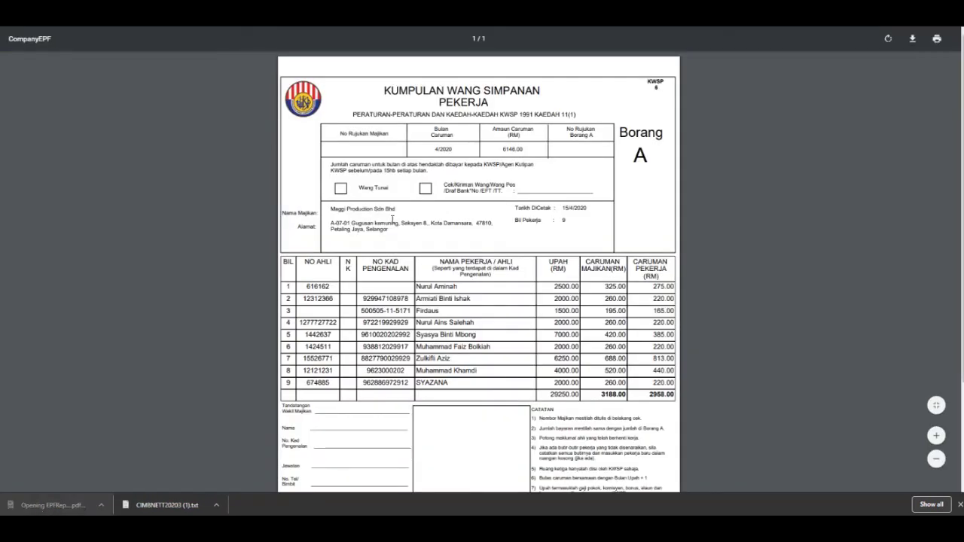
pyautogui.scroll(-3, 486, 179)
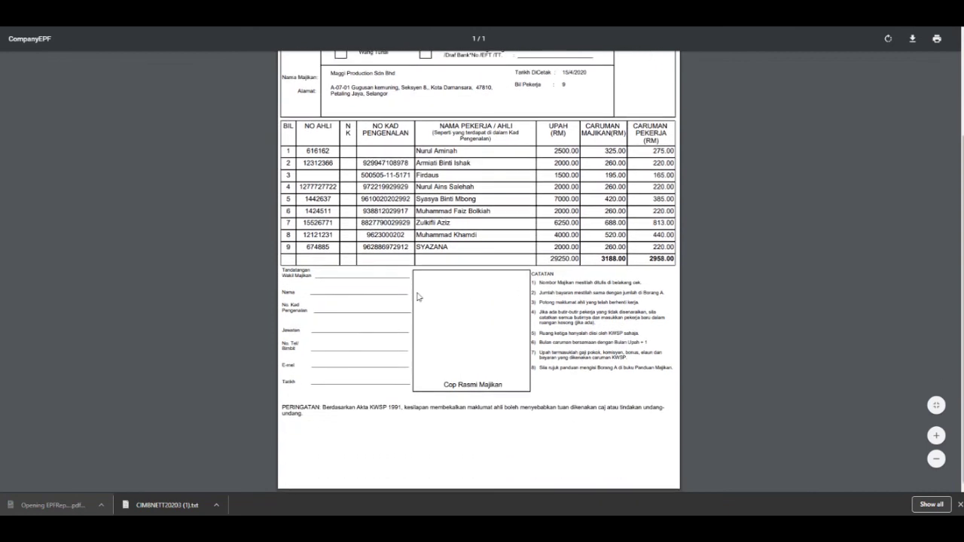
pyautogui.scroll(3, 538, 345)
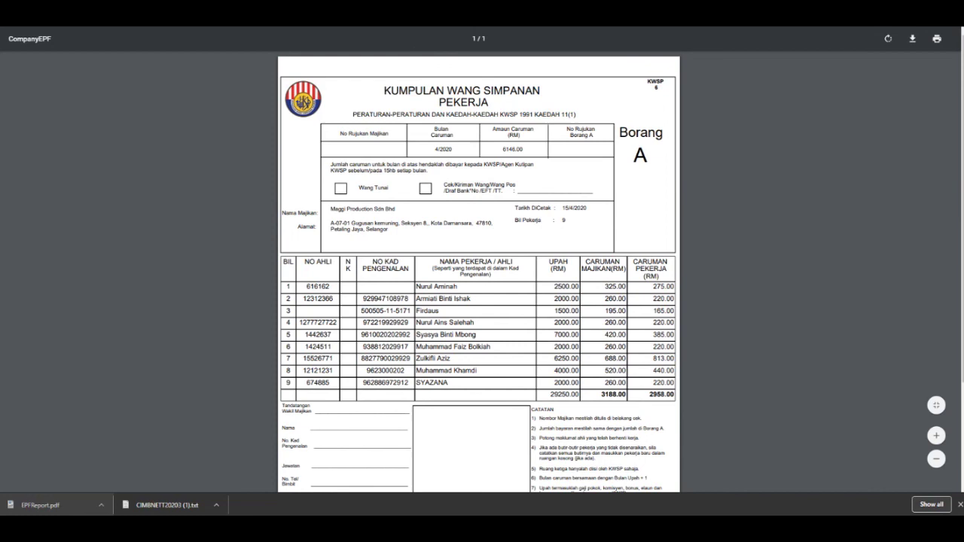
pyautogui.click(422, 11)
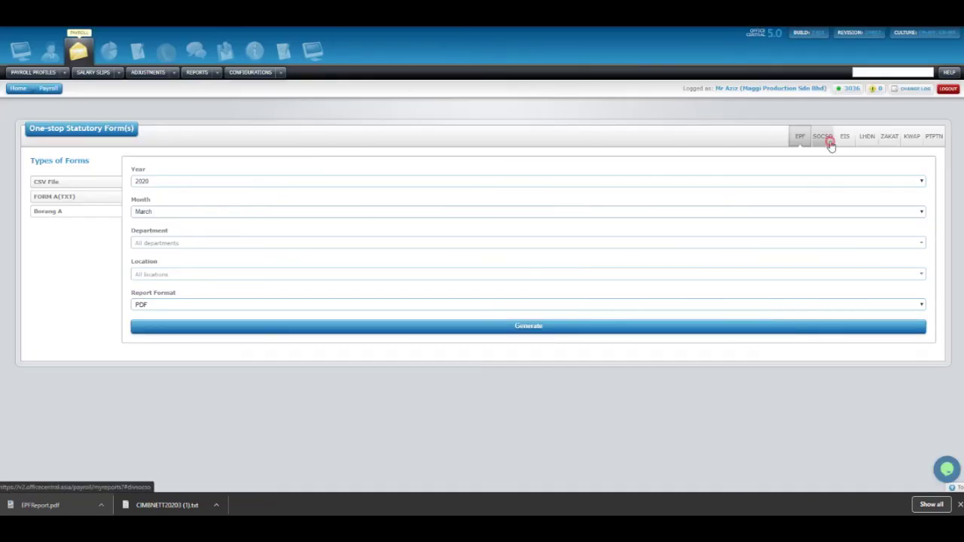
# Generate the SOCSO Borang 8A for March 2020 in PDF format.
pyautogui.click(829, 141)
pyautogui.click(889, 138)
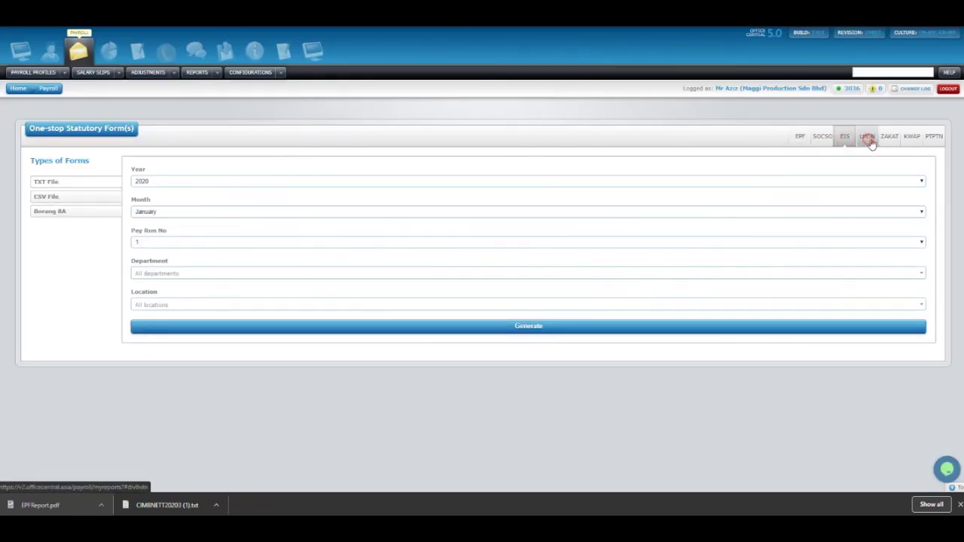
pyautogui.click(801, 136)
pyautogui.click(823, 137)
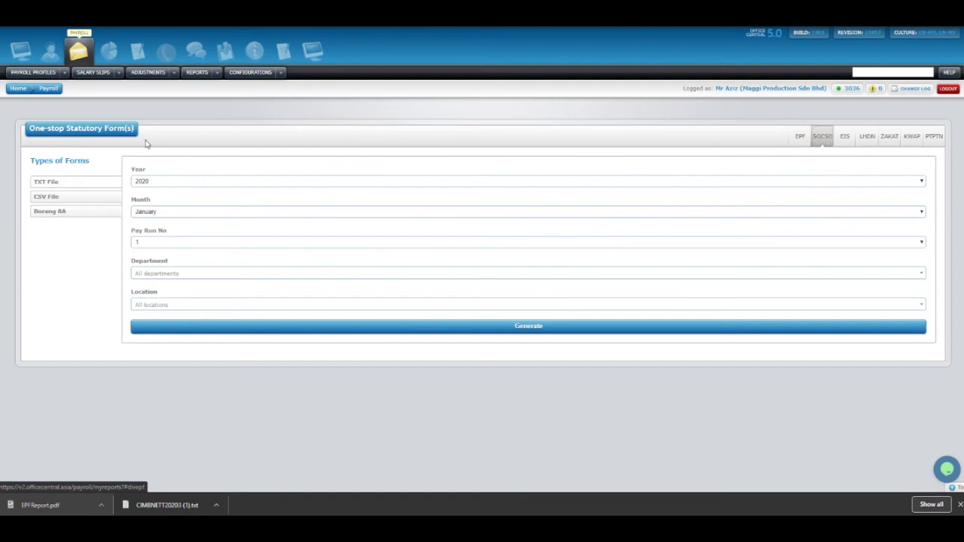
pyautogui.click(69, 213)
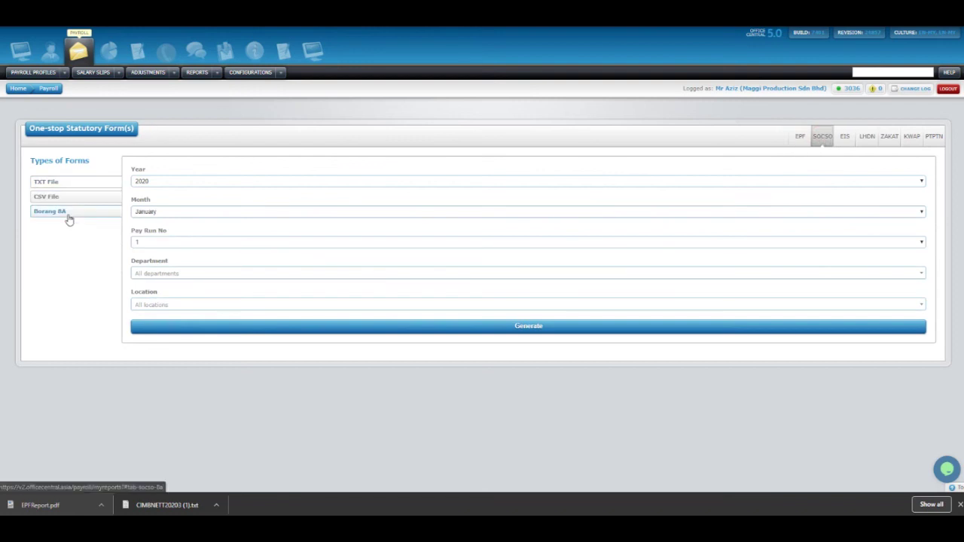
pyautogui.click(173, 212)
pyautogui.click(158, 239)
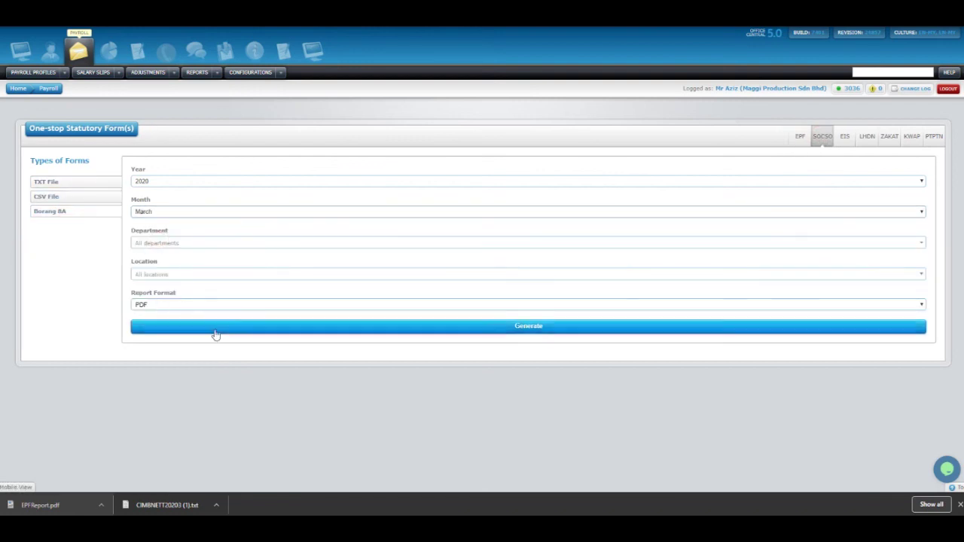
pyautogui.click(149, 305)
pyautogui.click(144, 315)
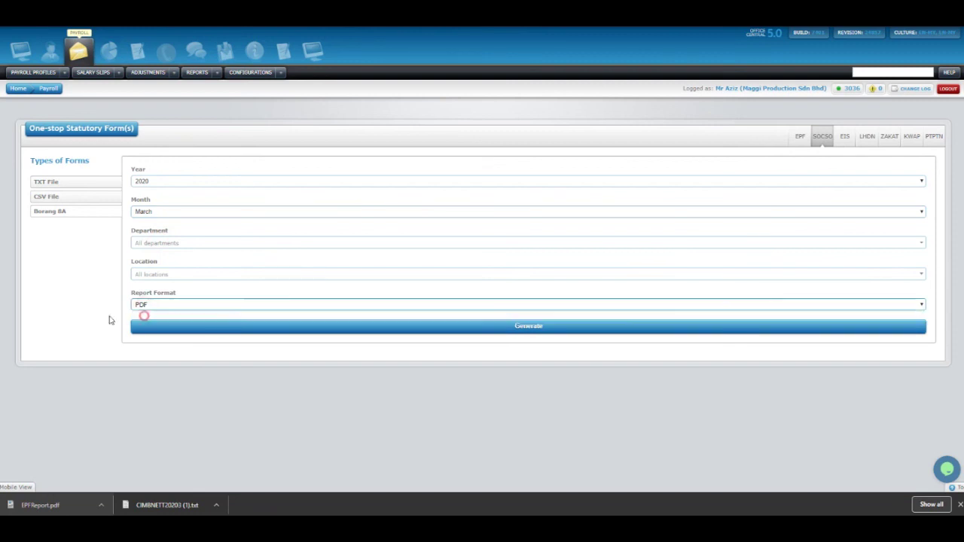
pyautogui.click(234, 334)
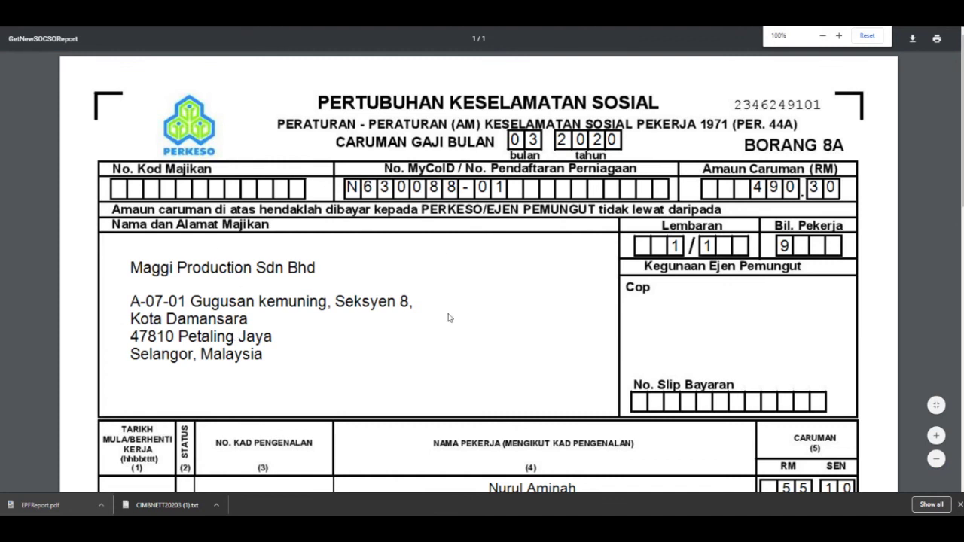
# Scroll through the generated Borang 8A report.
pyautogui.scroll(-8, 312, 146)
pyautogui.scroll(5, 284, 226)
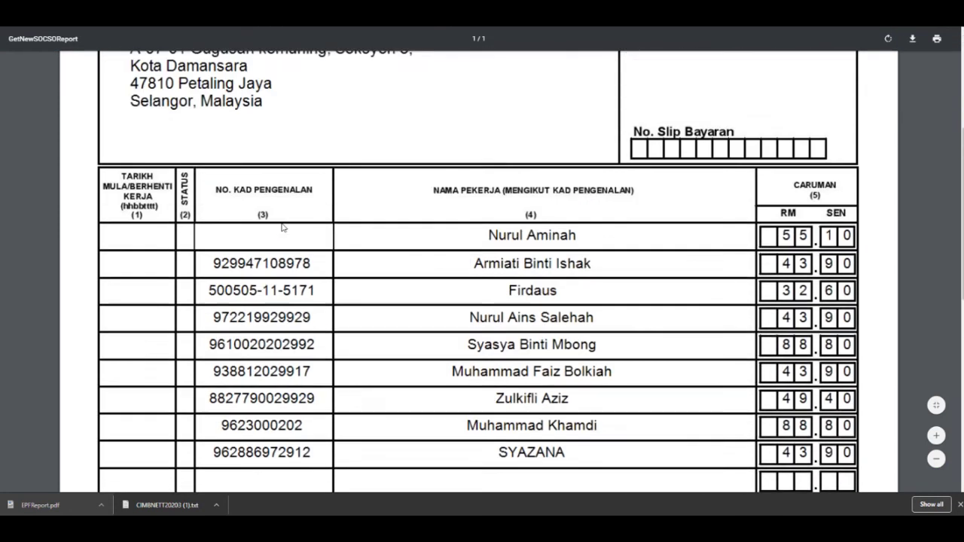
pyautogui.scroll(3, 284, 227)
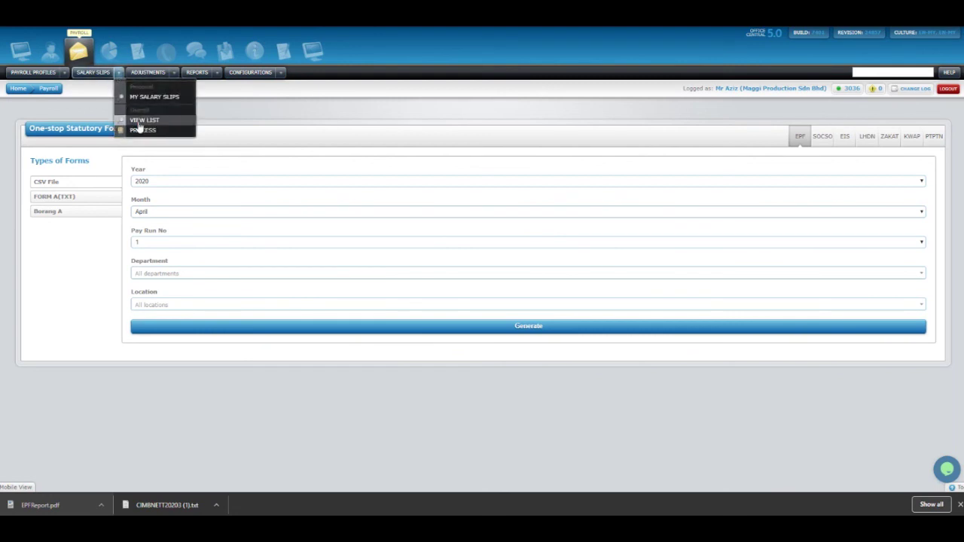
# Bring up the Deductions by Location report from the Reports menu.
pyautogui.moveTo(216, 73)
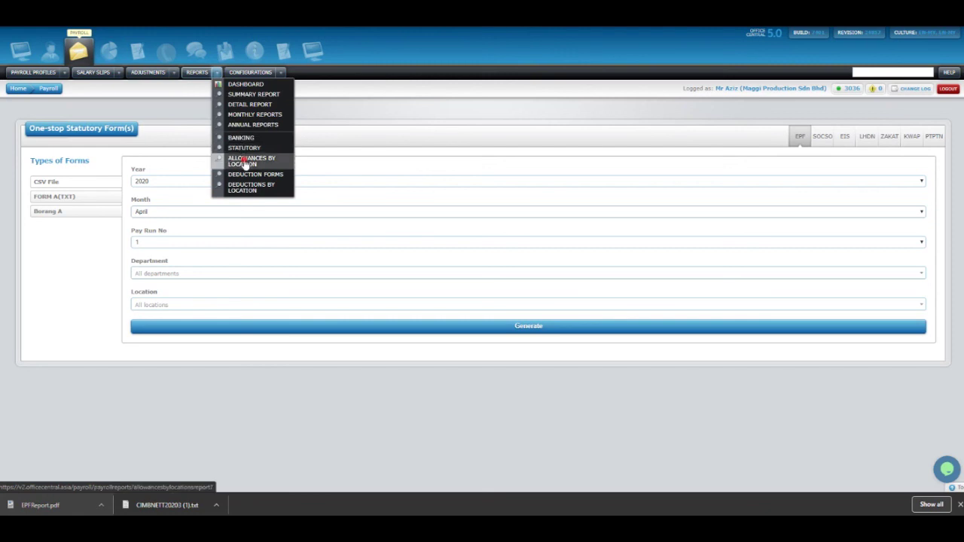
pyautogui.click(245, 159)
pyautogui.moveTo(221, 83)
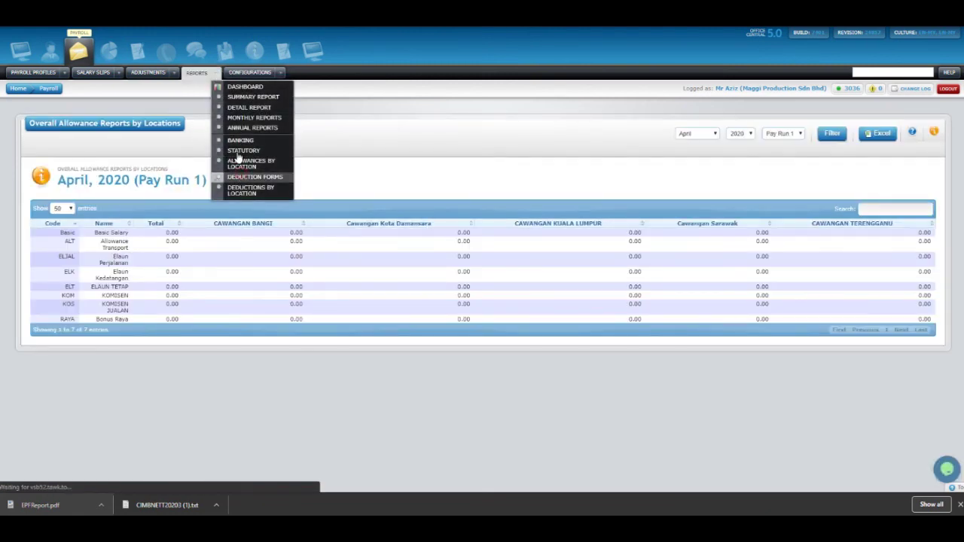
pyautogui.click(248, 177)
pyautogui.click(249, 189)
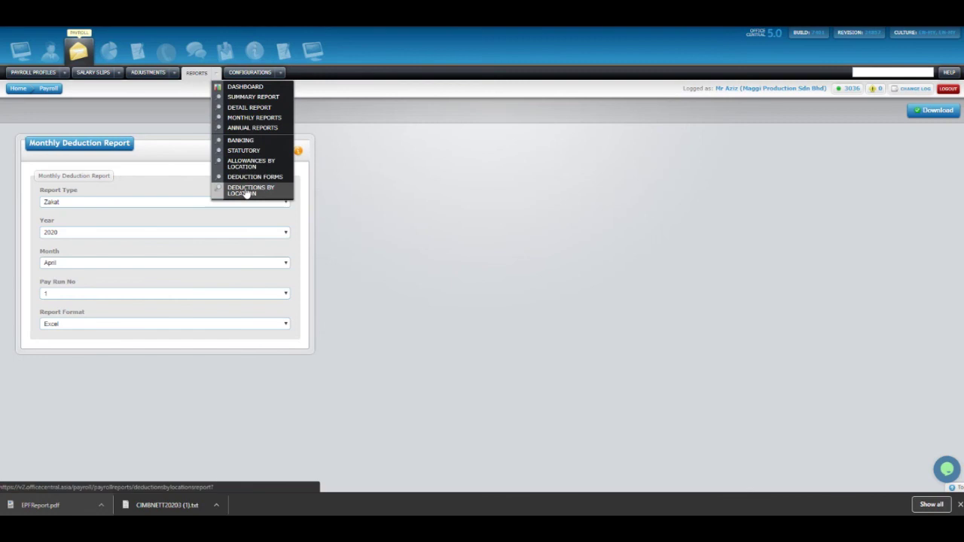